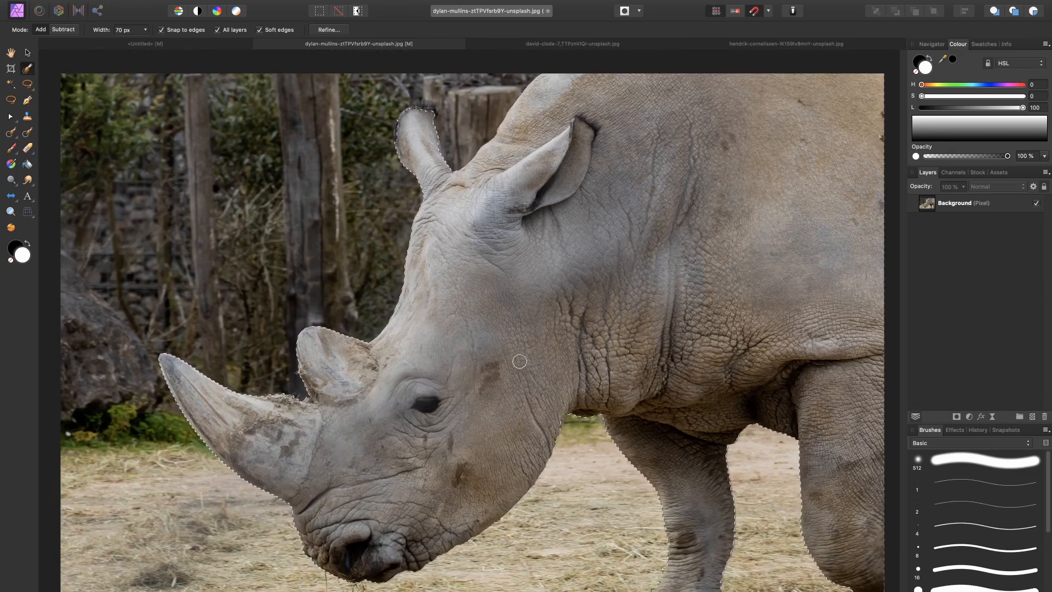
Step: Turn on Quick Mask for the rhino selection and inspect its edge up close around the far ear
scroll(518, 360, down, 3)
scroll(518, 361, right, 2)
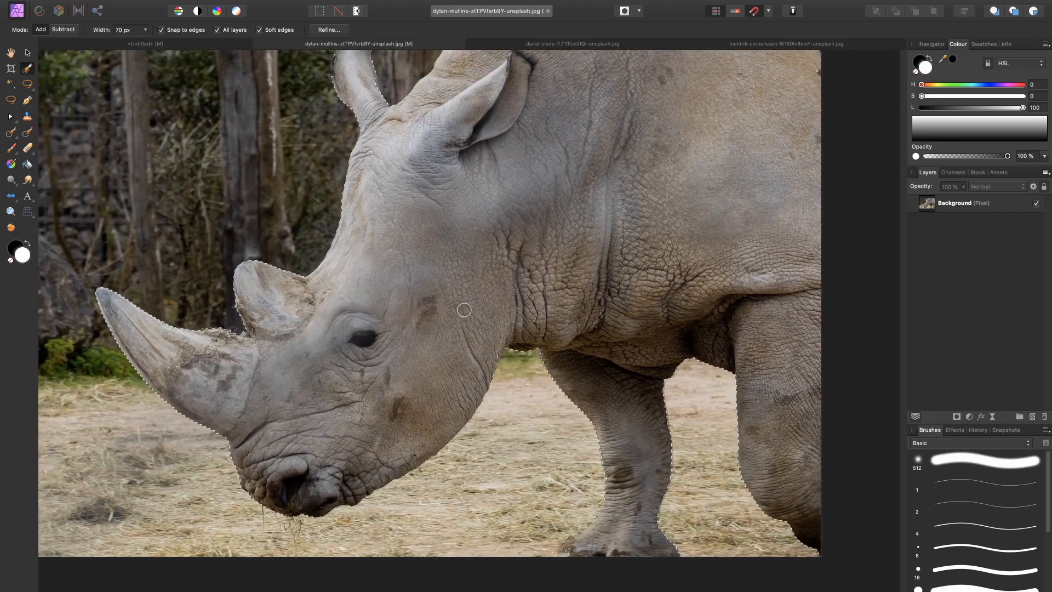
key(q)
drag(472, 221, 499, 260)
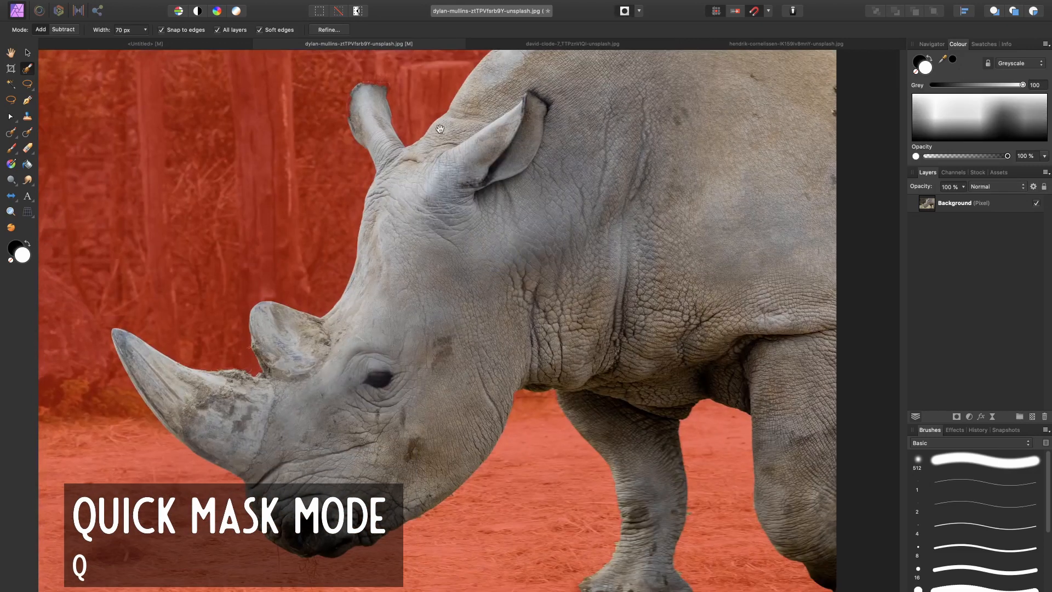
key(super+equal)
key(super+equal)
key(super+equal)
drag(337, 291, 432, 504)
drag(350, 231, 433, 455)
mouse_move(390, 255)
mouse_down()
mouse_move(425, 336)
mouse_move(425, 391)
mouse_up()
mouse_move(362, 224)
mouse_down()
mouse_move(357, 258)
mouse_move(369, 237)
mouse_move(361, 225)
mouse_move(313, 276)
mouse_move(355, 259)
mouse_move(382, 291)
mouse_up()
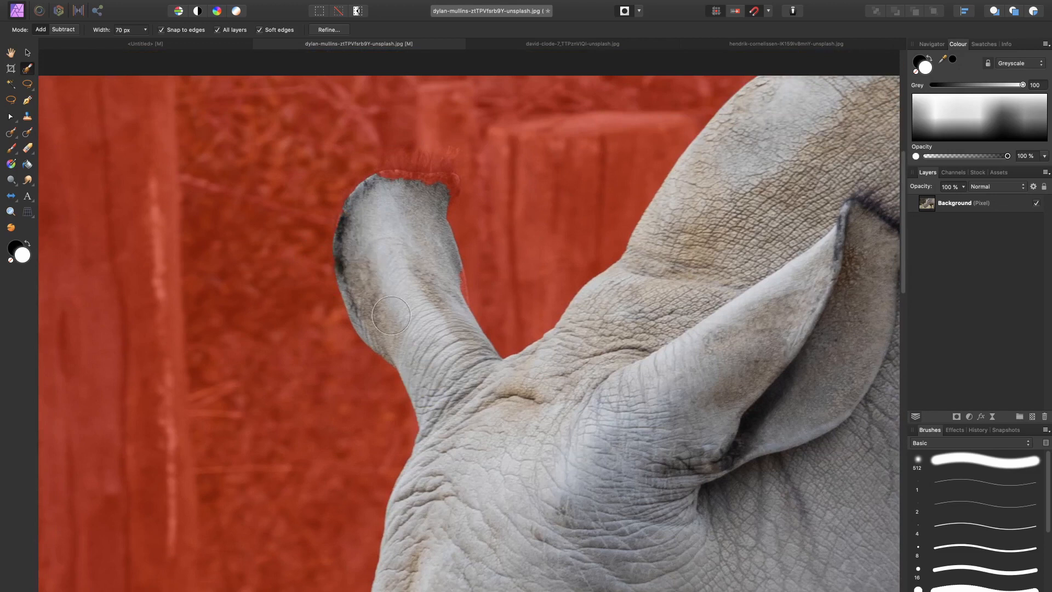
Step: Paint the mask along the far ear's tip and edge with a 70% hardness brush, adding missing ear and removing excess background
key(b)
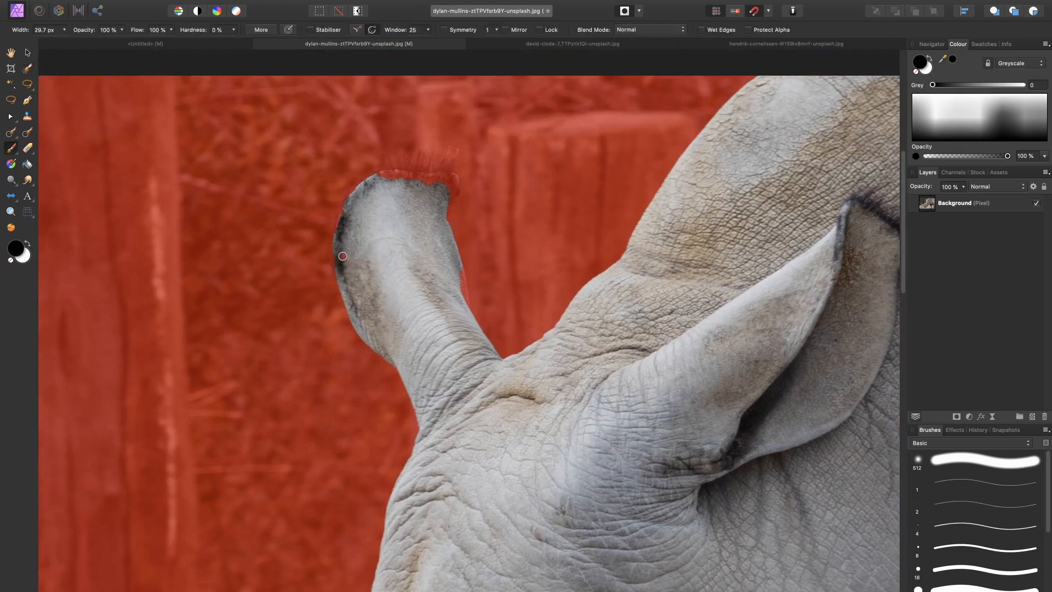
drag(214, 29, 235, 35)
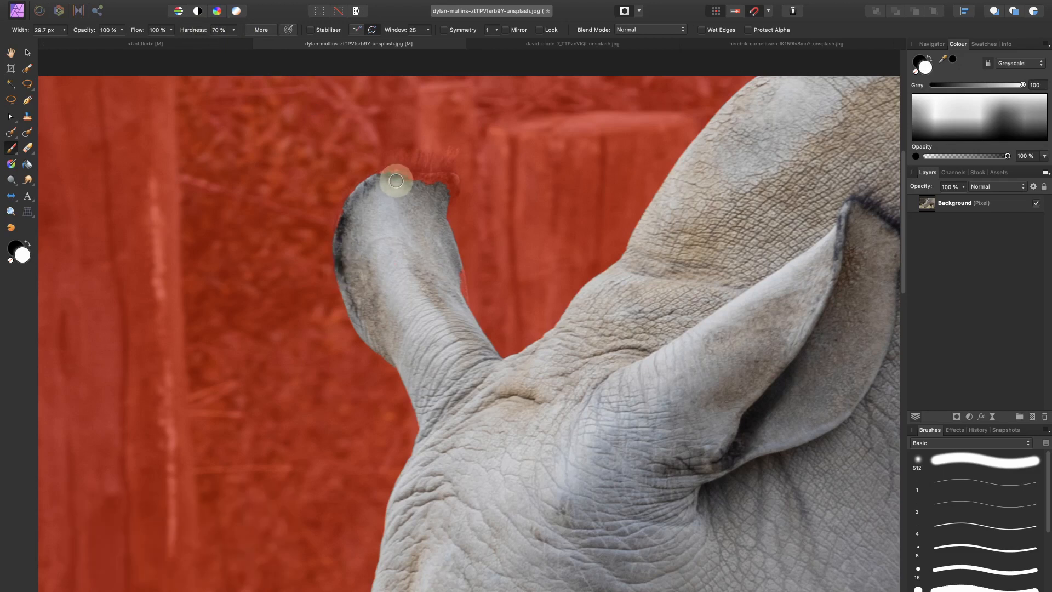
drag(392, 175, 451, 186)
drag(436, 234, 460, 297)
mouse_move(391, 179)
mouse_down()
mouse_move(430, 179)
mouse_move(450, 198)
mouse_up()
key(x)
drag(419, 160, 461, 171)
click(392, 196)
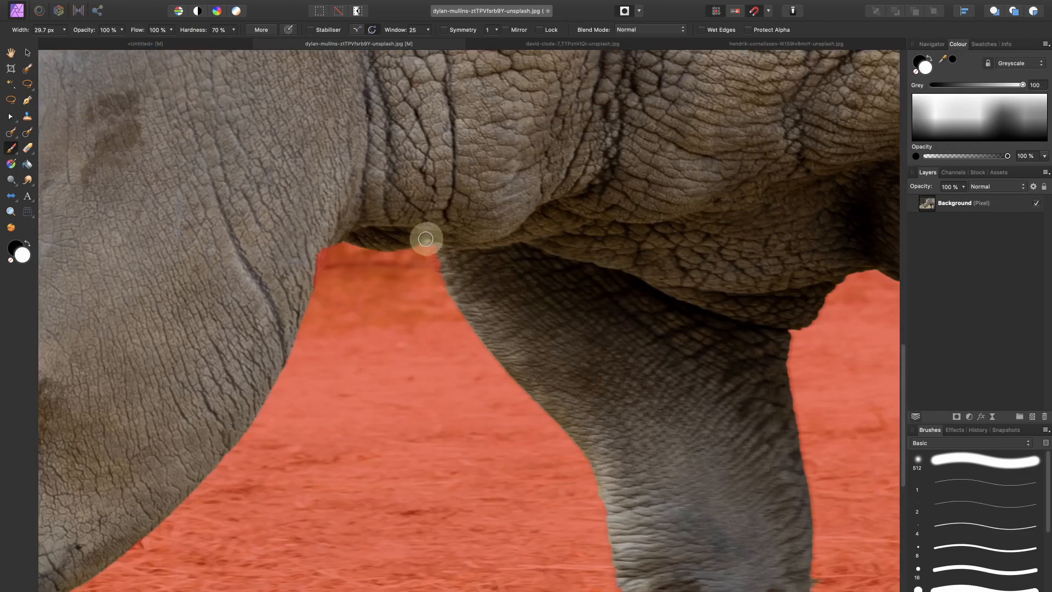
Step: Touch up the Quick Mask around the rhino's muzzle and check the remaining outline of the body
drag(425, 239, 439, 283)
key(x)
drag(309, 271, 322, 295)
mouse_move(636, 441)
mouse_down()
mouse_move(418, 340)
mouse_move(359, 65)
mouse_up()
mouse_move(327, 181)
mouse_down()
mouse_move(316, 215)
mouse_move(215, 317)
mouse_up()
drag(498, 266, 515, 281)
mouse_move(537, 114)
mouse_down()
mouse_move(512, 227)
mouse_move(455, 378)
mouse_up()
mouse_move(523, 166)
mouse_down()
mouse_move(416, 301)
mouse_move(318, 493)
mouse_up()
mouse_move(460, 274)
mouse_down()
mouse_move(413, 388)
mouse_move(402, 578)
mouse_up()
drag(423, 252, 392, 564)
drag(362, 175, 390, 519)
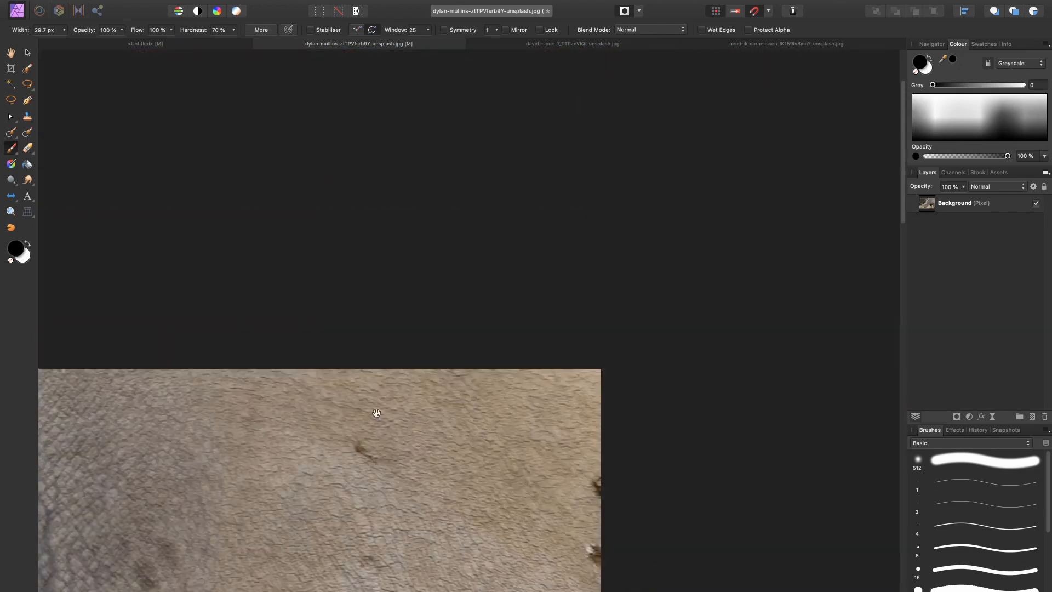
drag(376, 414, 662, 134)
drag(412, 296, 694, 303)
drag(494, 273, 612, 300)
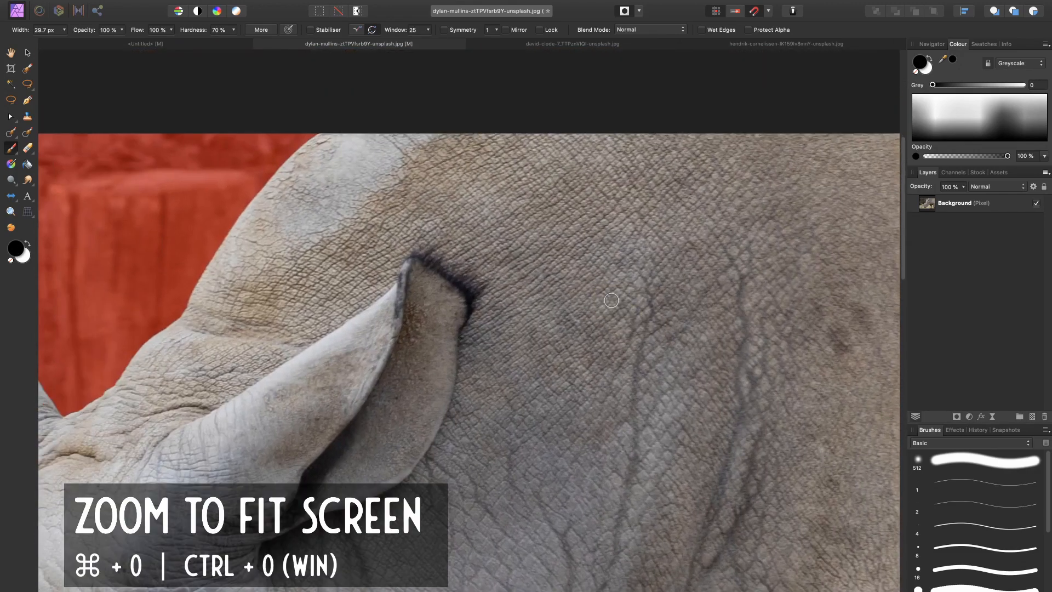
key(super+0)
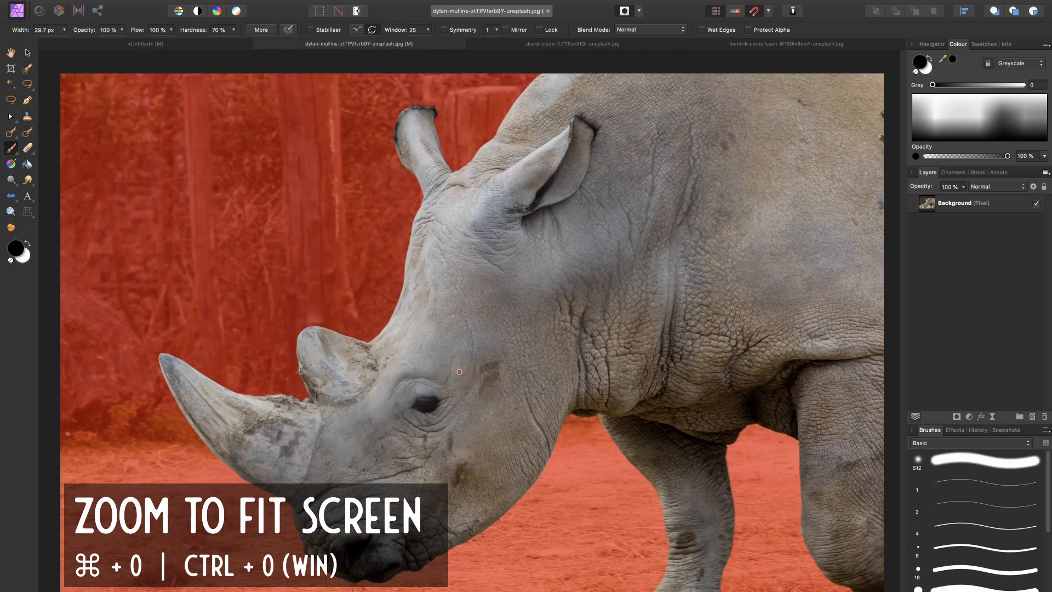
Step: Leave Quick Mask and apply the rhino selection as a mask on the Background layer
key(q)
click(959, 207)
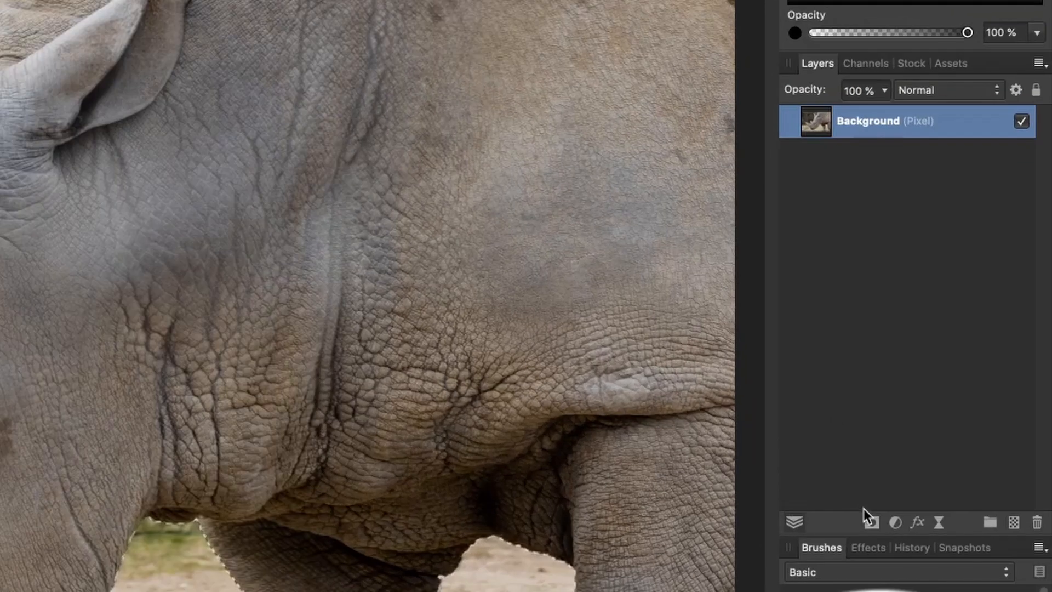
click(957, 416)
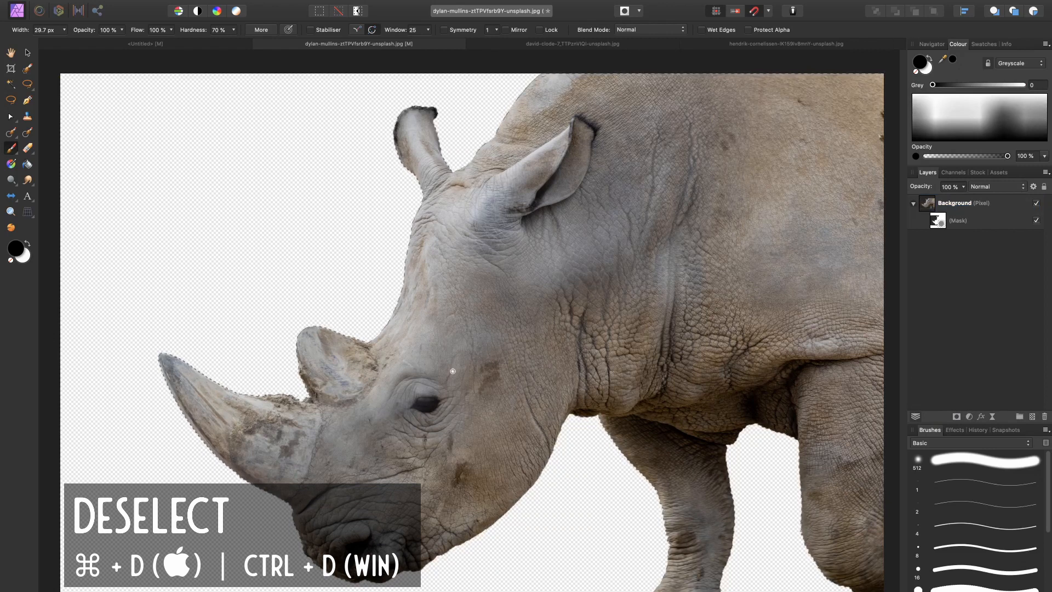
Step: Rename the masked Background layer as rhino and activate the Move tool
double_click(974, 201)
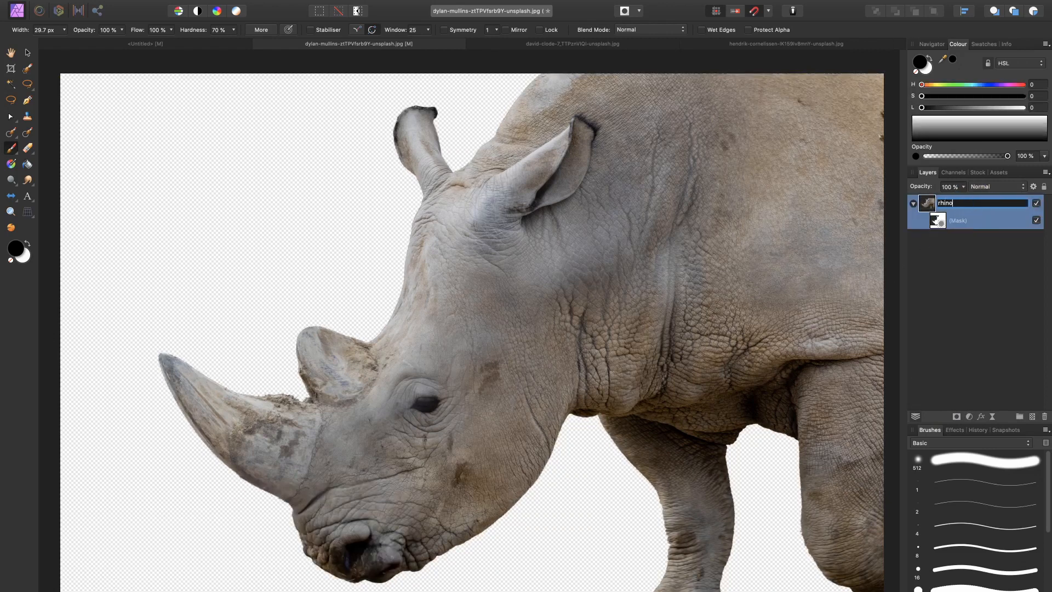
key(x)
key(v)
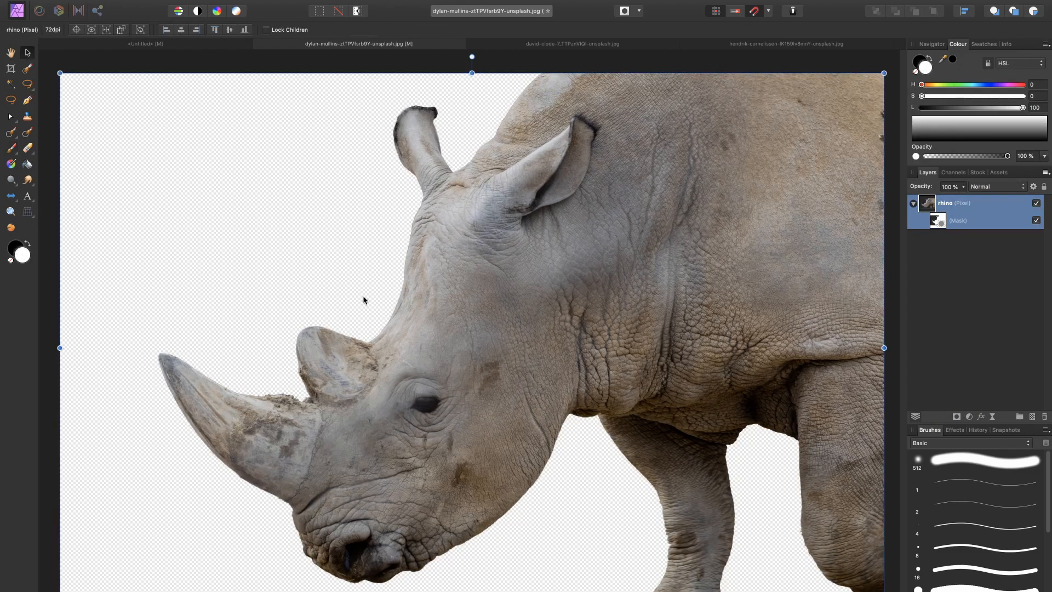
Step: Copy the masked rhino layer into the blank untitled document and get ready to move it
click(145, 43)
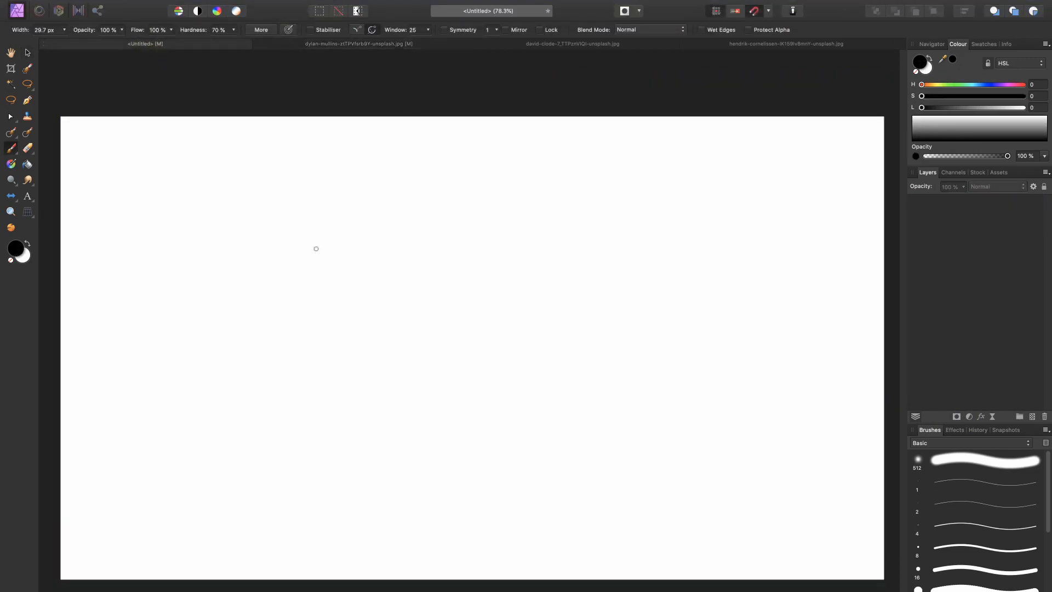
key(ctrl+v)
key(x)
key(v)
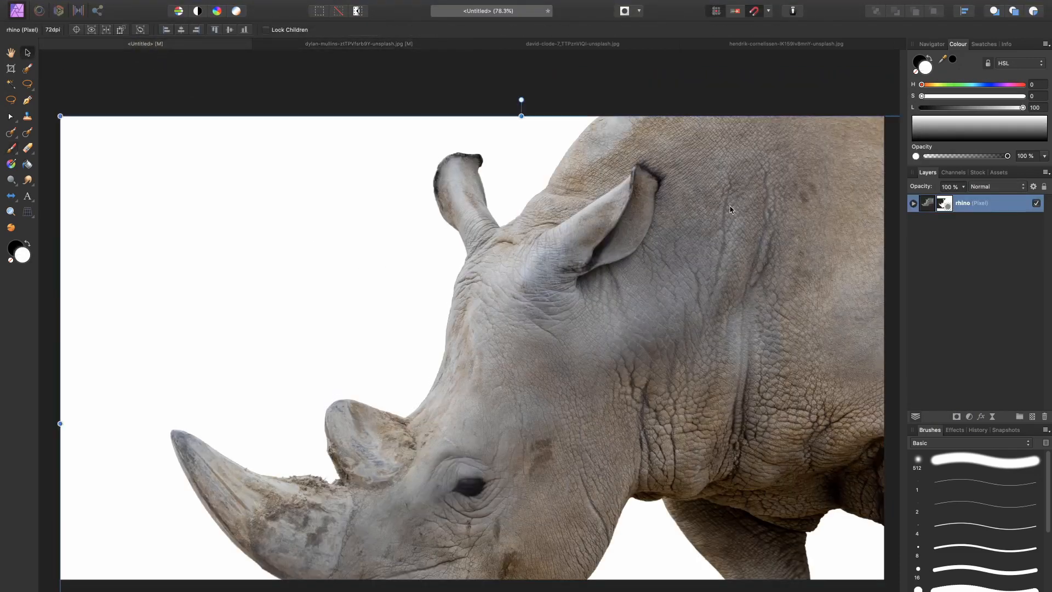
Step: Scale the rhino layer down and move it toward the right side of the canvas
double_click(926, 204)
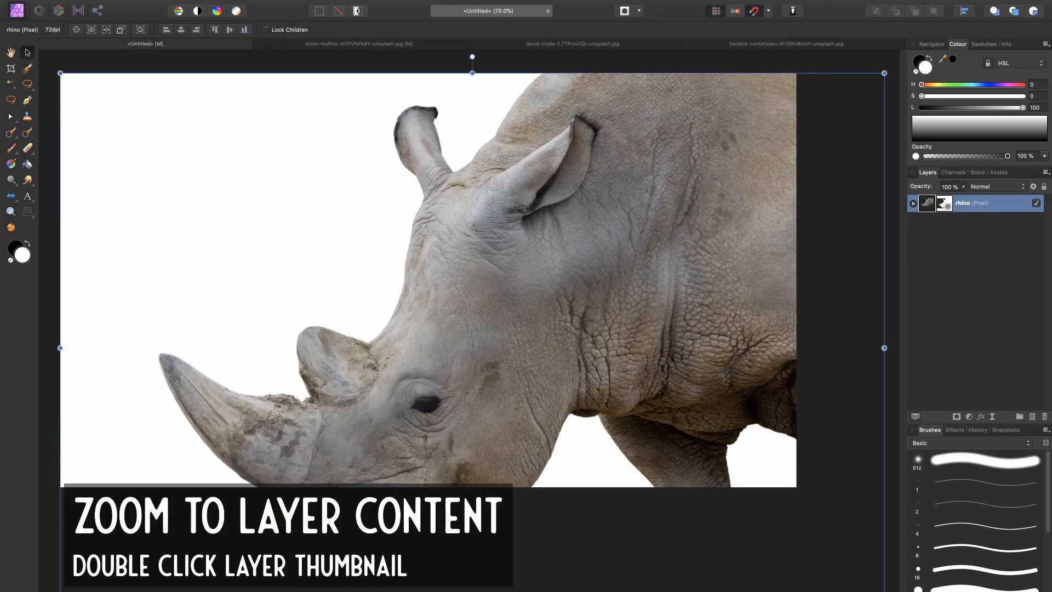
drag(884, 591, 672, 496)
drag(514, 344, 691, 344)
key(super+0)
click(1012, 309)
drag(682, 305, 671, 305)
key(super+minus)
key(super+minus)
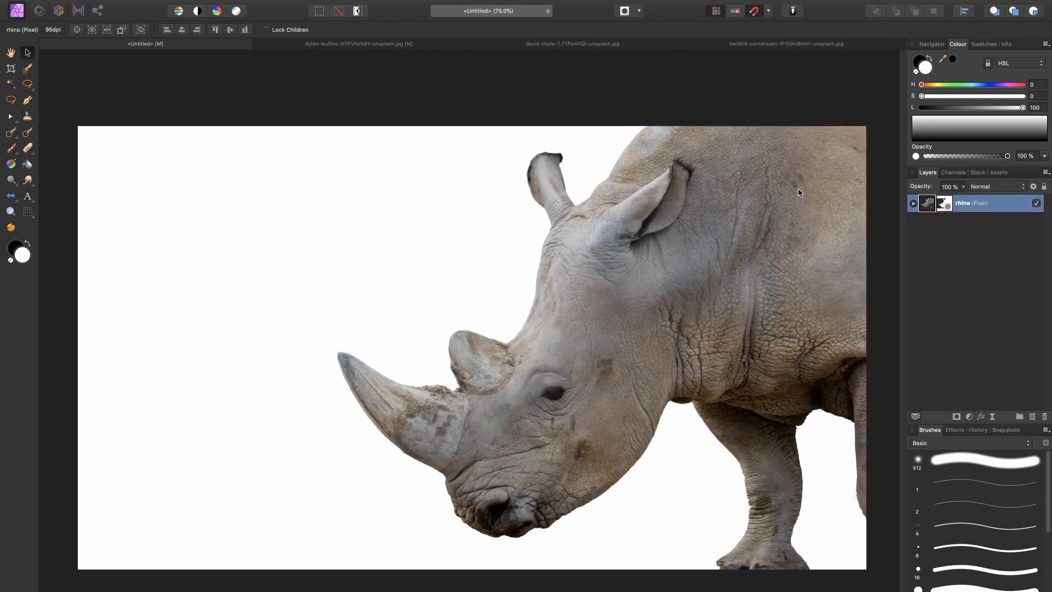
Step: Enlarge the rhino and rotate it clockwise so the raised head fills the right part of the canvas, then deselect it
drag(777, 196, 761, 228)
drag(549, 327, 581, 322)
key(super+0)
click(964, 260)
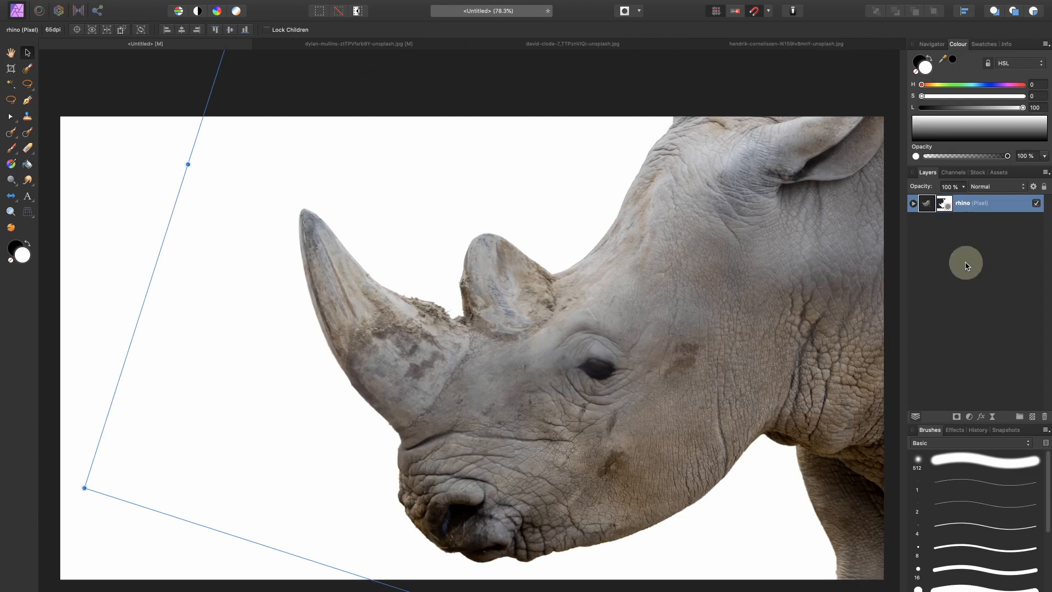
Step: In the bird photo document, select the bird's body with the Selection Brush
click(538, 46)
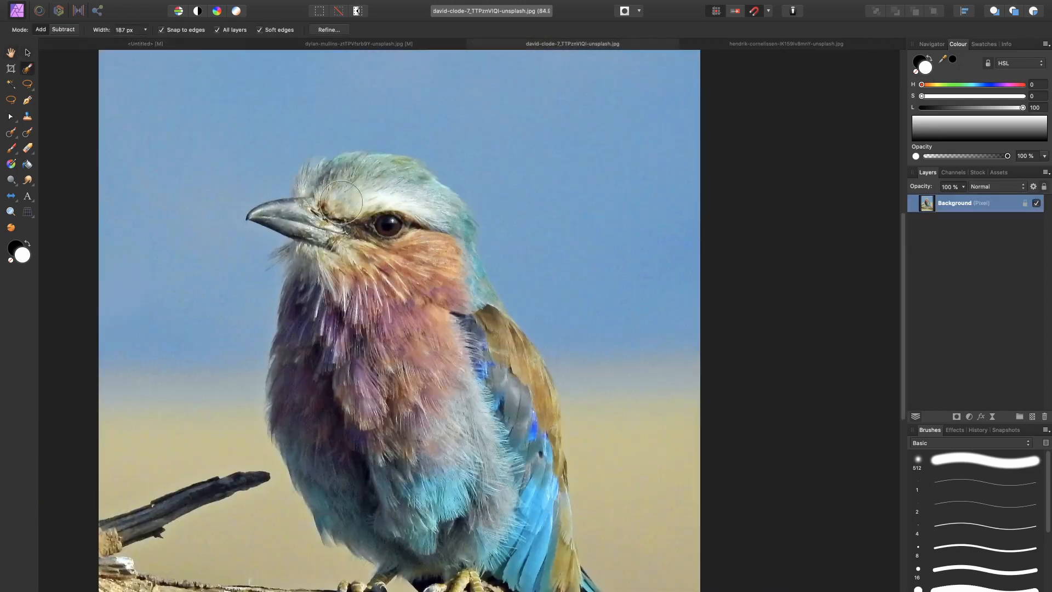
mouse_move(328, 200)
mouse_down()
mouse_move(371, 249)
mouse_move(372, 188)
mouse_move(382, 185)
mouse_move(419, 222)
mouse_move(417, 212)
mouse_move(429, 214)
mouse_move(448, 281)
mouse_up()
drag(460, 209, 465, 291)
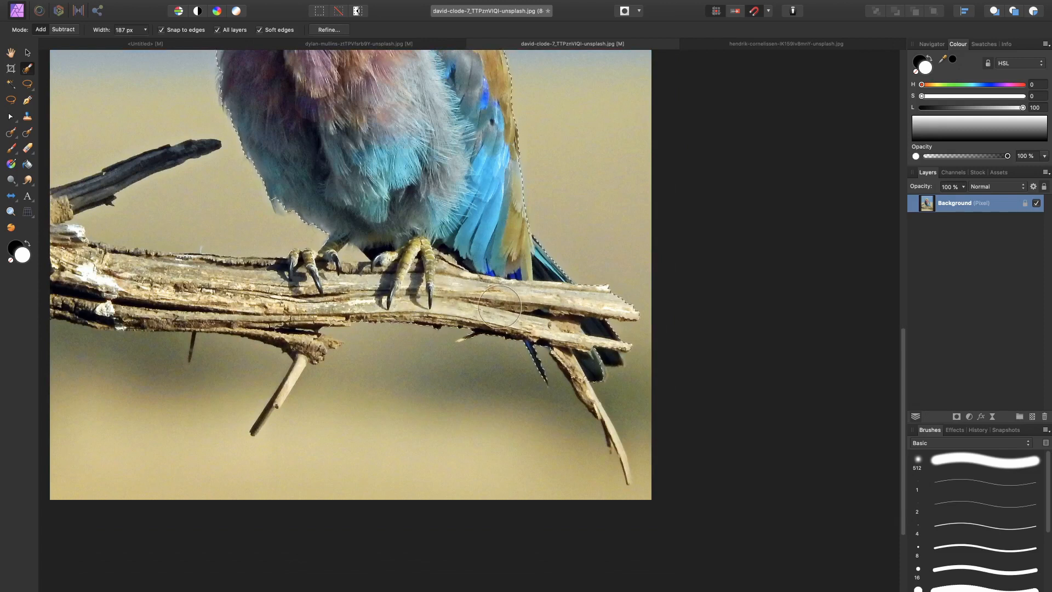
Step: Extend the selection over the perch branch and its thin hanging twigs, adjusting the Selection Brush width for the narrow parts
key(bracketleft)
key(bracketleft)
key(bracketleft)
mouse_move(566, 363)
mouse_down()
mouse_move(612, 429)
mouse_move(599, 375)
mouse_up()
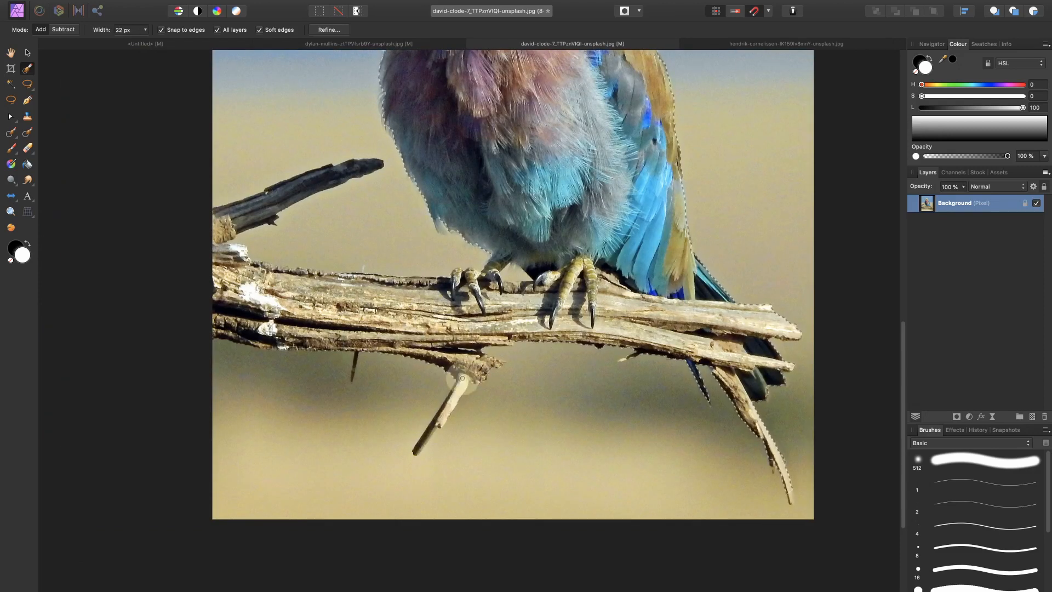
key(bracketright)
key(bracketright)
key(bracketright)
key(bracketright)
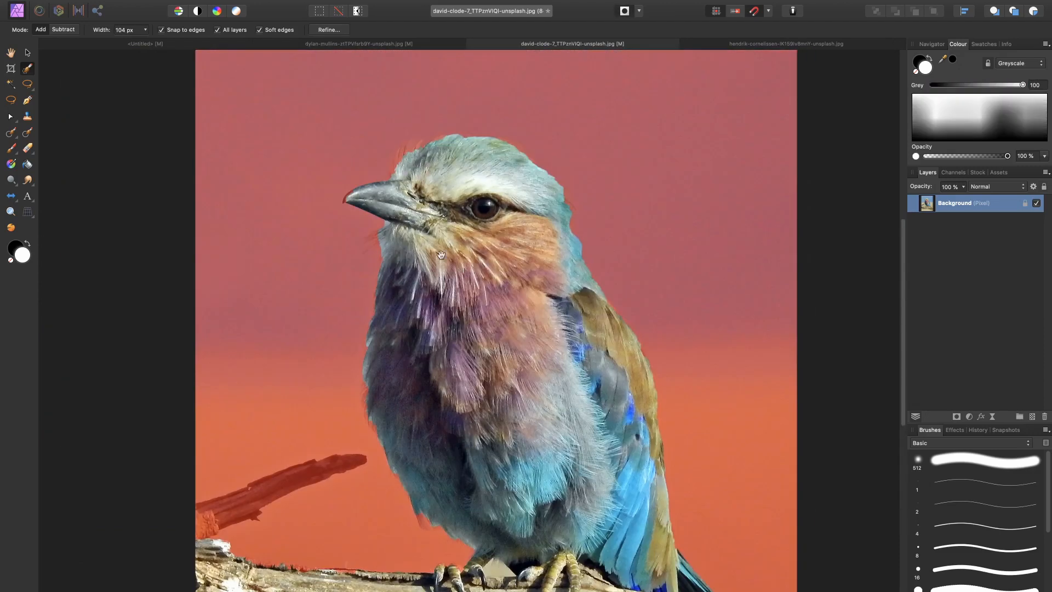
Step: Check the bird selection in Quick Mask, clean it up around the beak, lower belly and feet, and leave Quick Mask
scroll(570, 138, up, 5)
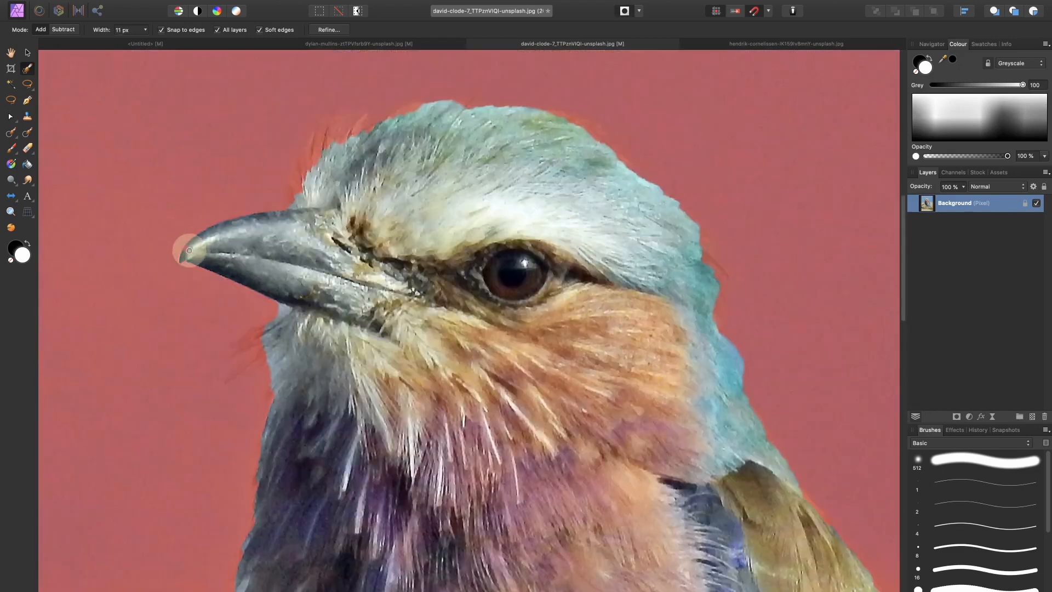
scroll(300, 352, down, 15)
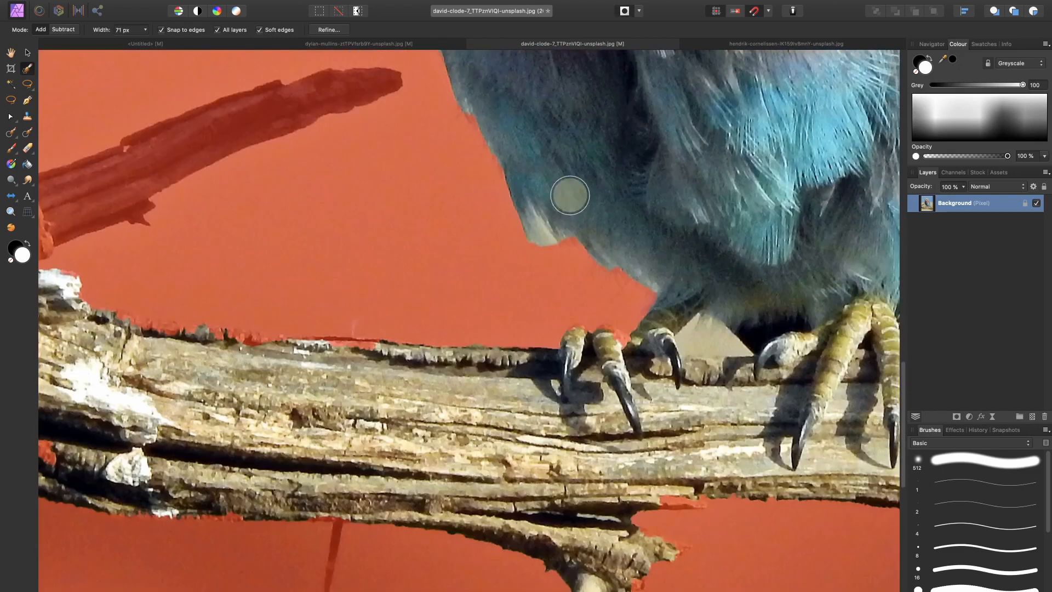
key(bracketright)
key(bracketright)
key(bracketright)
scroll(568, 253, up, 15)
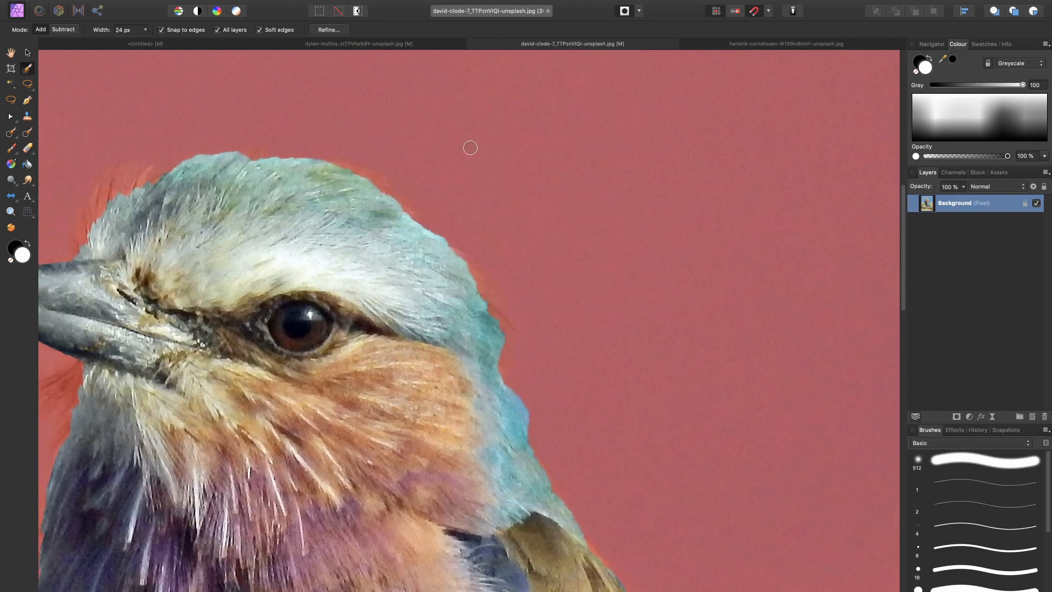
key(super+0)
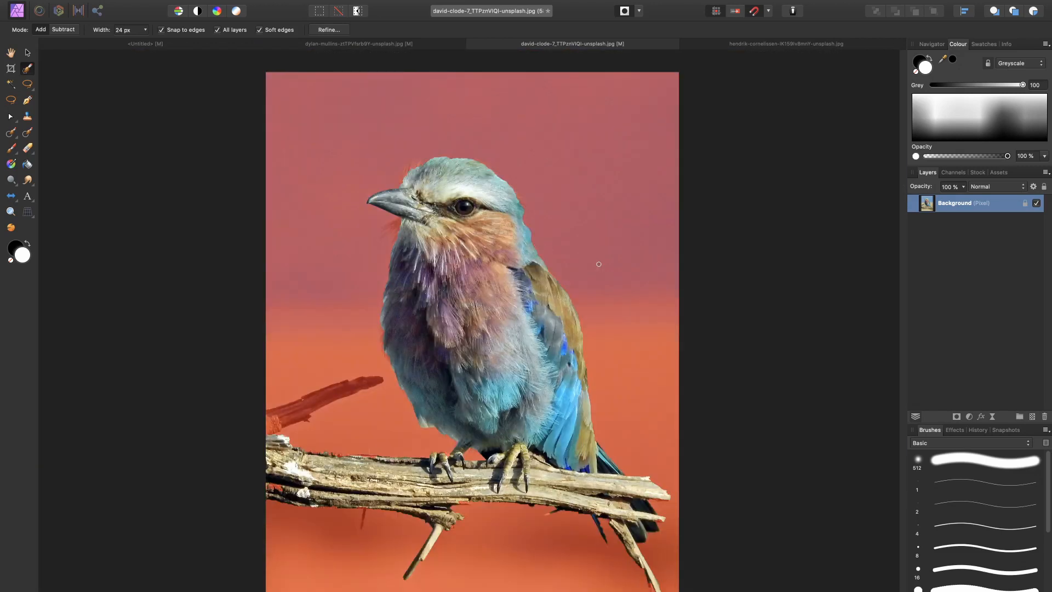
key(q)
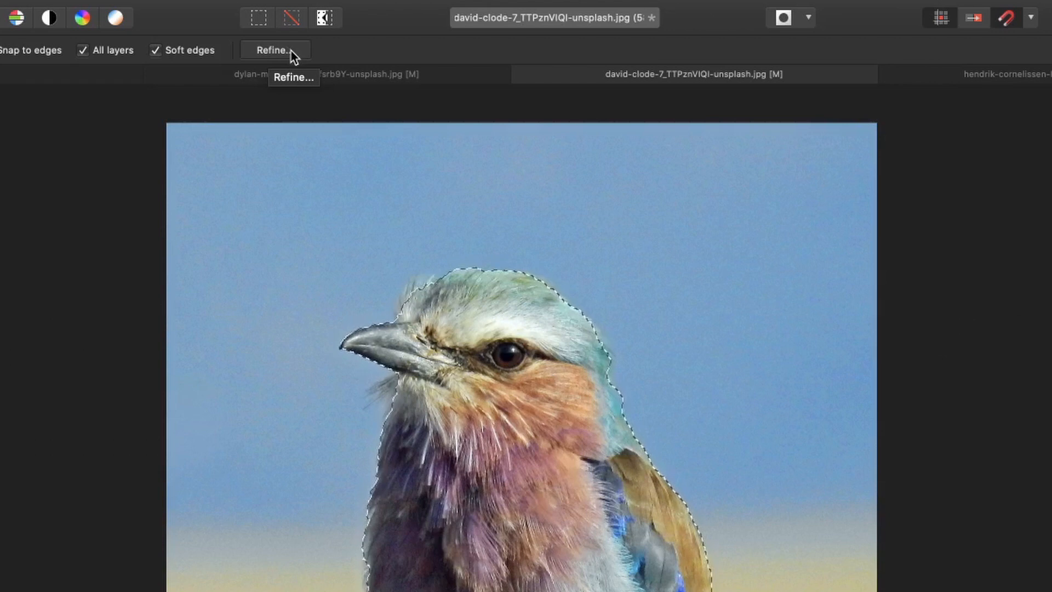
Step: Open Refine Selection and paint with the 50 px Matte brush over the feather edges on the bird's head
click(291, 49)
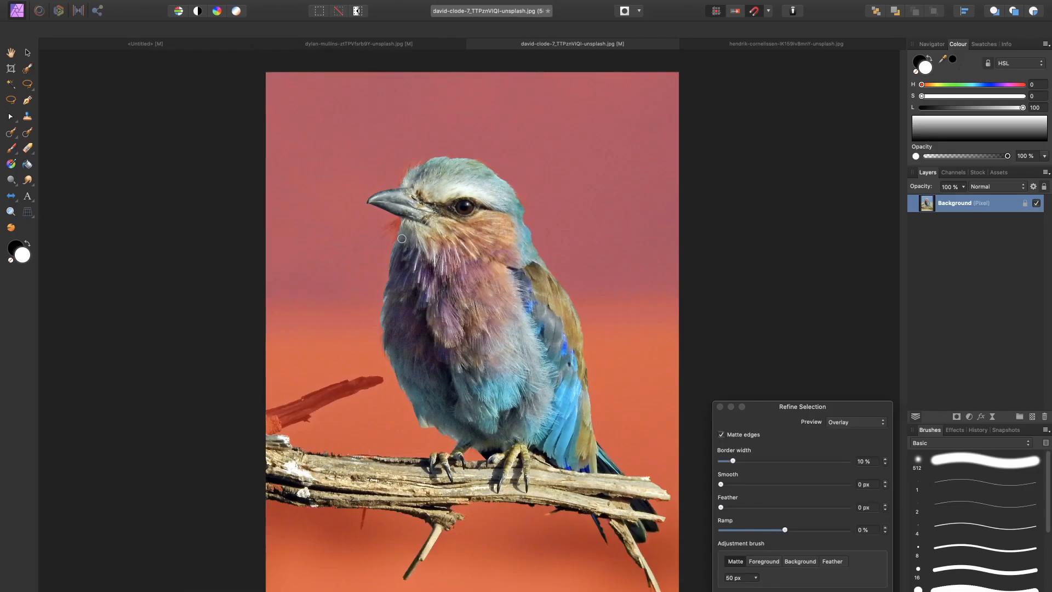
scroll(399, 410, up, 5)
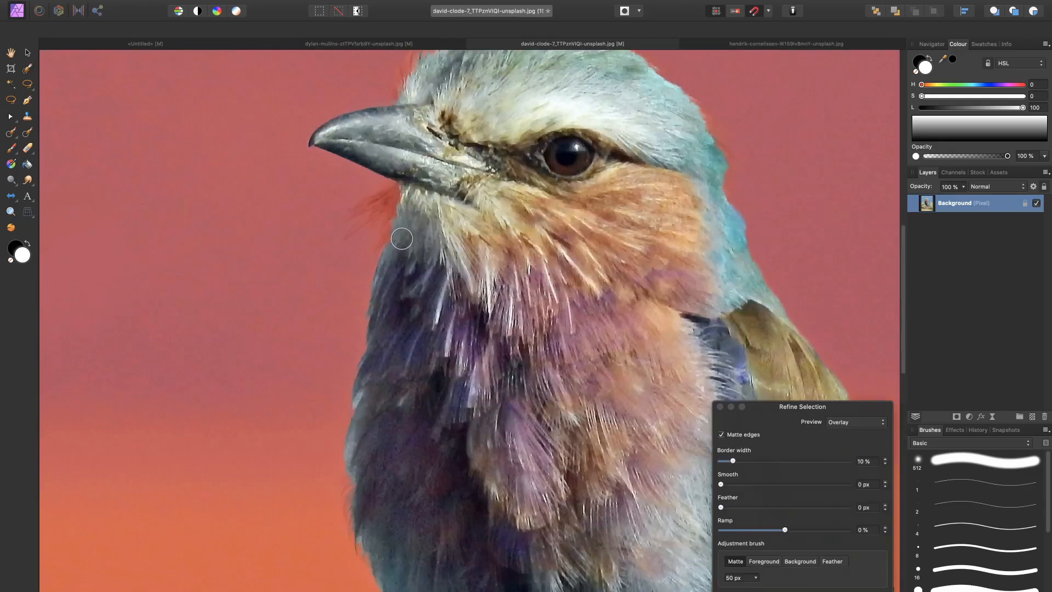
scroll(401, 239, up, 2)
scroll(459, 189, up, 8)
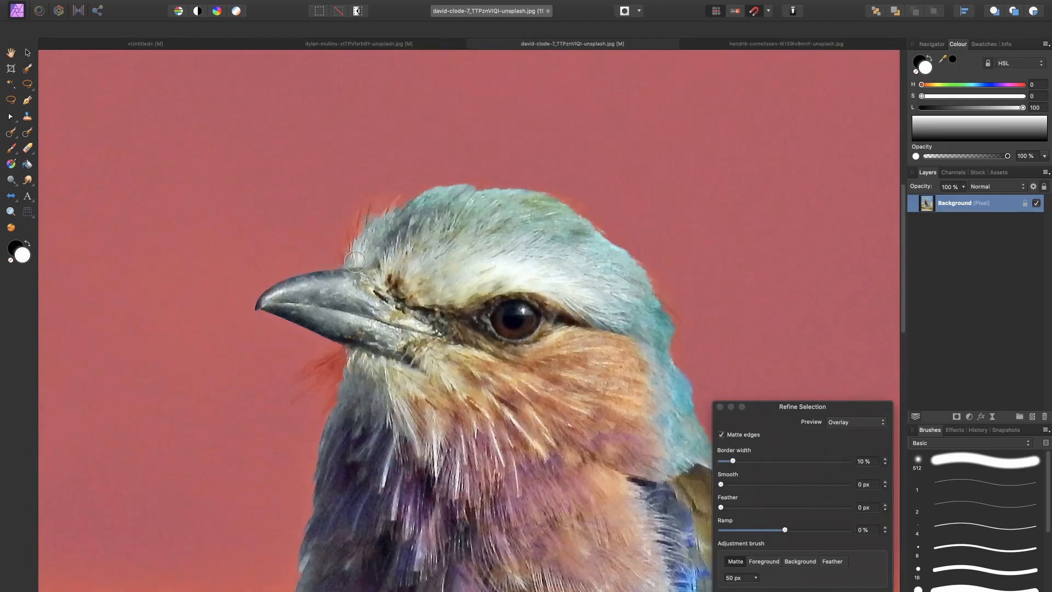
mouse_move(350, 257)
mouse_down()
mouse_move(369, 216)
mouse_move(400, 200)
mouse_move(430, 202)
mouse_move(434, 220)
mouse_up()
Step: Brush Matte over the feather edges of the bird's chest, belly and back, and apply the refined selection
scroll(433, 220, down, 5)
scroll(475, 319, right, 5)
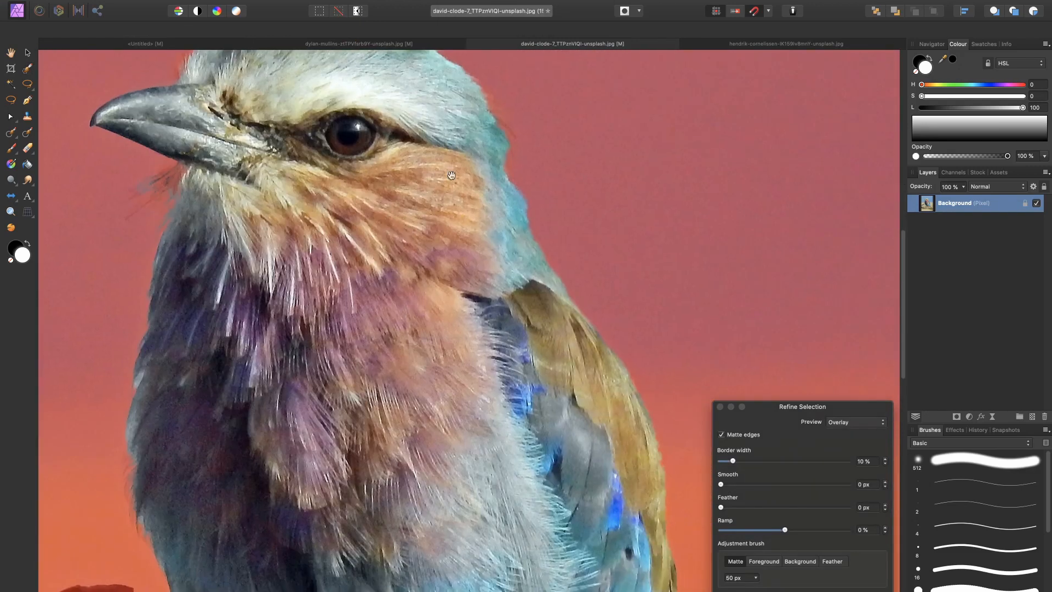
scroll(476, 318, down, 10)
scroll(475, 318, down, 8)
scroll(383, 274, up, 10)
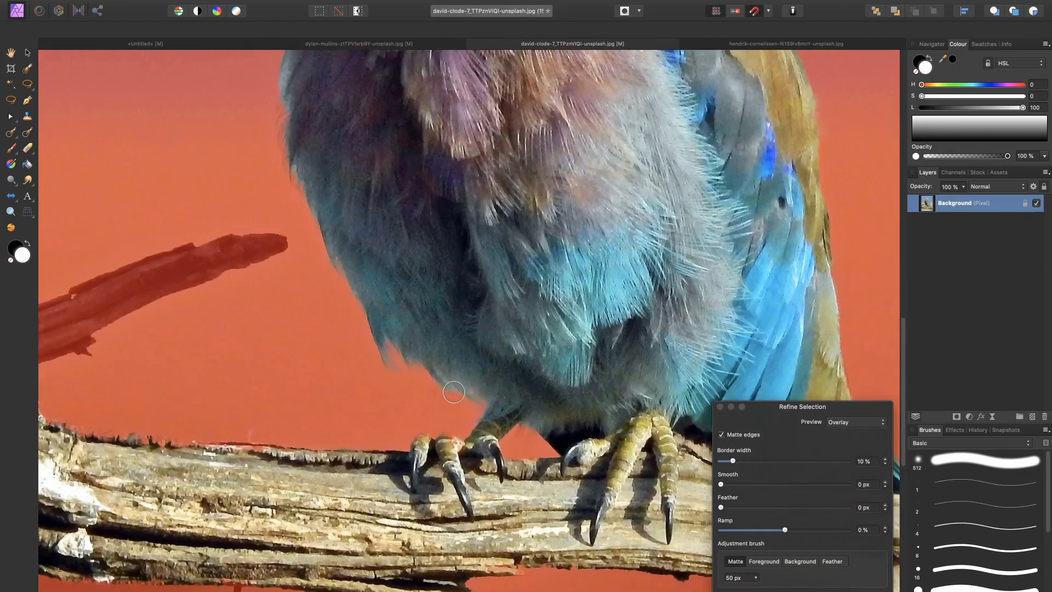
scroll(307, 239, up, 10)
scroll(390, 329, down, 15)
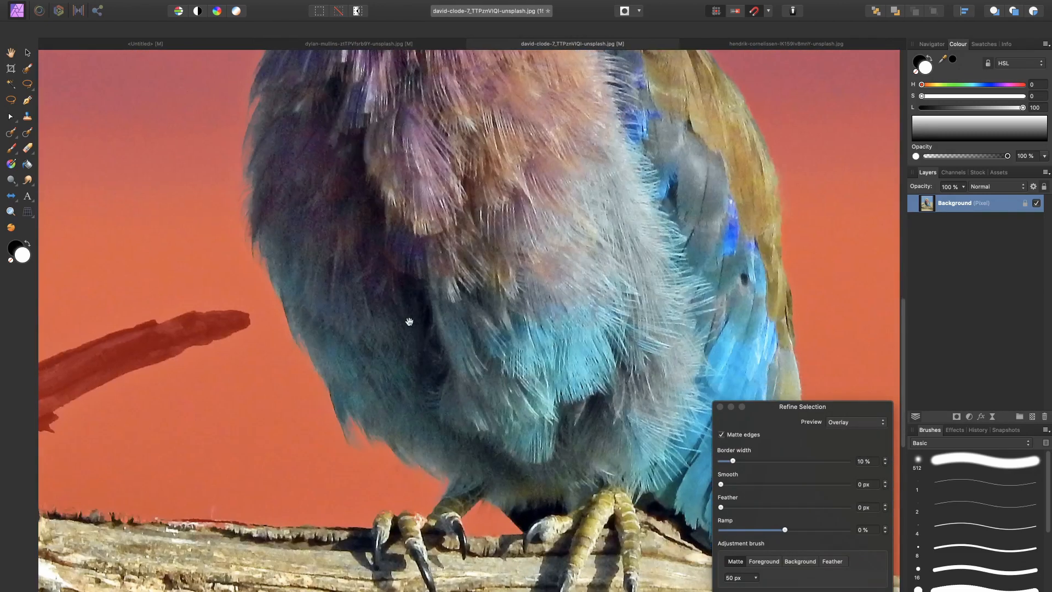
drag(405, 314, 343, 207)
key(super+0)
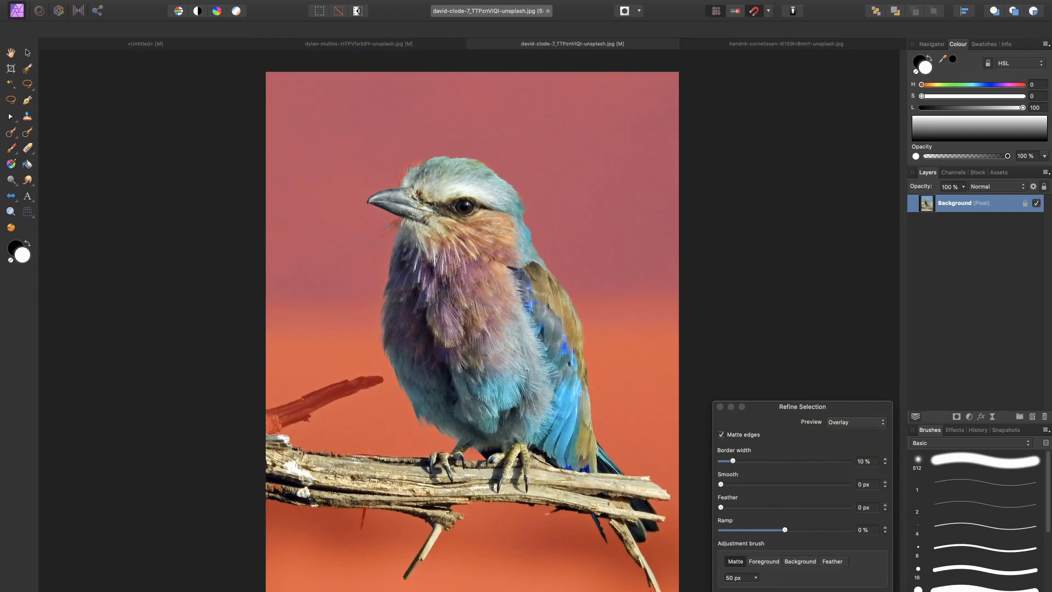
key(Return)
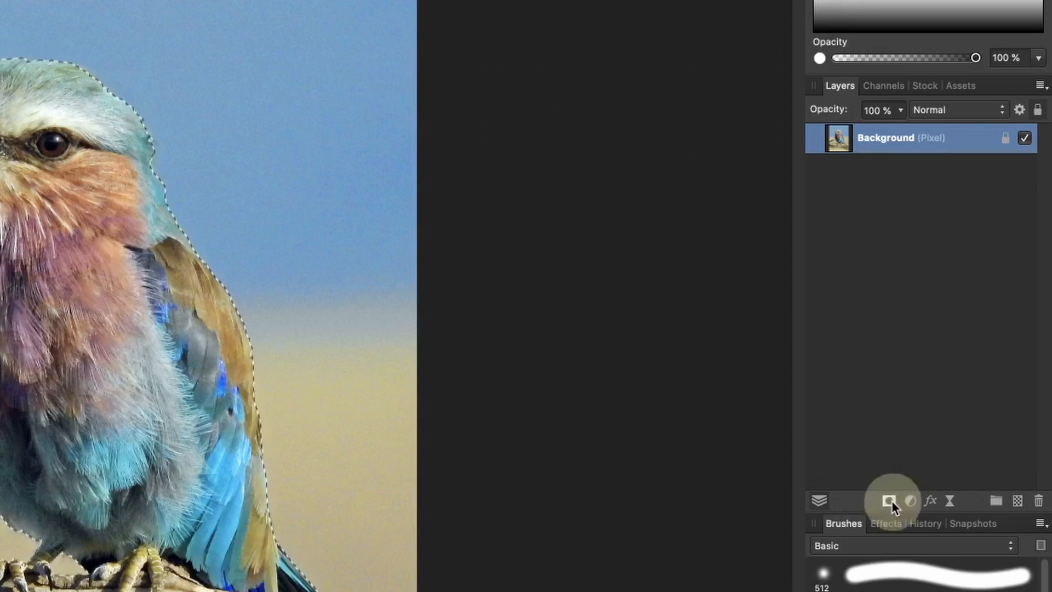
Step: Mask the bird photo with the refined selection and target the mask with the soft 512 px Basic brush
click(889, 500)
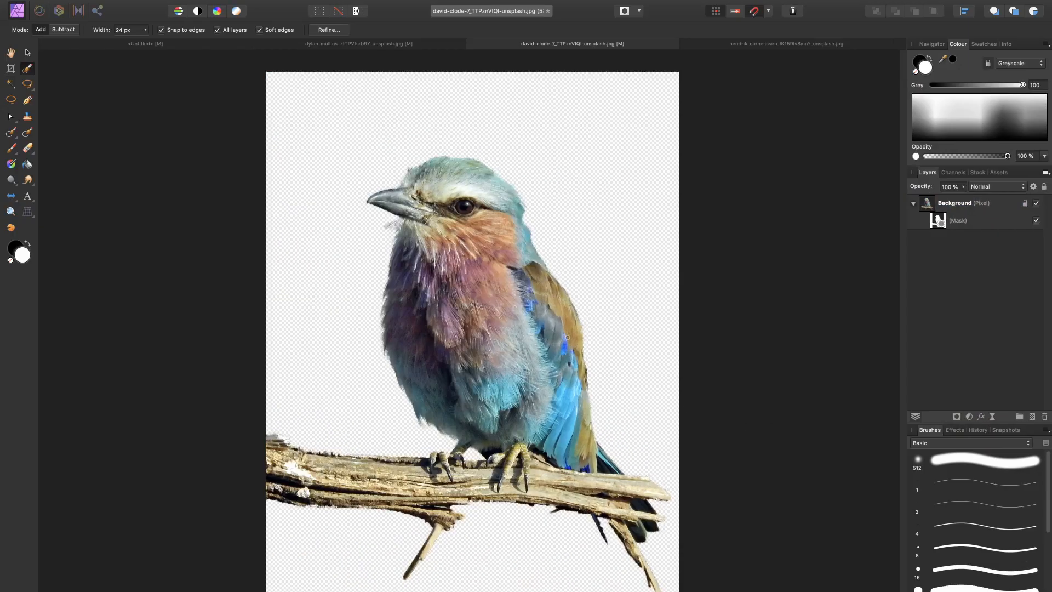
scroll(448, 233, up, 5)
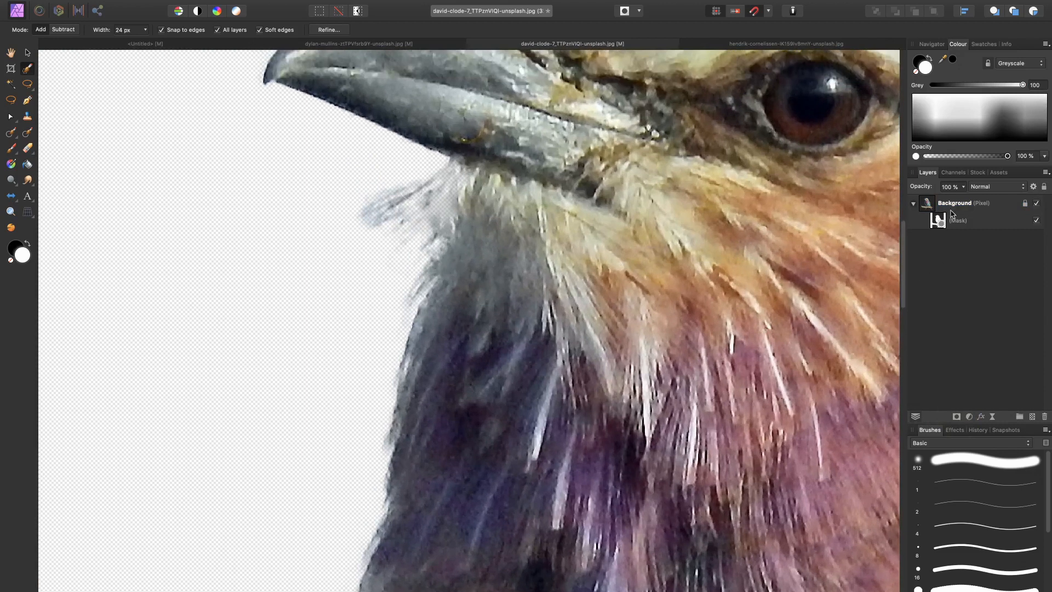
click(940, 223)
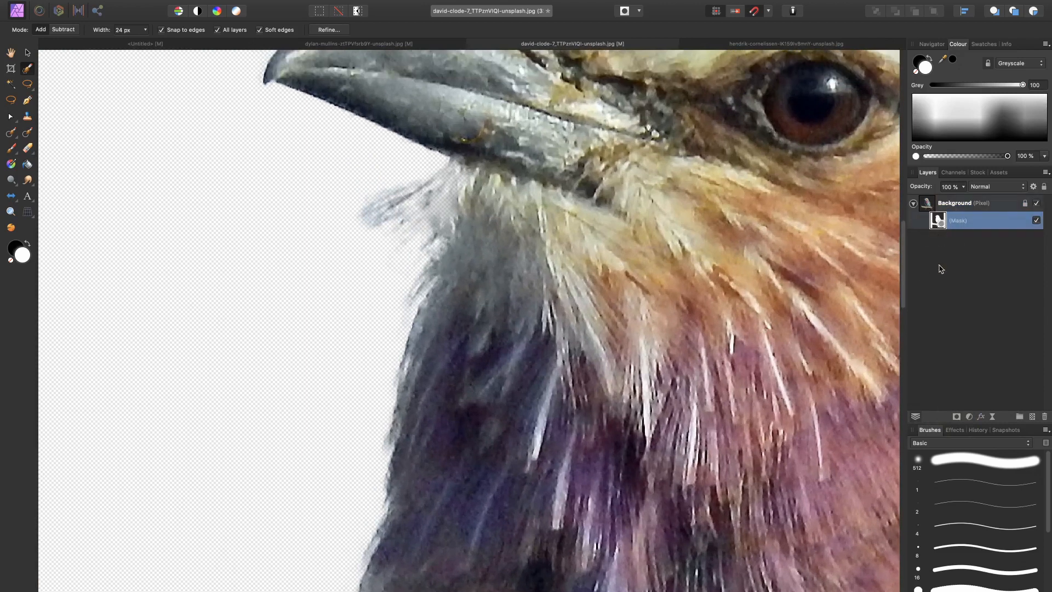
click(949, 471)
key(b)
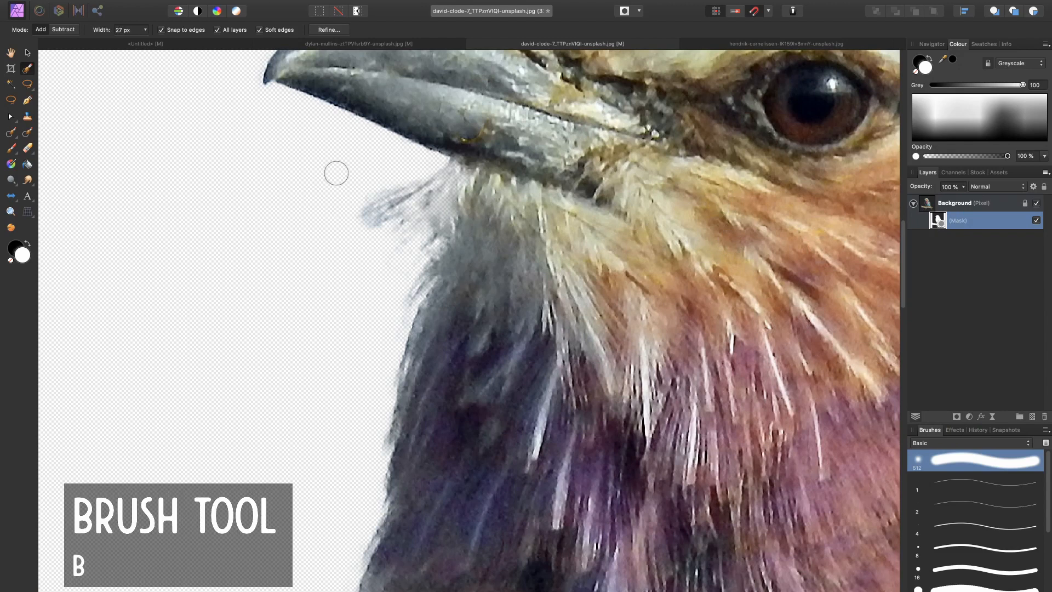
key(b)
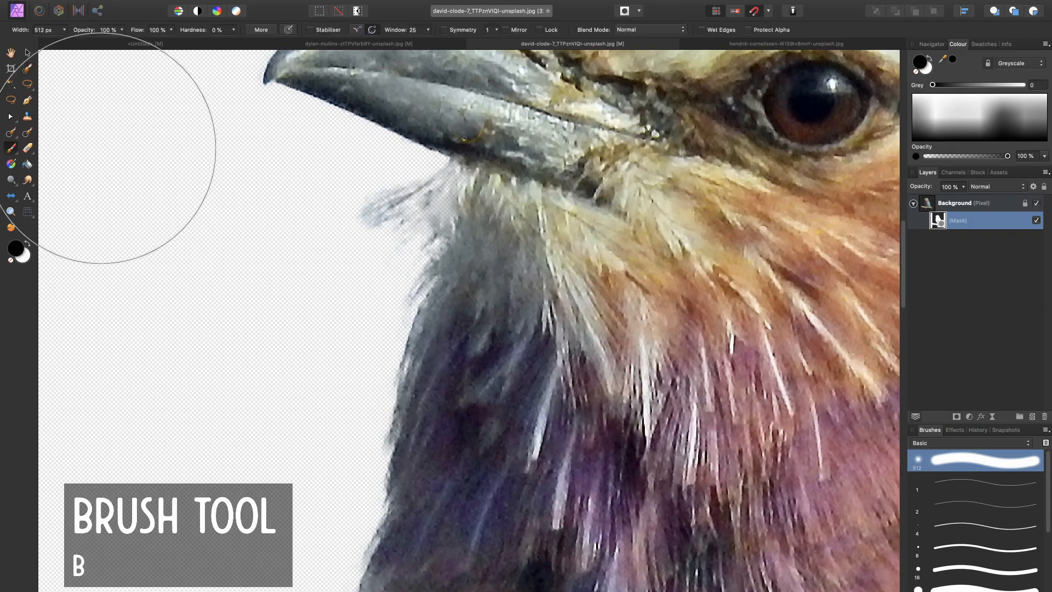
Step: Paint black on the bird's mask with a soft brush of about 73 px to remove the stray wisps below the beak
drag(301, 236, 357, 220)
key(super+z)
key([)
key([)
key([)
key([)
key([)
key([)
key([)
key([)
key([)
key([)
key([)
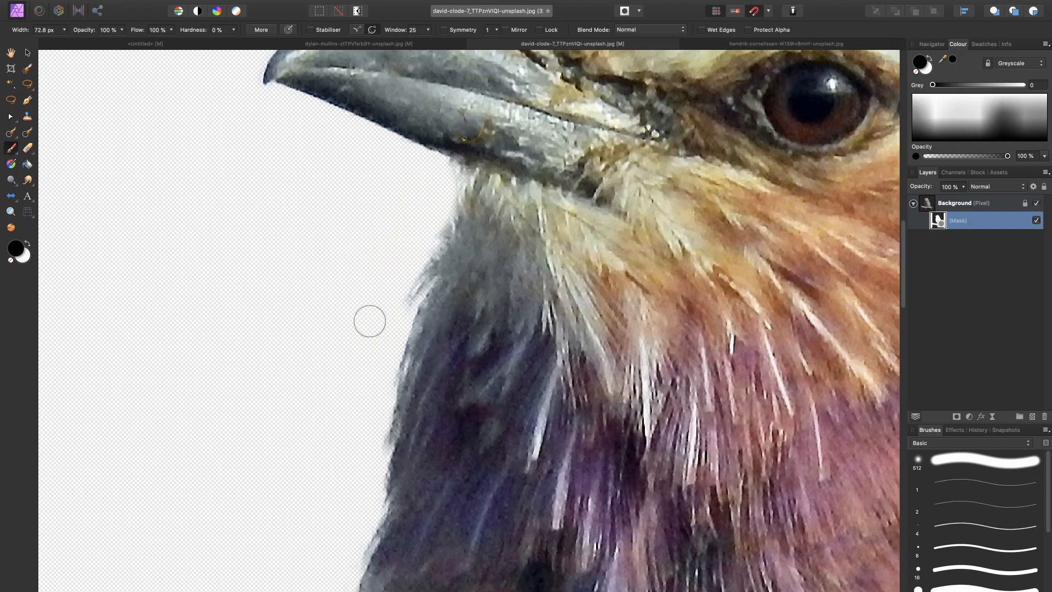
key(super+0)
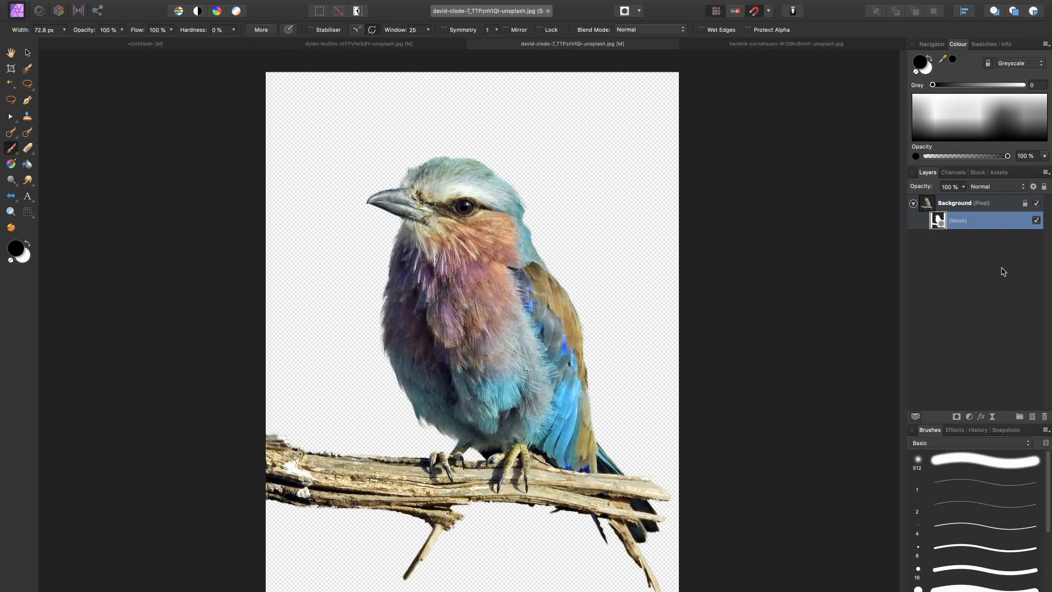
Step: Rename the cut-out layer as bird and copy it with its mask into the untitled rhino document
click(956, 207)
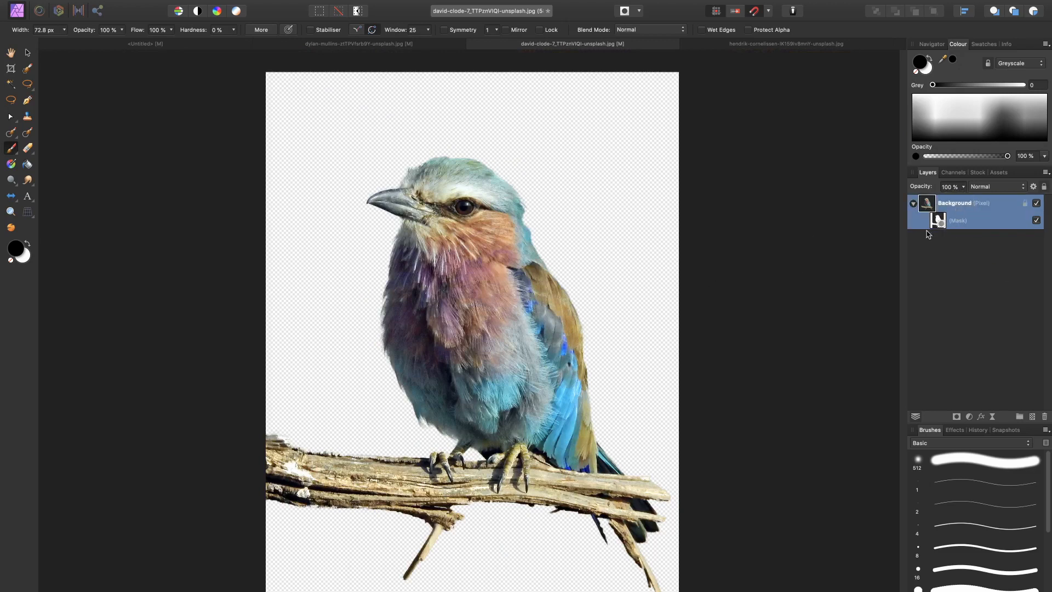
double_click(954, 204)
click(176, 44)
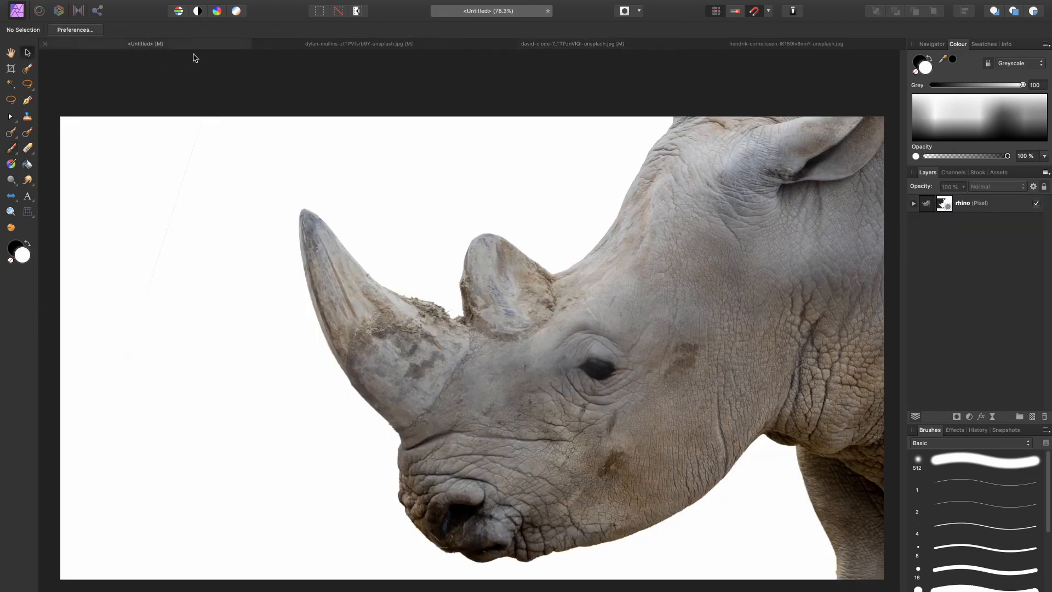
key(super+v)
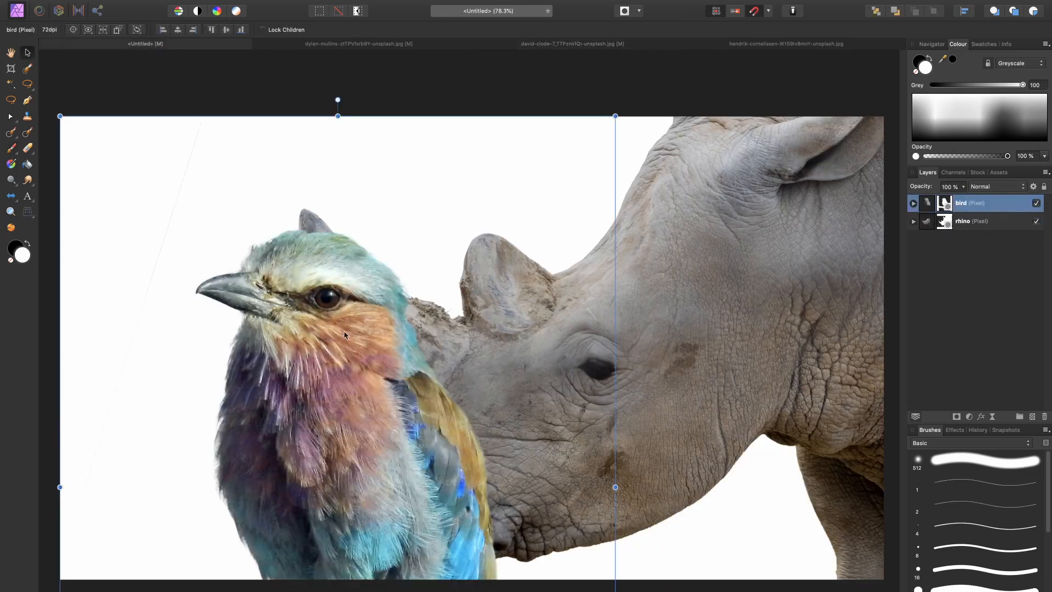
Step: Scale the bird down and place it between the rhino's horns with the branch end against the front horn
drag(615, 115, 413, 381)
drag(384, 434, 455, 182)
drag(485, 135, 459, 160)
drag(424, 197, 411, 202)
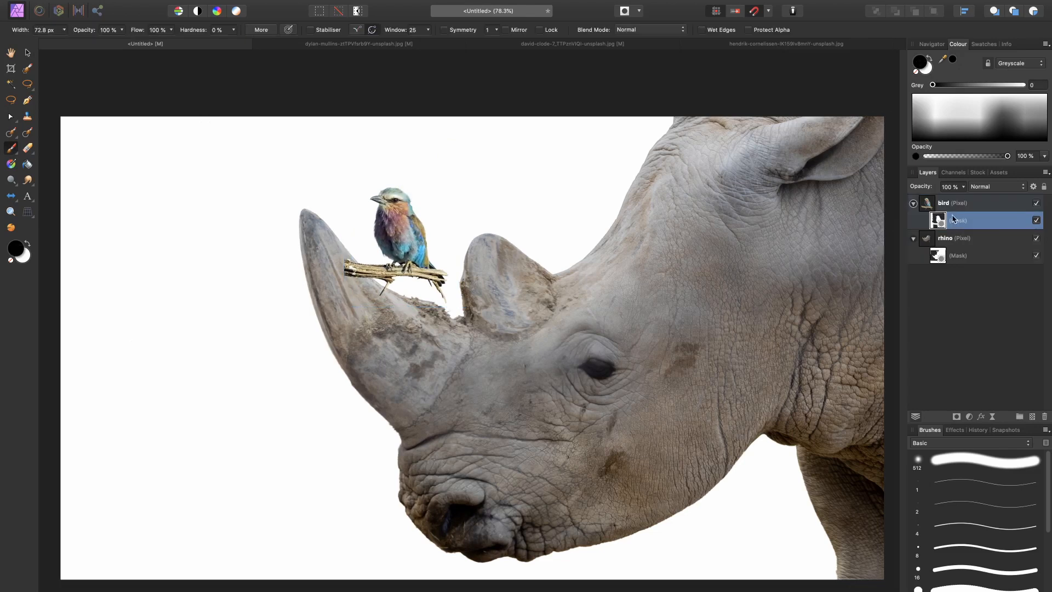
click(983, 202)
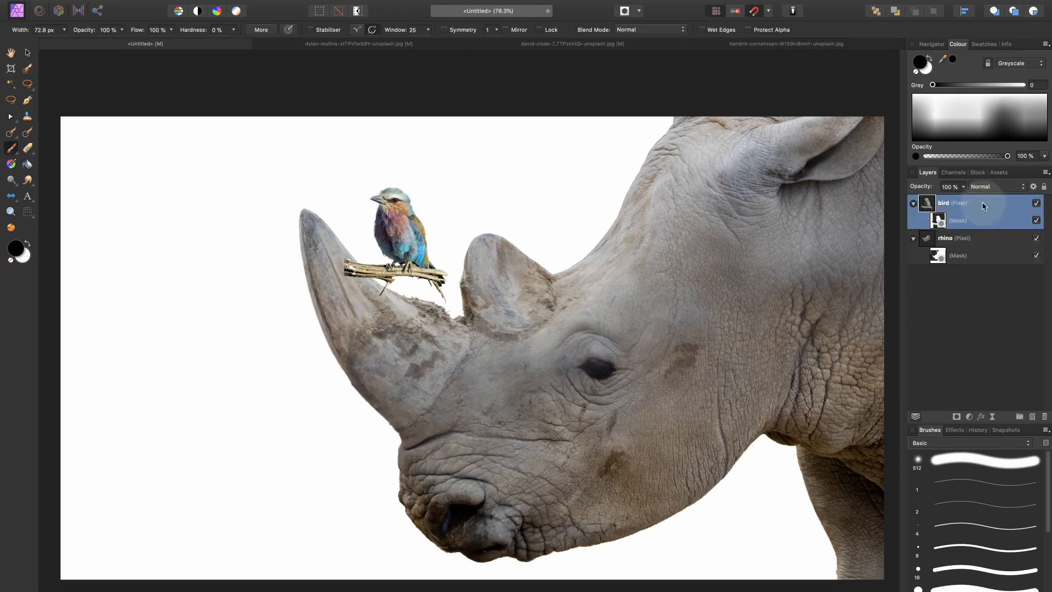
Step: Copy the rainbow city landscape photo into the rhino composite and place its layer below the rhino
click(754, 44)
key(v)
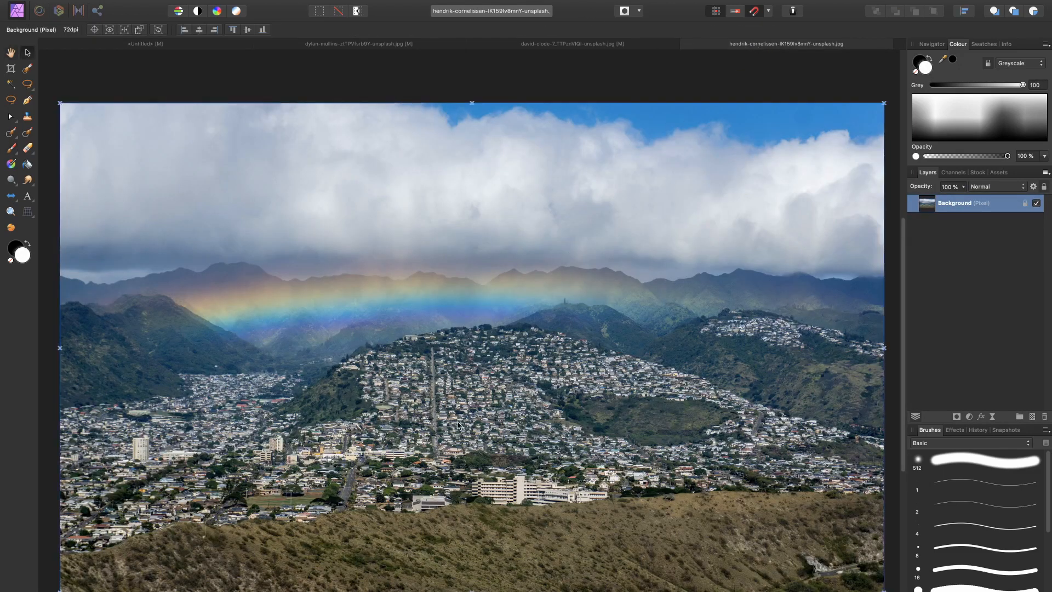
click(144, 43)
key(super+v)
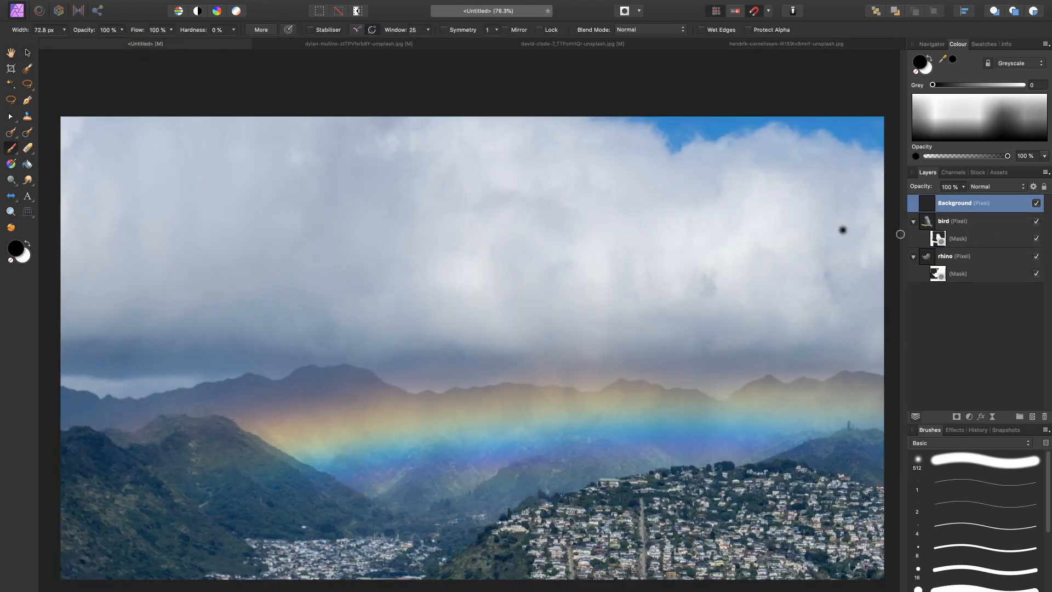
drag(981, 215, 935, 281)
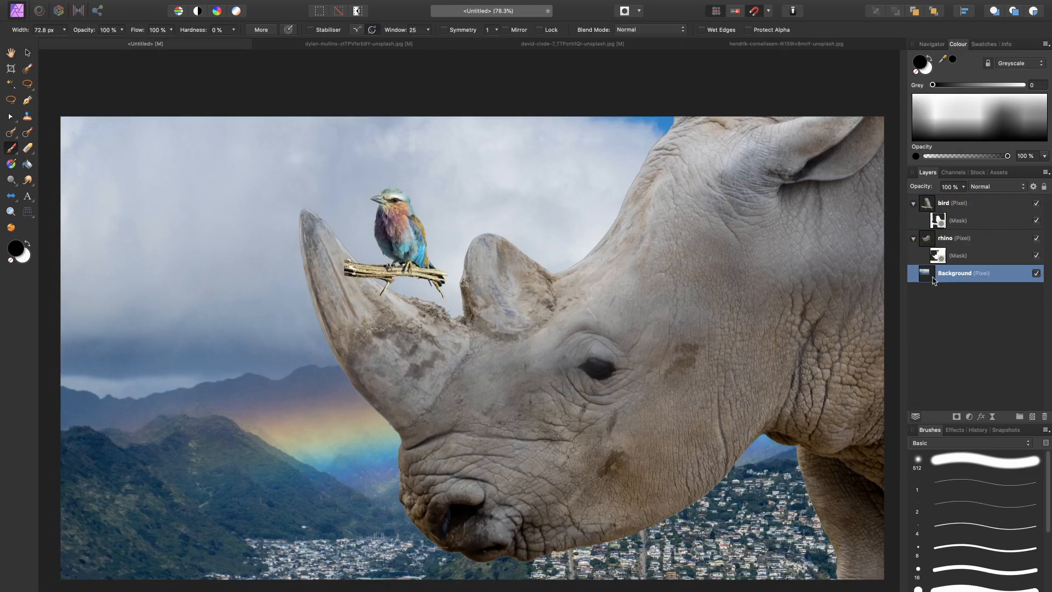
Step: Scale the landscape background down proportionally and position it so that it fills the canvas behind the rhino
key(super+minus)
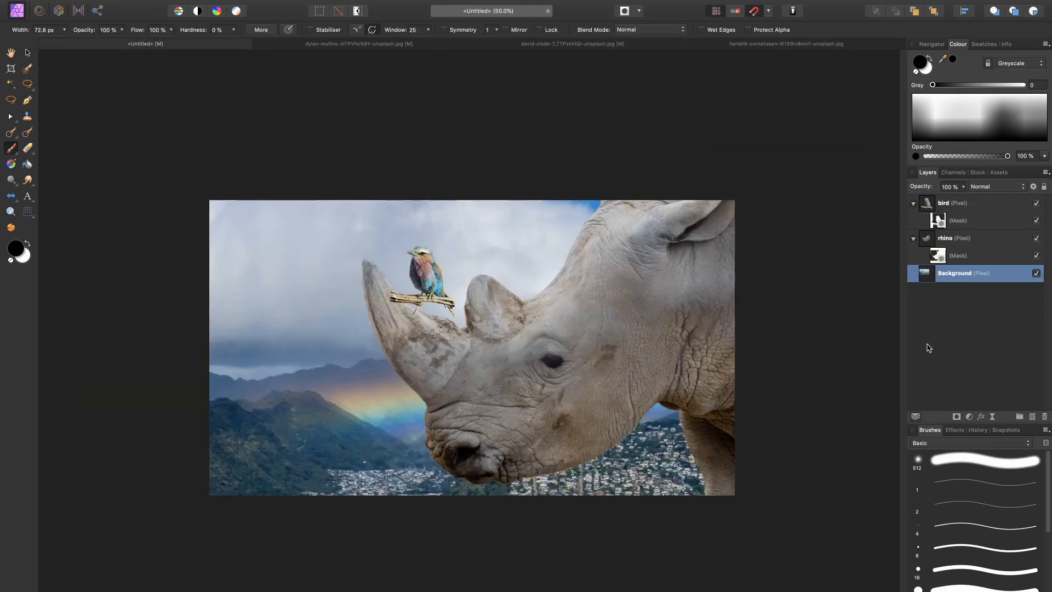
double_click(927, 273)
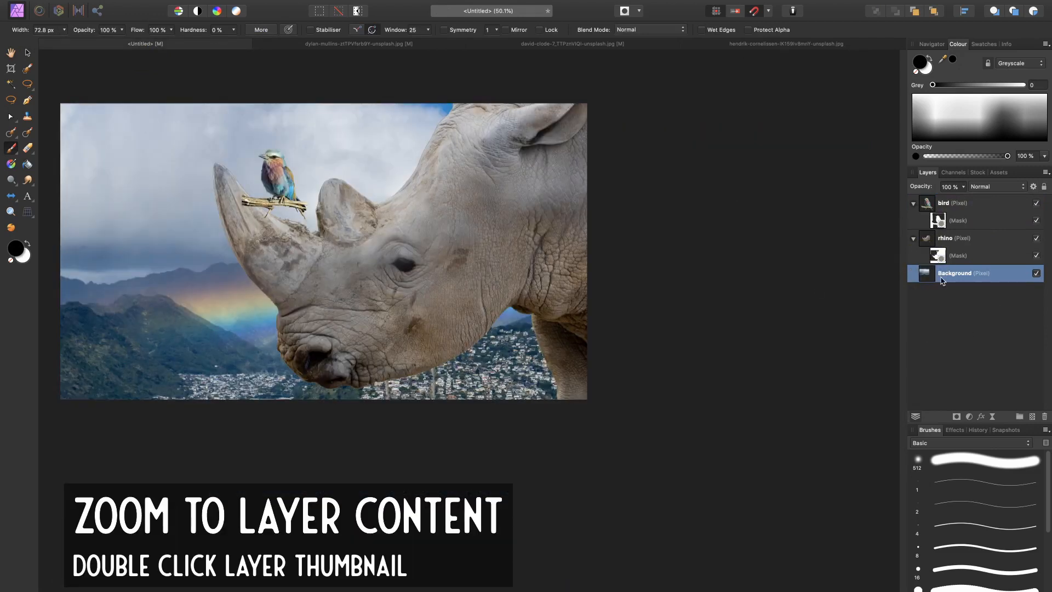
key(v)
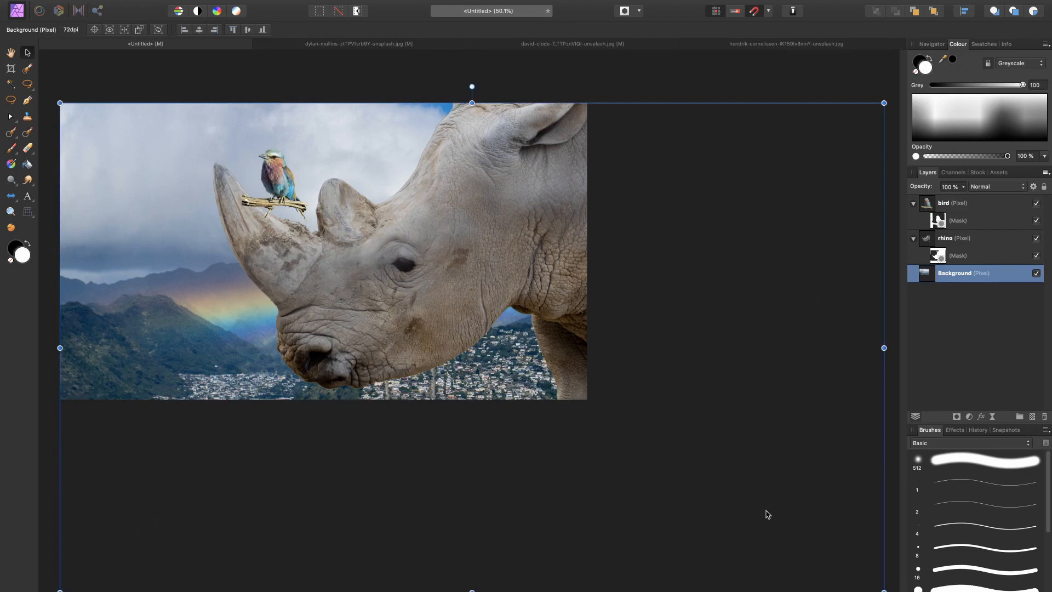
drag(880, 589, 588, 422)
drag(516, 327, 516, 323)
scroll(515, 320, up, 3)
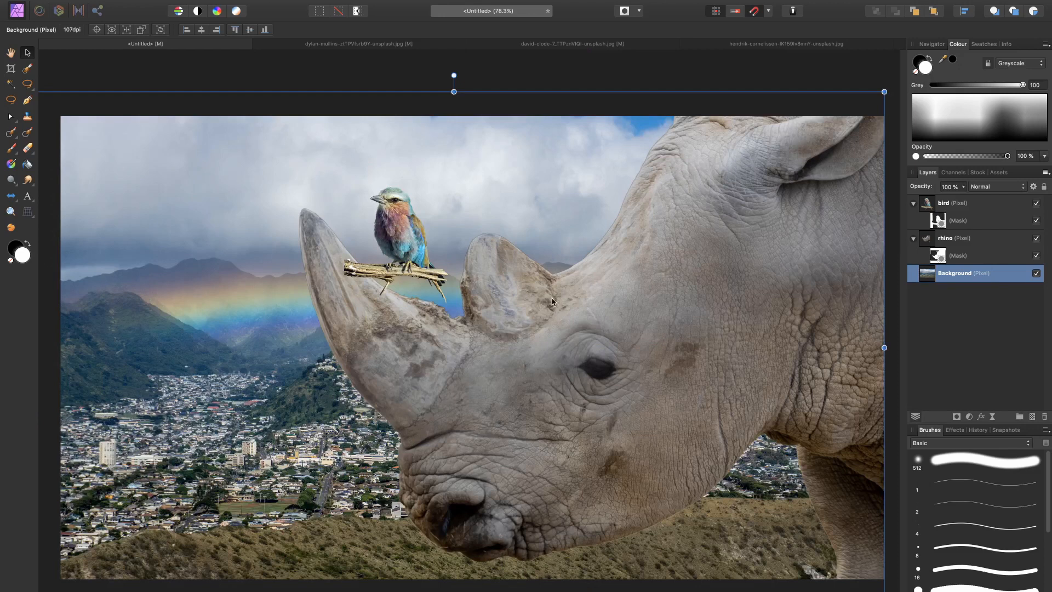
Step: Add an empty pixel layer above the bird and set up a black brush with 100% hardness
scroll(412, 322, up, 5)
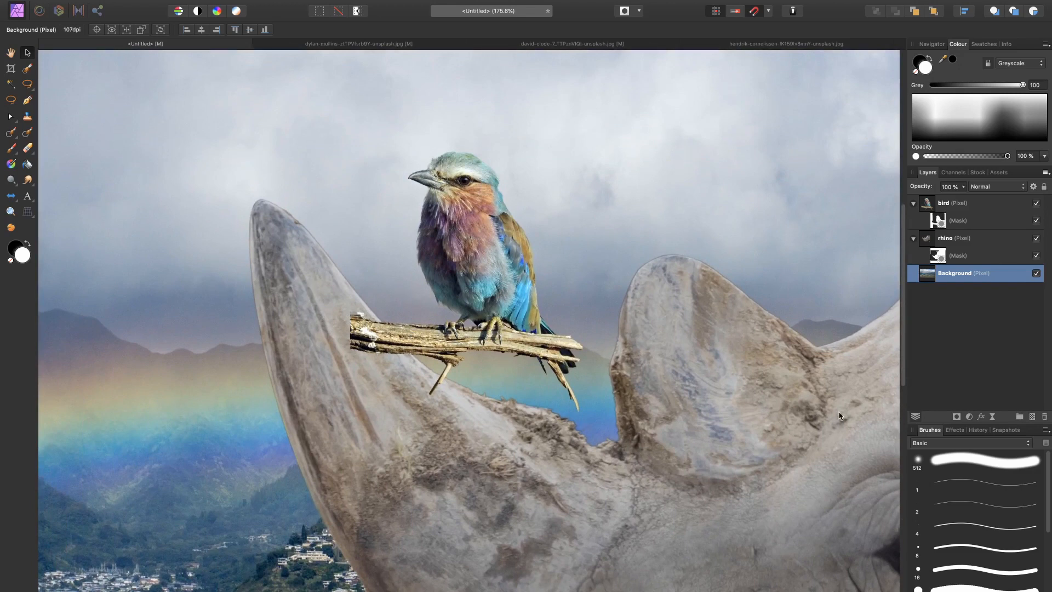
click(966, 222)
click(1033, 417)
click(969, 203)
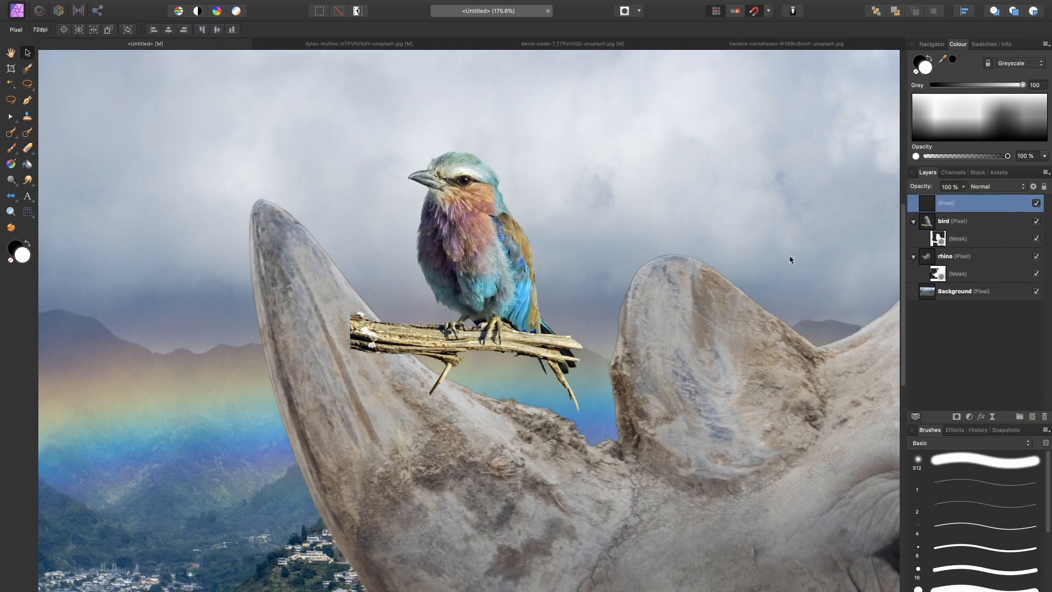
key(b)
key(x)
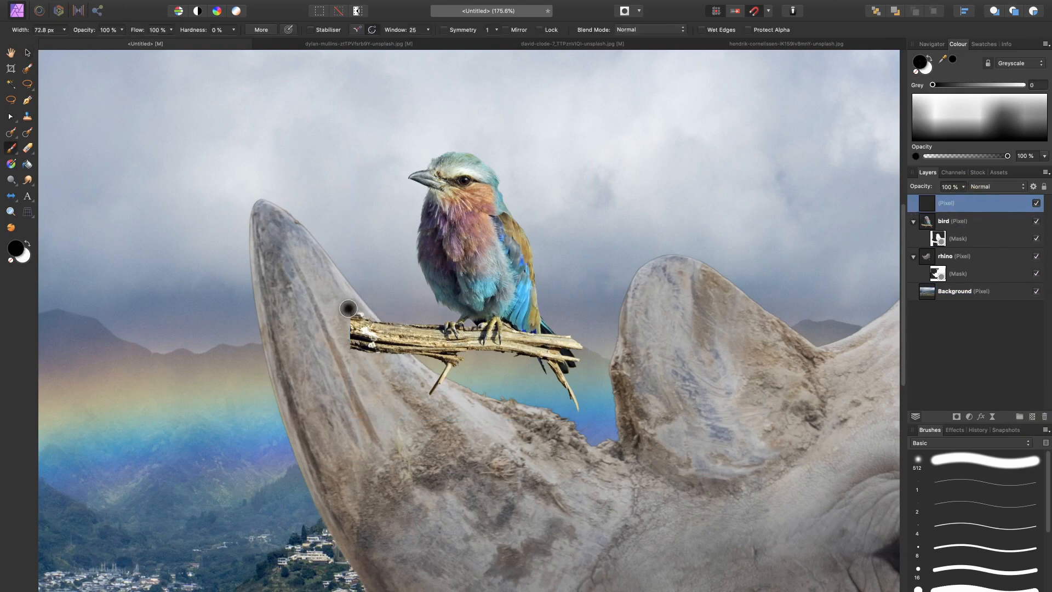
mouse_move(186, 25)
mouse_down()
mouse_move(179, 31)
mouse_move(219, 34)
mouse_move(210, 39)
mouse_up()
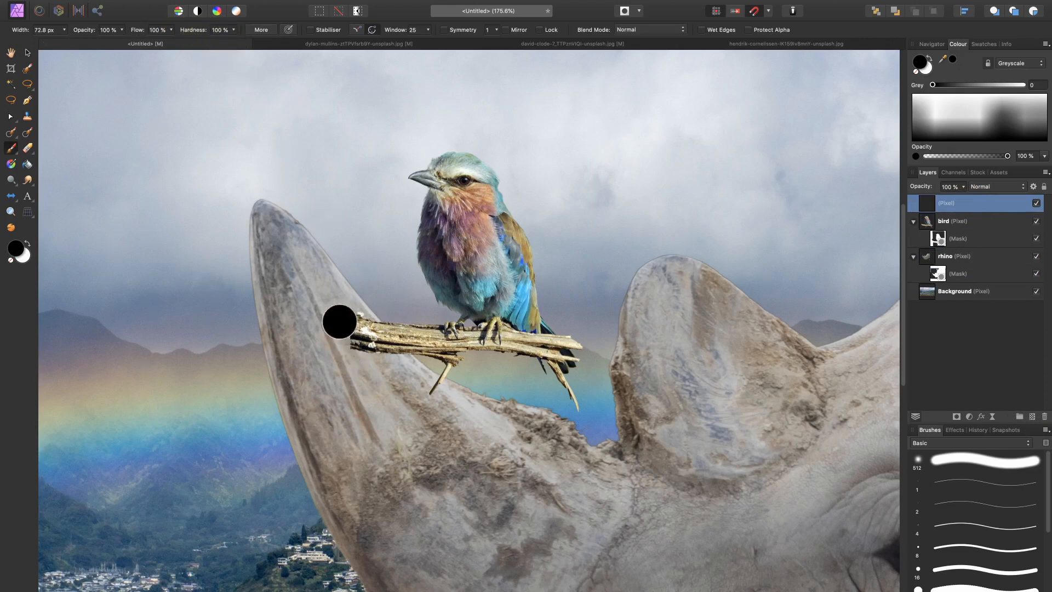
Step: Paint a black oval hole on the front horn at the branch end with a 38 px brush
key([)
key([)
key([)
key([)
mouse_move(341, 308)
mouse_down()
mouse_move(350, 350)
mouse_move(351, 320)
mouse_move(356, 357)
mouse_move(344, 314)
mouse_move(351, 353)
mouse_up()
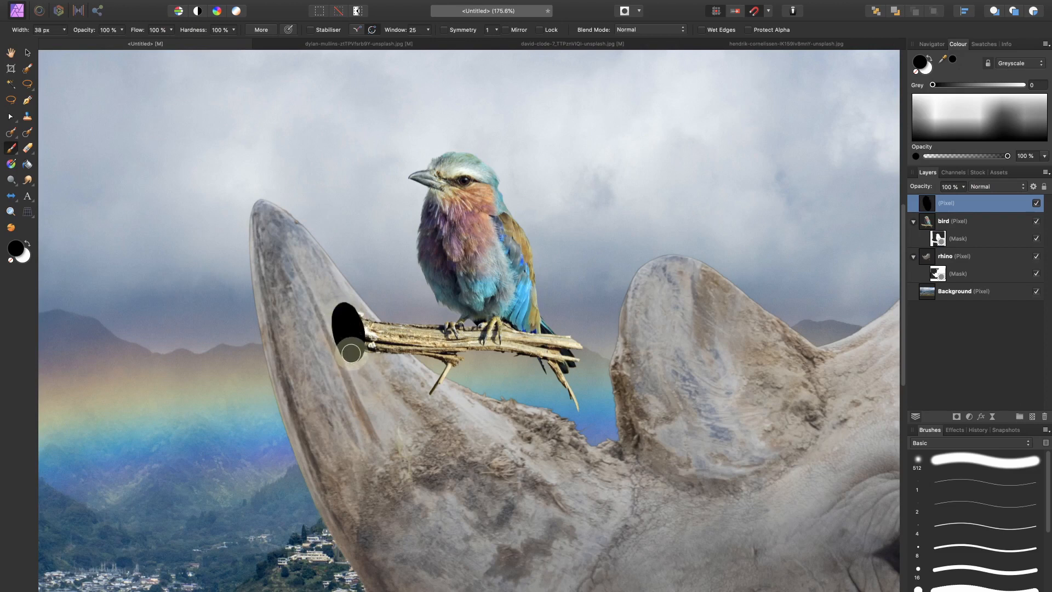
click(419, 179)
key(super+0)
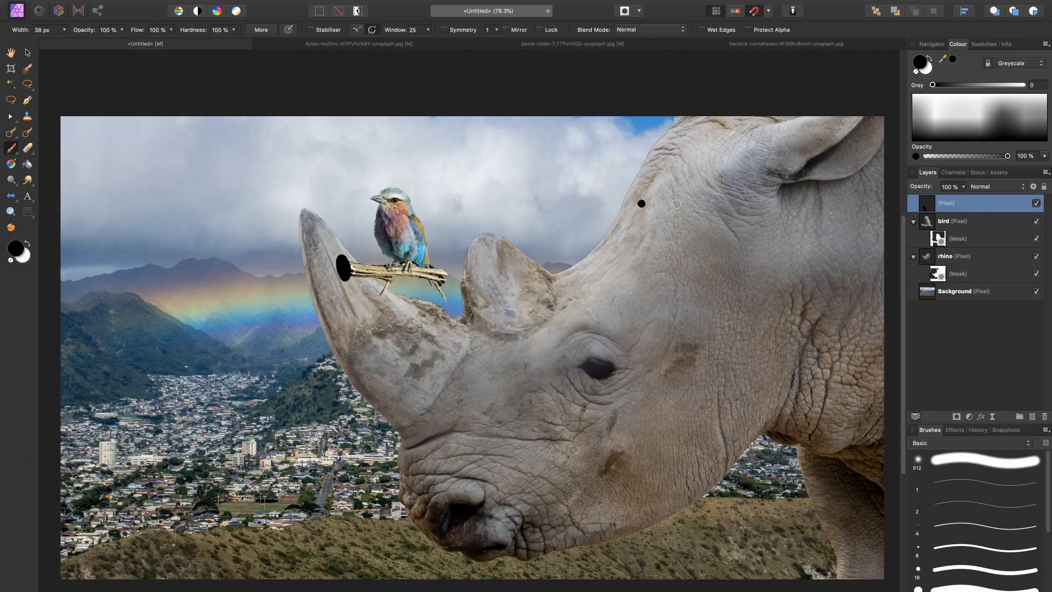
Step: Move the painted hole's layer between the bird and rhino layers
drag(935, 210, 918, 245)
scroll(297, 311, up, 2)
scroll(297, 311, up, 4)
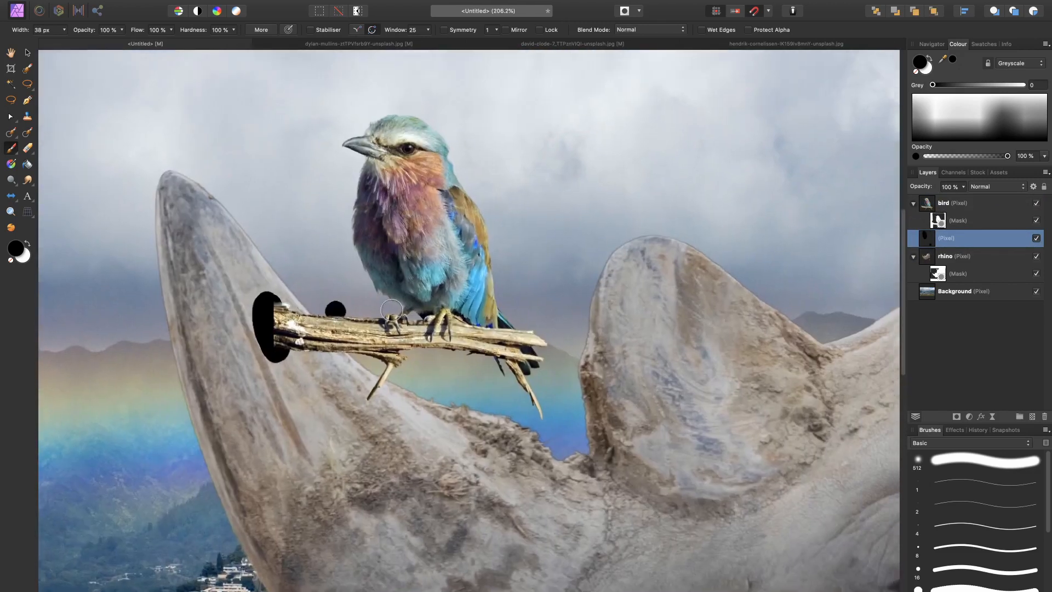
Step: Tilt the black hole to follow the horn and shift the bird so the branch end overlaps the hole
key(x)
key(v)
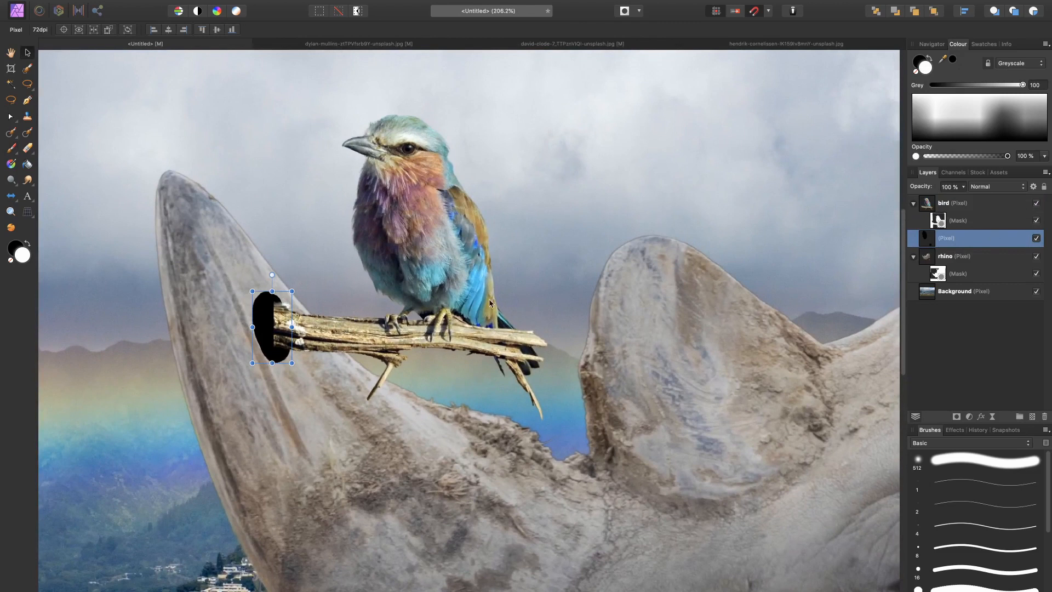
drag(273, 275, 258, 315)
click(373, 257)
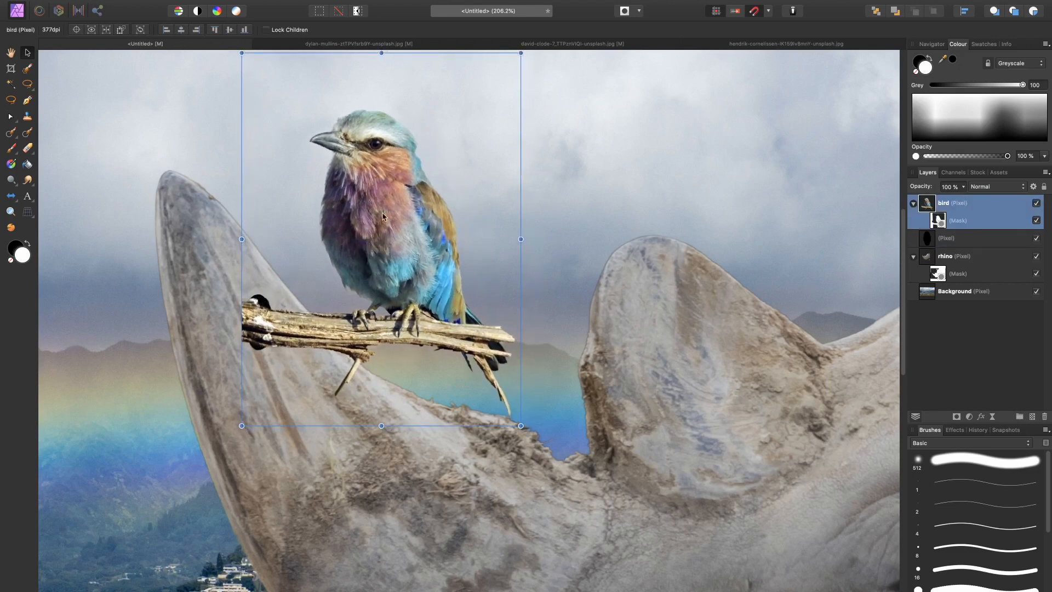
Step: Add a second mask to the bird layer and make that mask active for painting
scroll(372, 257, up, 5)
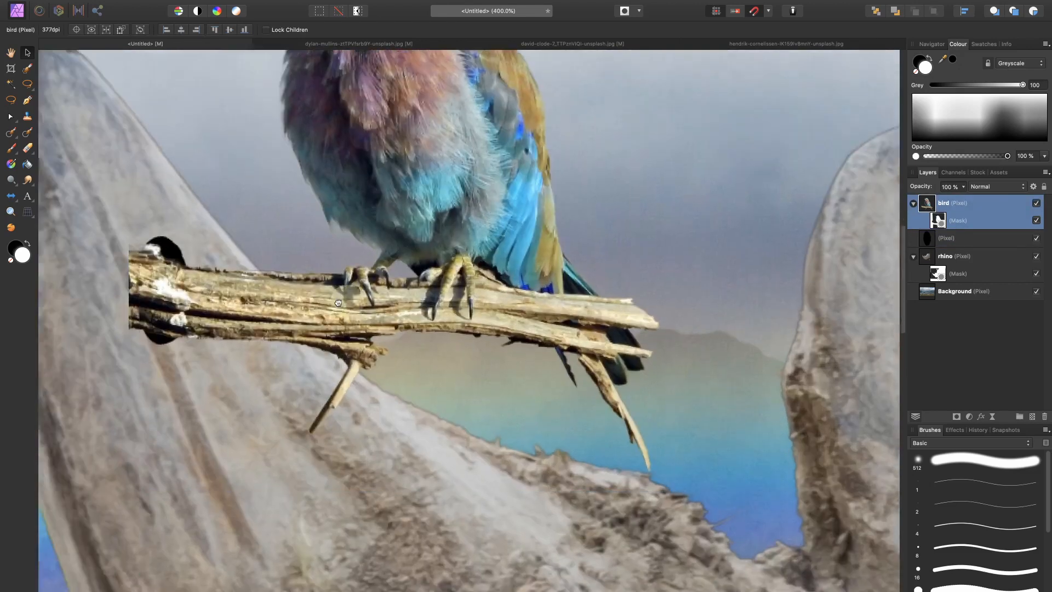
drag(338, 303, 581, 309)
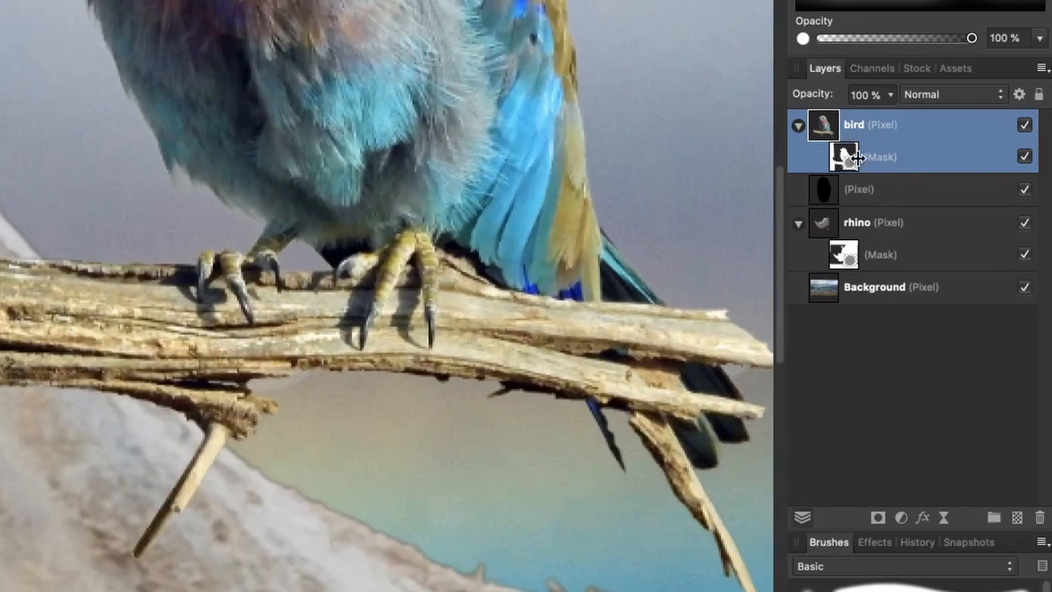
click(877, 516)
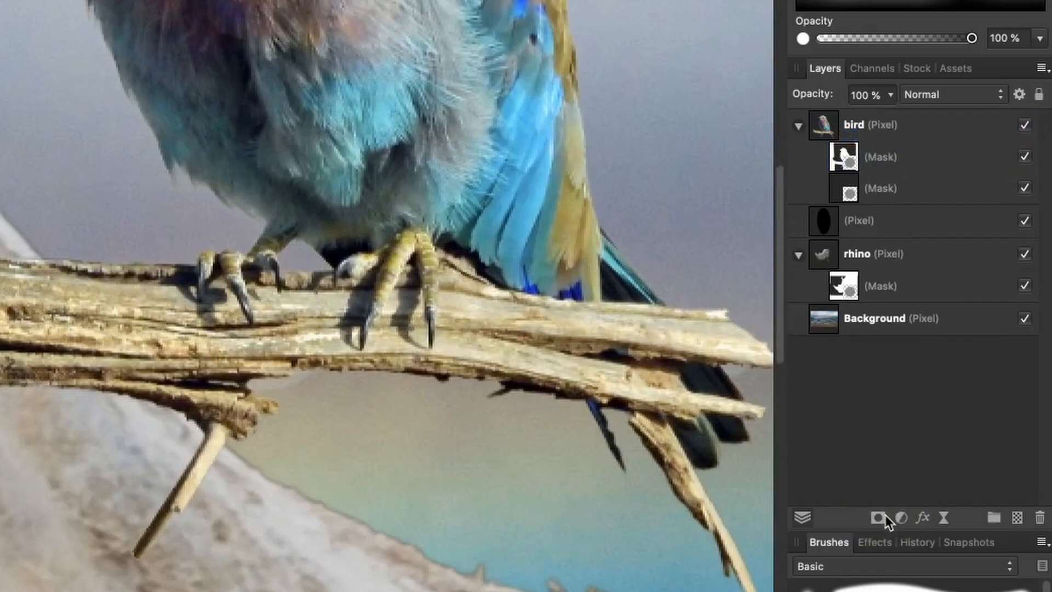
click(846, 195)
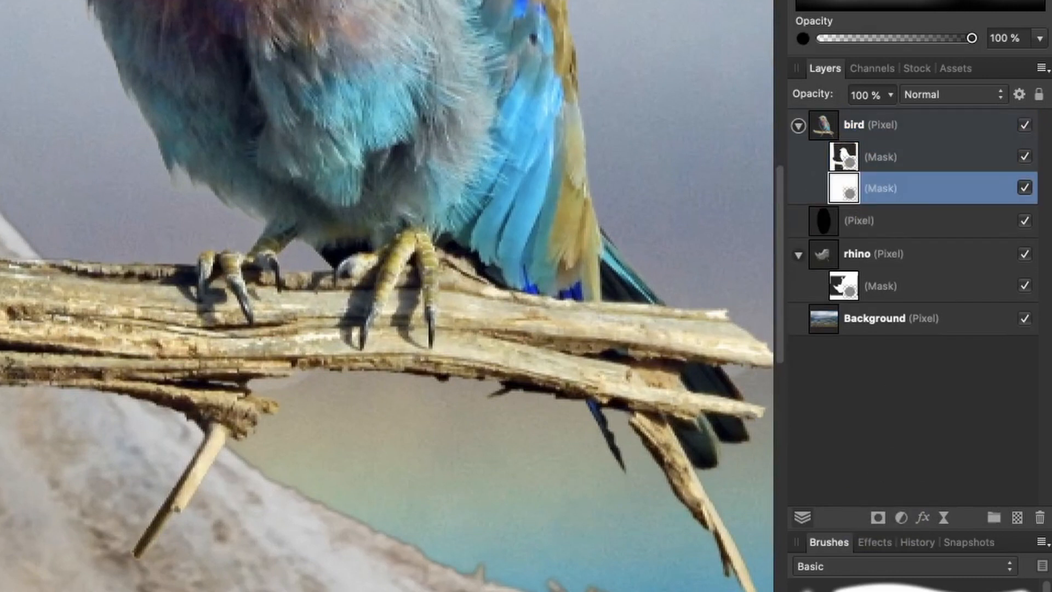
Step: Select the area outside the black hole and paint black on the bird's second mask to hide the protruding branch end
super+click(825, 221)
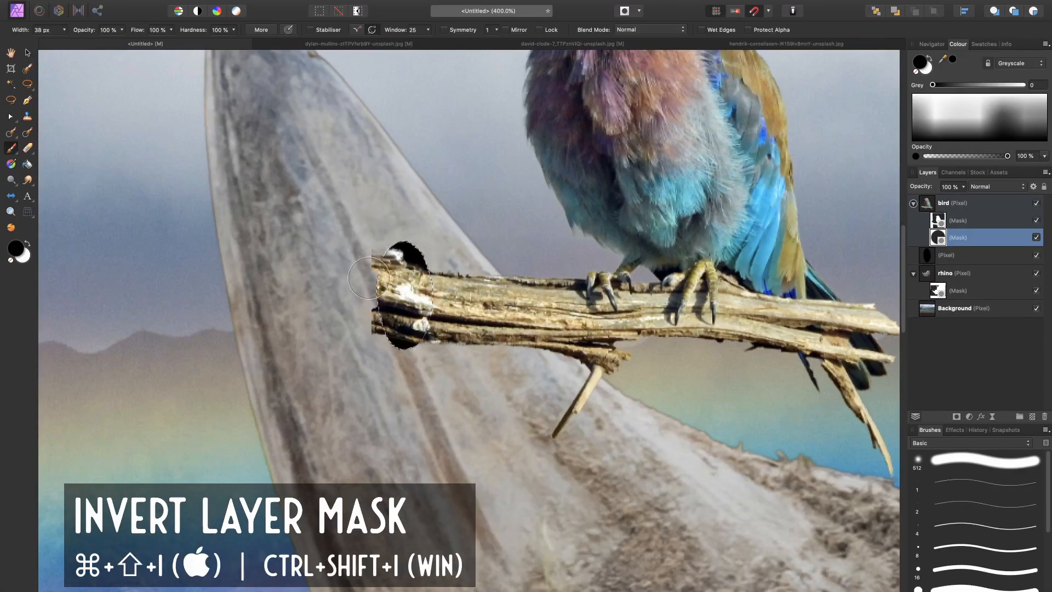
mouse_move(372, 251)
mouse_down()
mouse_move(378, 328)
mouse_move(371, 322)
mouse_up()
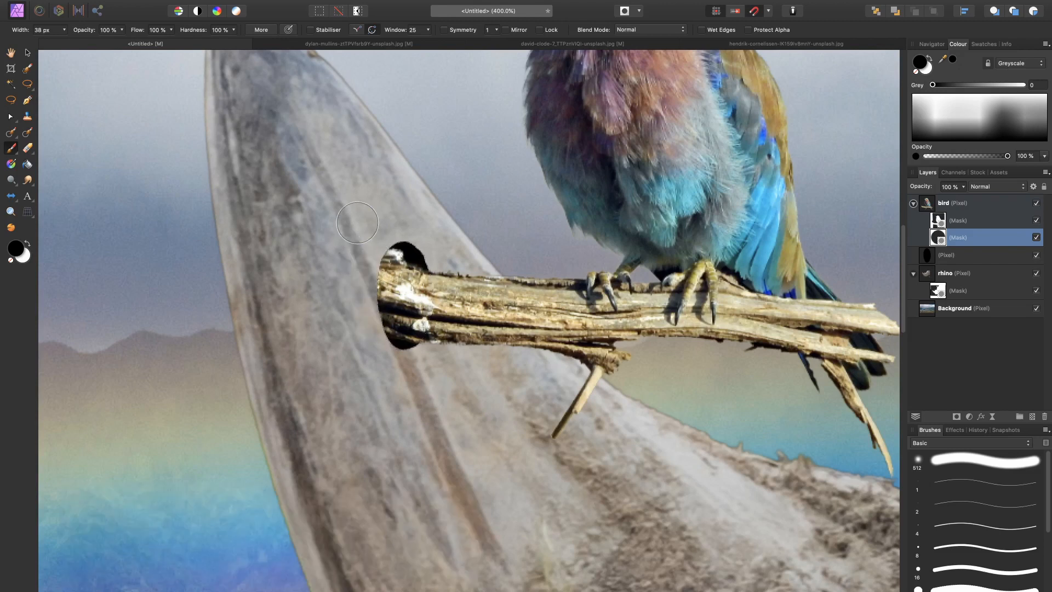
key(super+0)
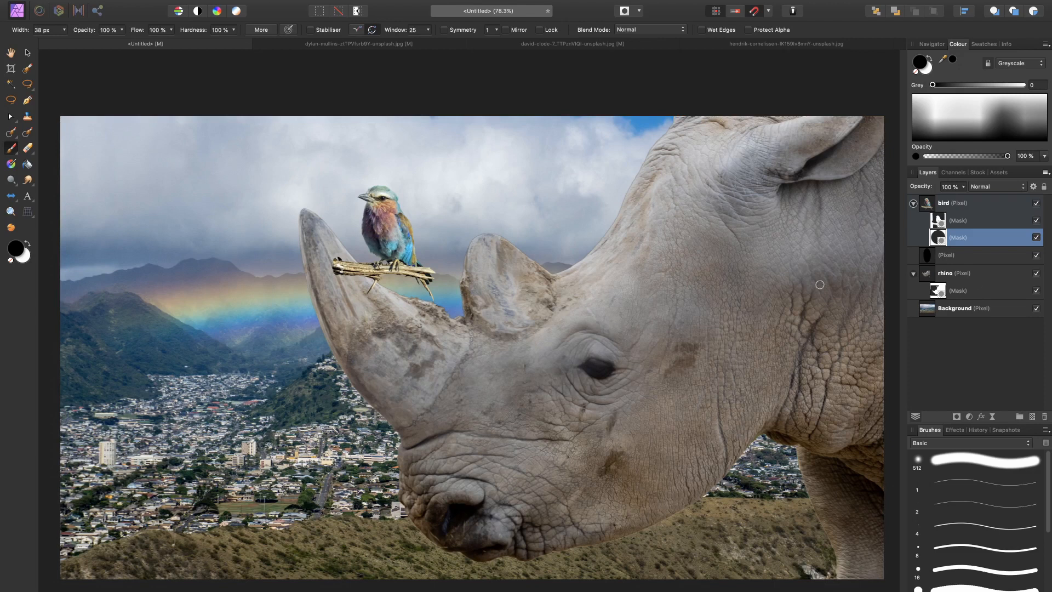
Step: Add a Levels adjustment and nest it inside the Background layer
click(976, 311)
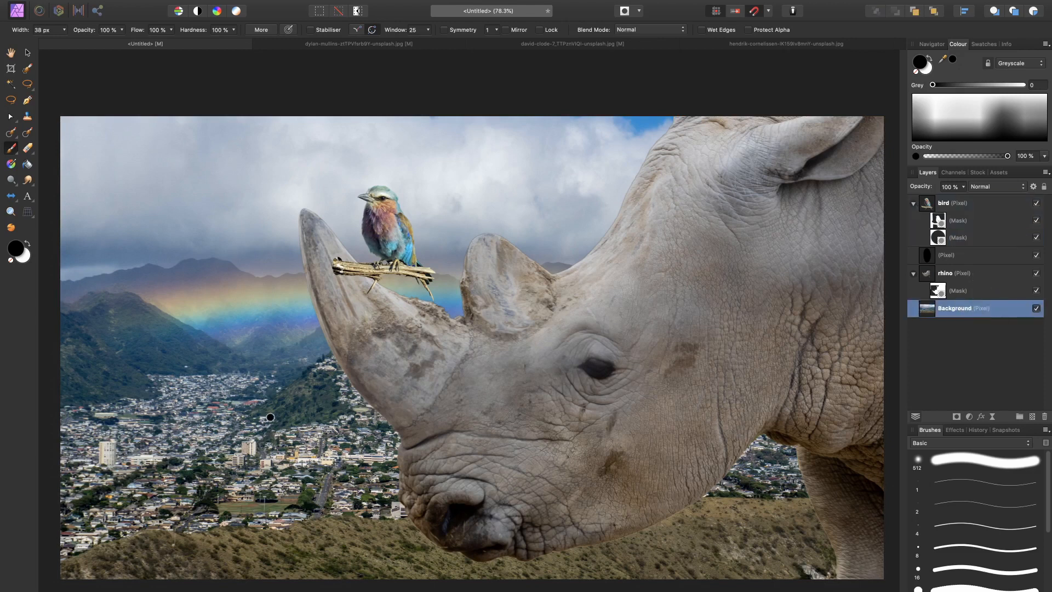
key(v)
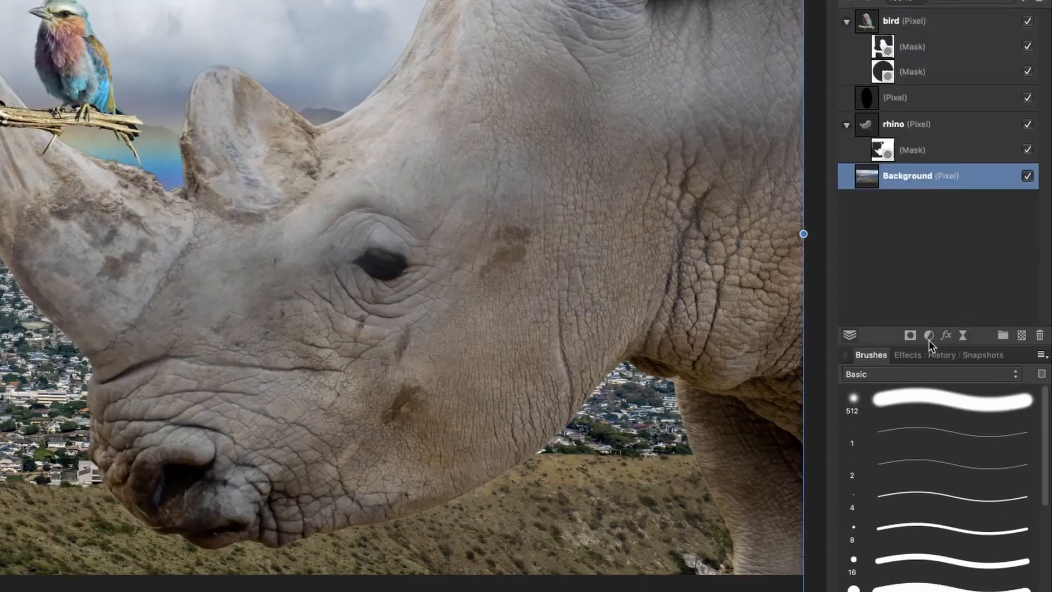
click(969, 417)
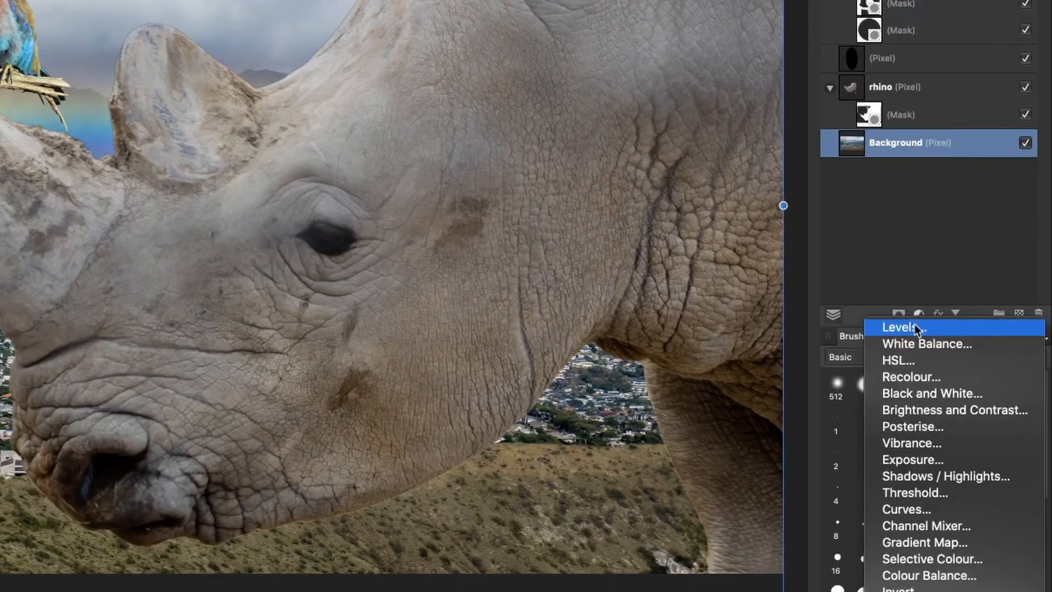
click(965, 422)
drag(860, 141, 894, 166)
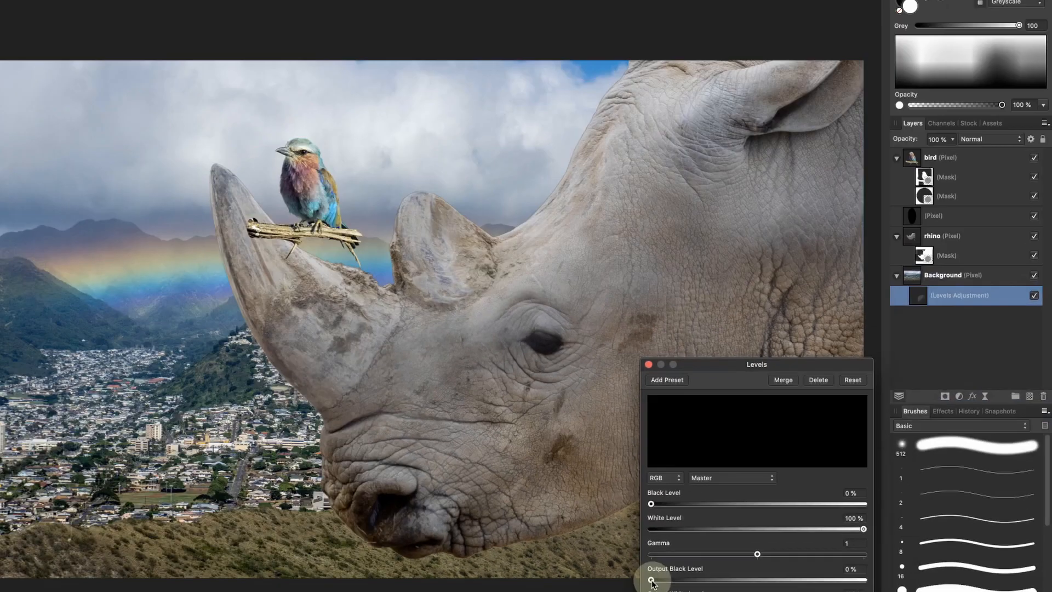
Step: Set the Levels adjustment's output black level to 36% and white level to 93%, then close its settings
drag(483, 580, 541, 580)
drag(732, 583, 757, 581)
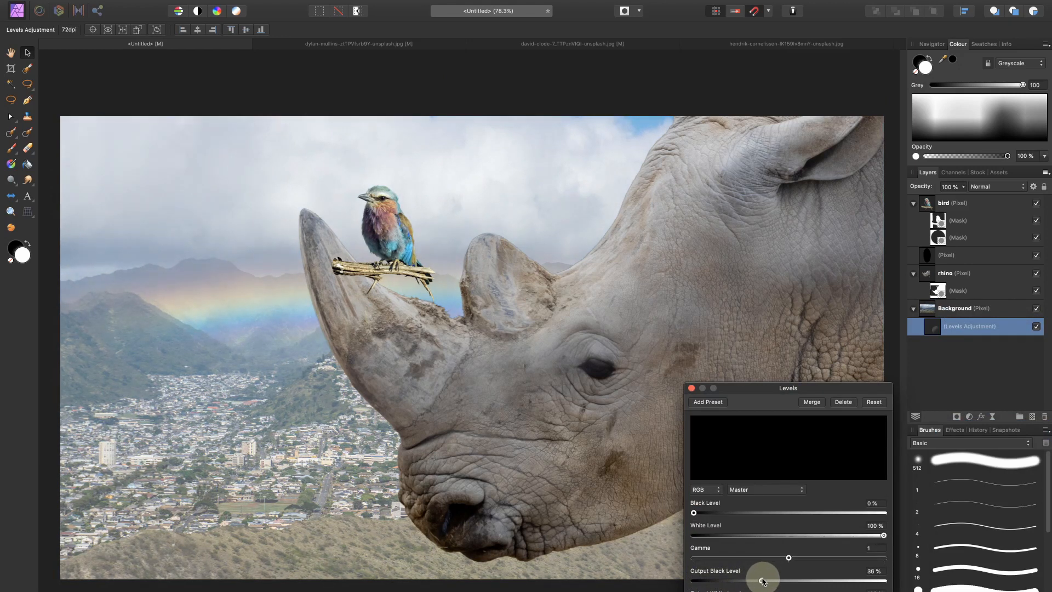
mouse_move(882, 535)
mouse_down()
mouse_move(848, 535)
mouse_move(867, 537)
mouse_up()
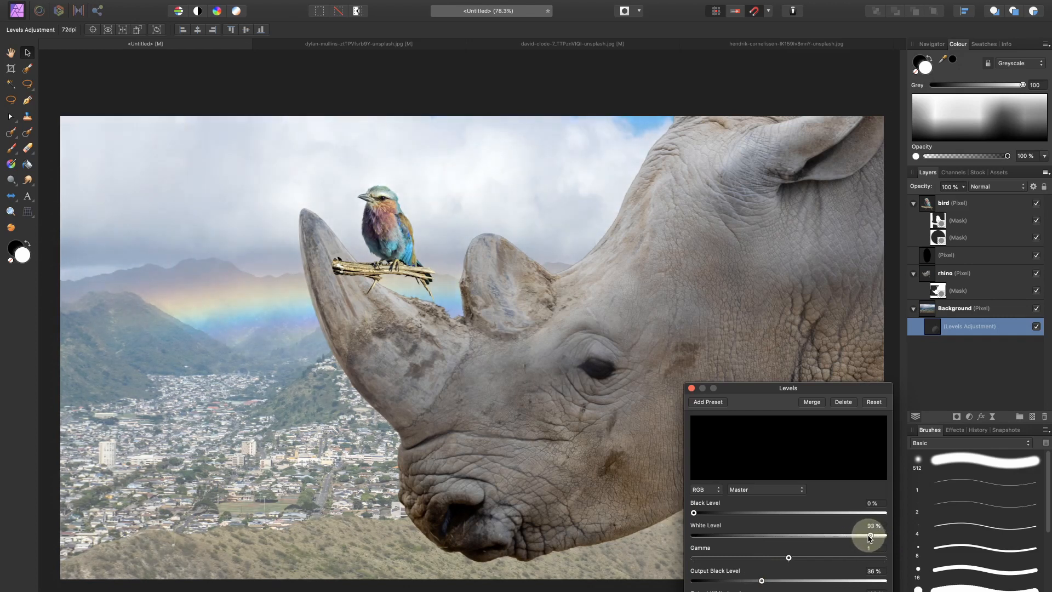
drag(869, 539, 869, 538)
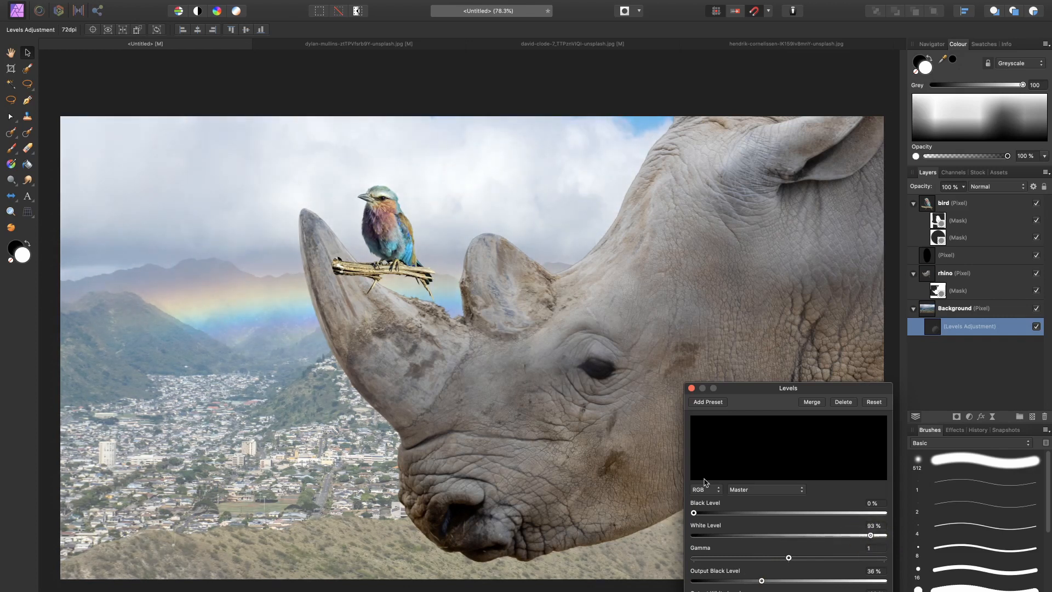
click(692, 388)
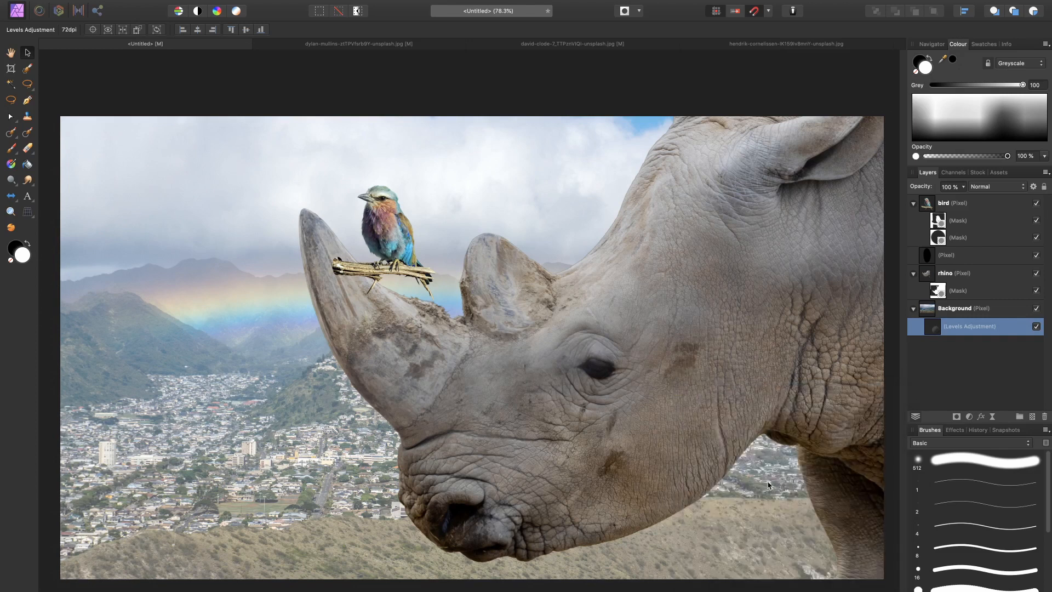
Step: Set up a soft black paint brush about 668 px wide with 0% hardness and 3% flow
scroll(789, 417, down, 3)
scroll(789, 418, down, 3)
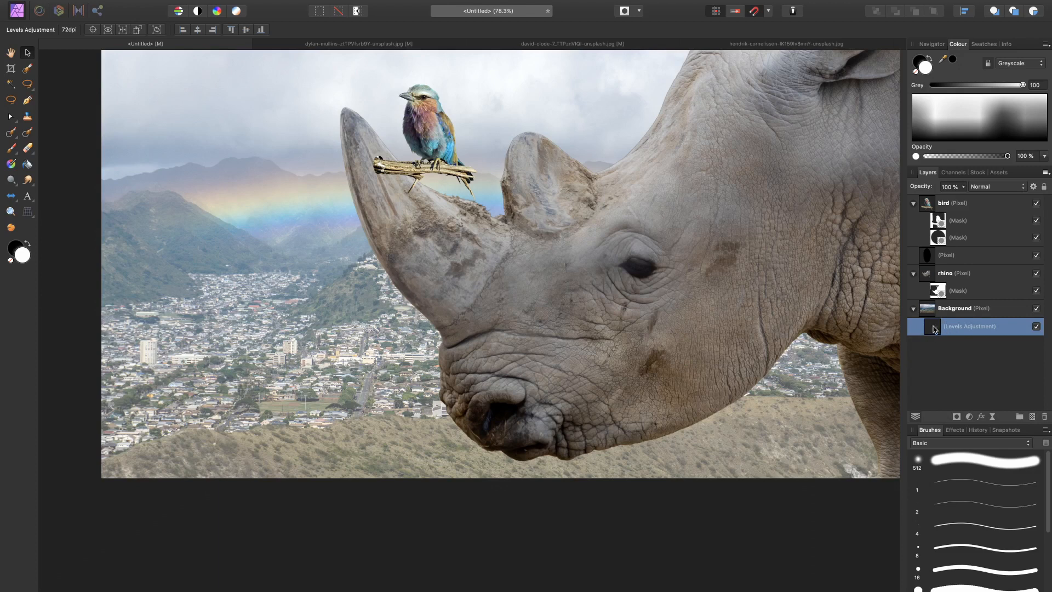
click(14, 149)
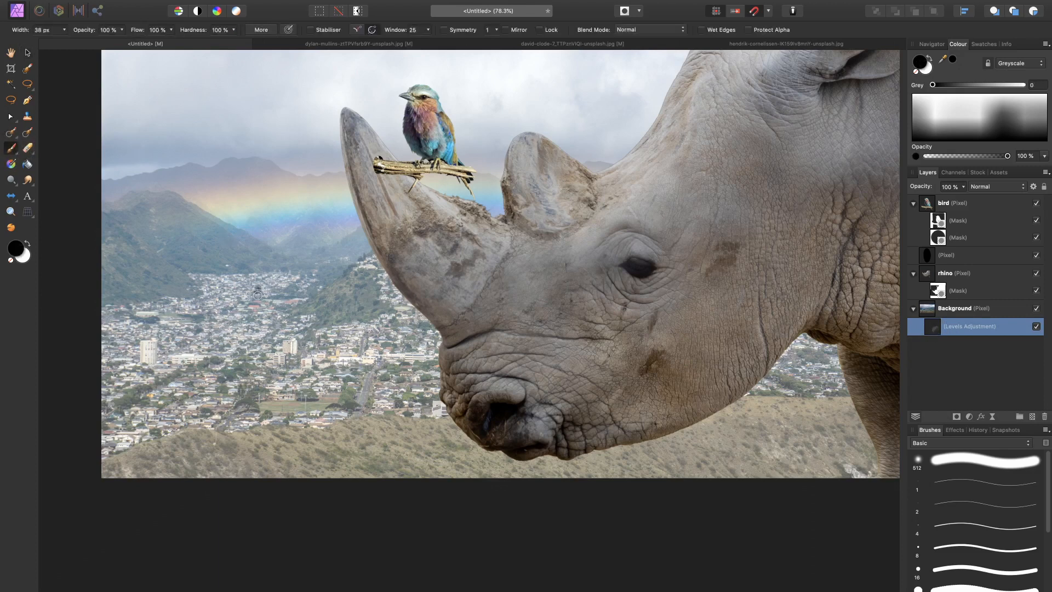
key(bracketright)
key(bracketright)
key(bracketright)
key(bracketright)
key(bracketright)
key(bracketright)
key(bracketright)
key(bracketright)
key(bracketright)
key(bracketright)
key(bracketright)
key(bracketright)
key(bracketright)
key(bracketright)
key(bracketright)
key(bracketright)
key(bracketright)
key(bracketright)
key(bracketright)
key(bracketright)
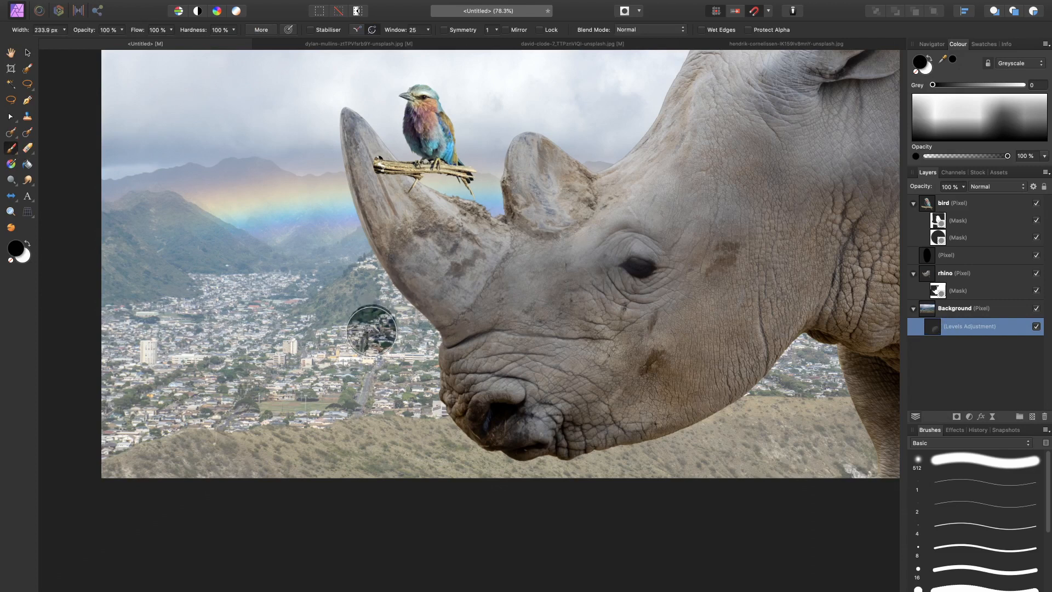
drag(194, 31, 130, 46)
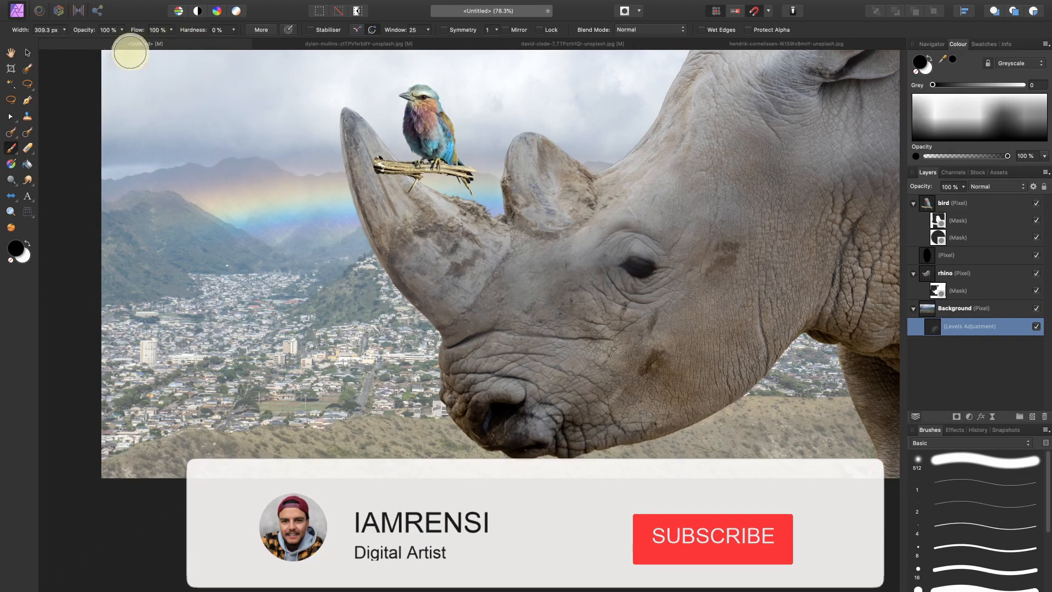
drag(22, 31, 123, 33)
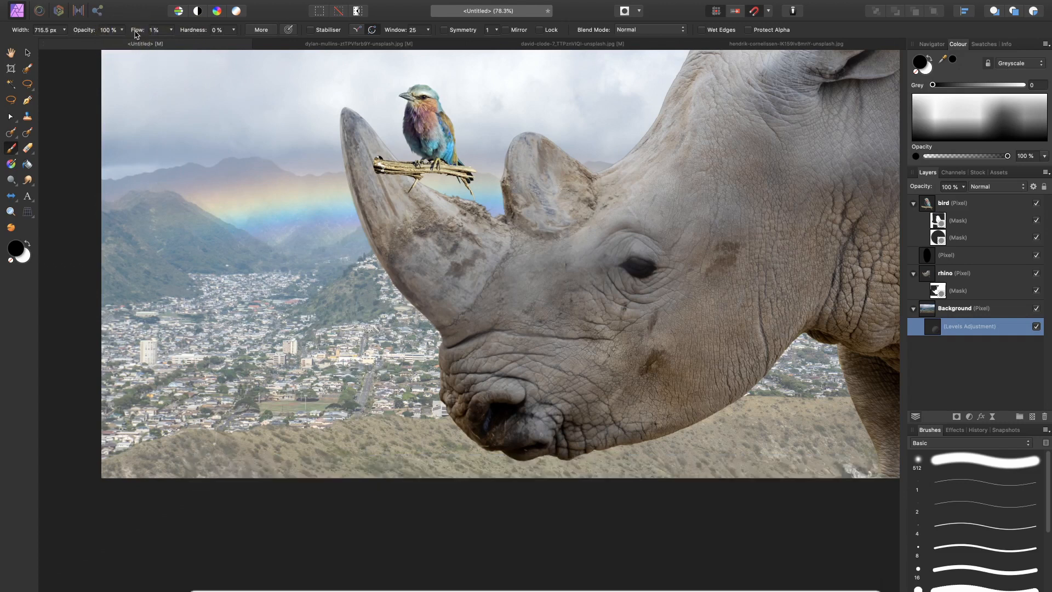
drag(137, 32, 123, 33)
key(bracketright)
key(bracketright)
key(bracketright)
key(bracketleft)
key(bracketleft)
key(bracketleft)
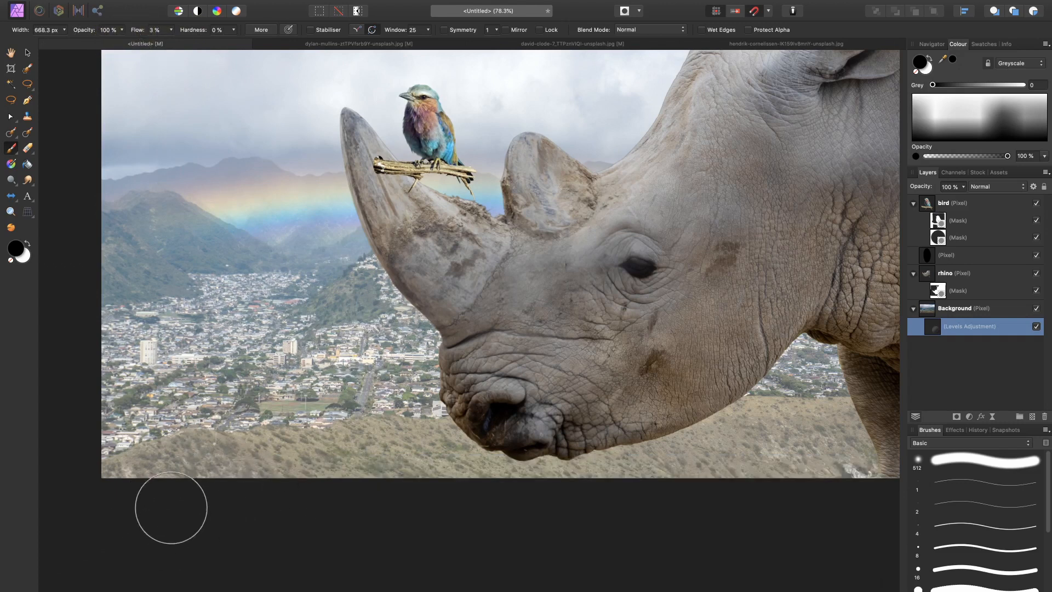
Step: Paint black on the Levels adjustment along the foreground hill to mask the haze there, enlarging the brush to about 1284 px
mouse_move(203, 491)
mouse_down()
mouse_move(498, 461)
mouse_move(357, 458)
mouse_move(540, 476)
mouse_move(666, 469)
mouse_move(924, 485)
mouse_up()
key(bracketright)
key(bracketright)
key(bracketright)
key(bracketright)
key(bracketright)
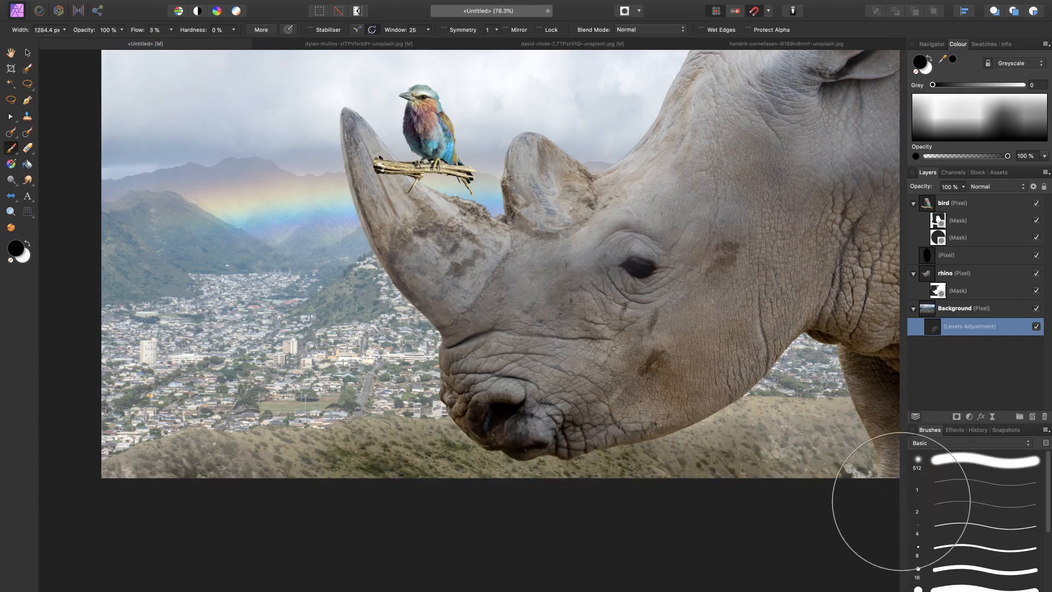
scroll(826, 515, down, 5)
scroll(804, 480, up, 7)
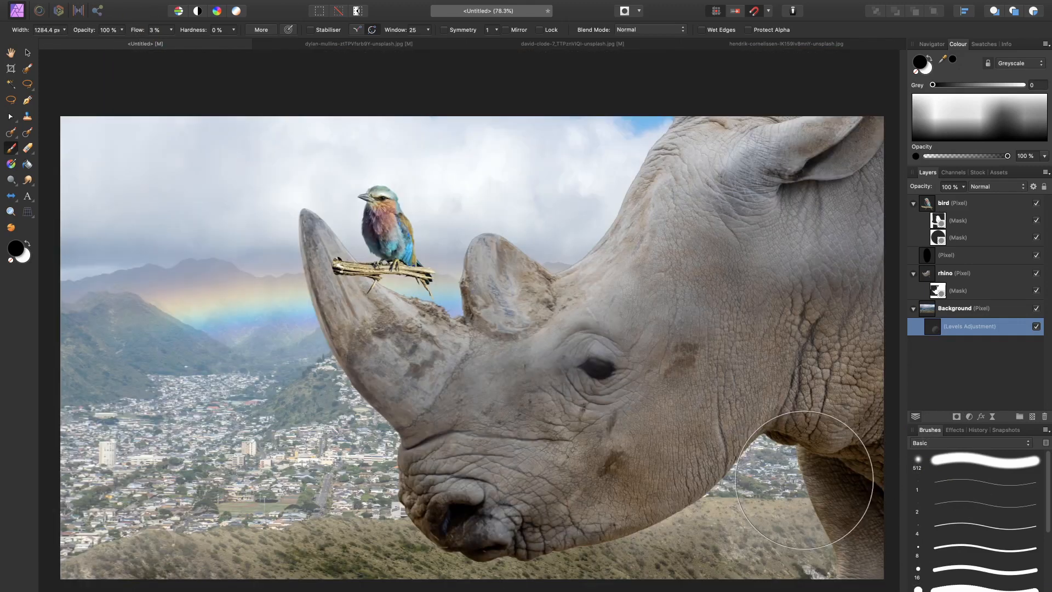
key(space)
mouse_move(546, 374)
mouse_down()
mouse_move(509, 279)
mouse_move(492, 270)
mouse_up()
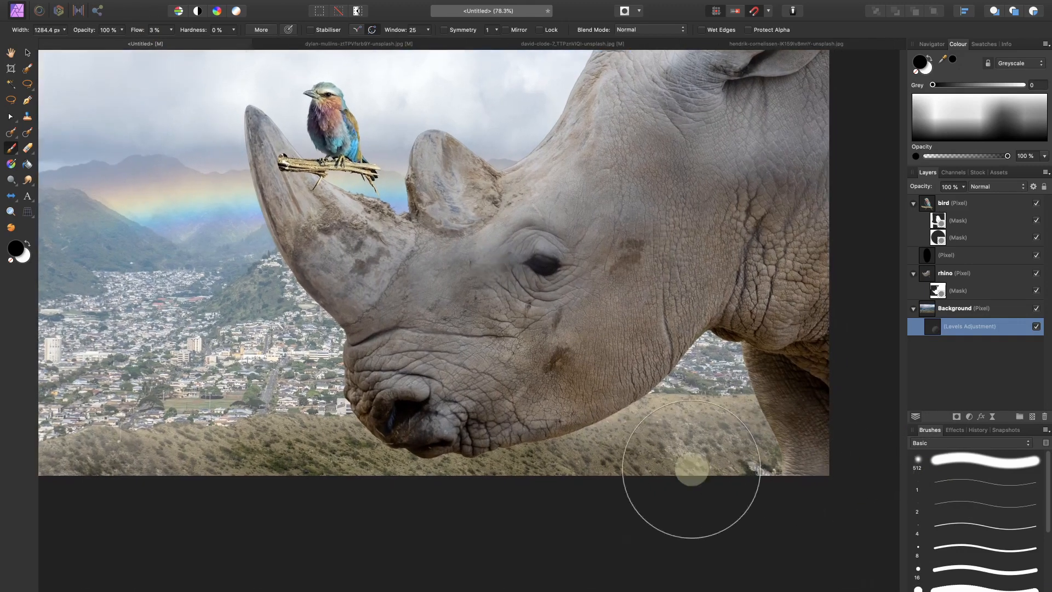
key(space)
drag(705, 527, 756, 485)
mouse_move(787, 488)
mouse_down()
mouse_move(416, 490)
mouse_move(86, 539)
mouse_up()
key(space)
drag(276, 495, 441, 467)
mouse_move(262, 458)
mouse_down()
mouse_move(358, 448)
mouse_move(465, 452)
mouse_move(451, 469)
mouse_move(390, 474)
mouse_move(552, 461)
mouse_move(743, 475)
mouse_up()
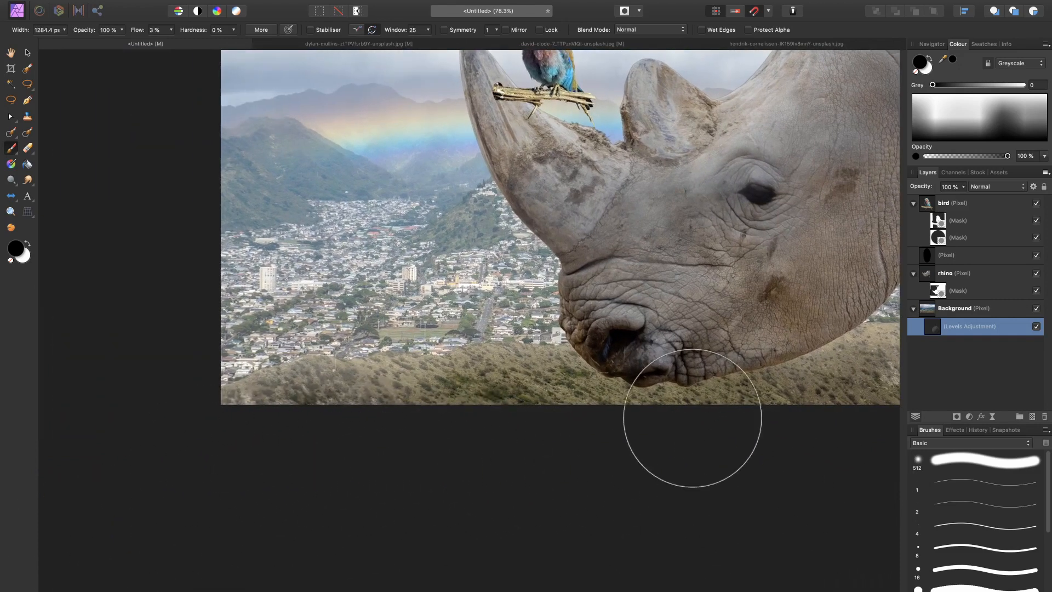
Step: Switch the painting colour to white and toggle the Levels adjustment off and on to compare the background
key(super+0)
key(x)
key(space)
drag(407, 526, 490, 407)
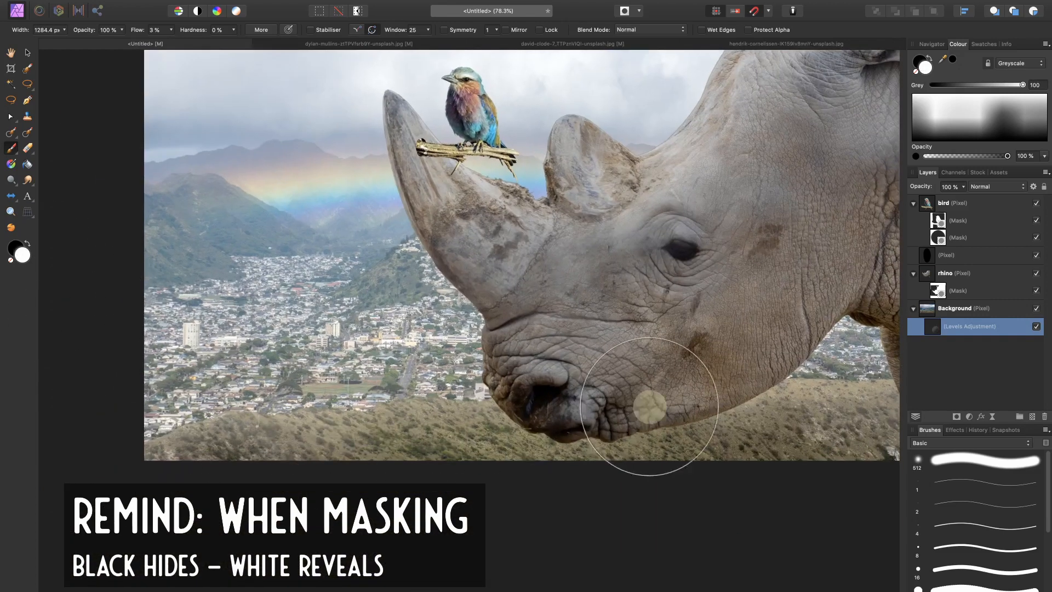
drag(617, 427, 514, 425)
key(x)
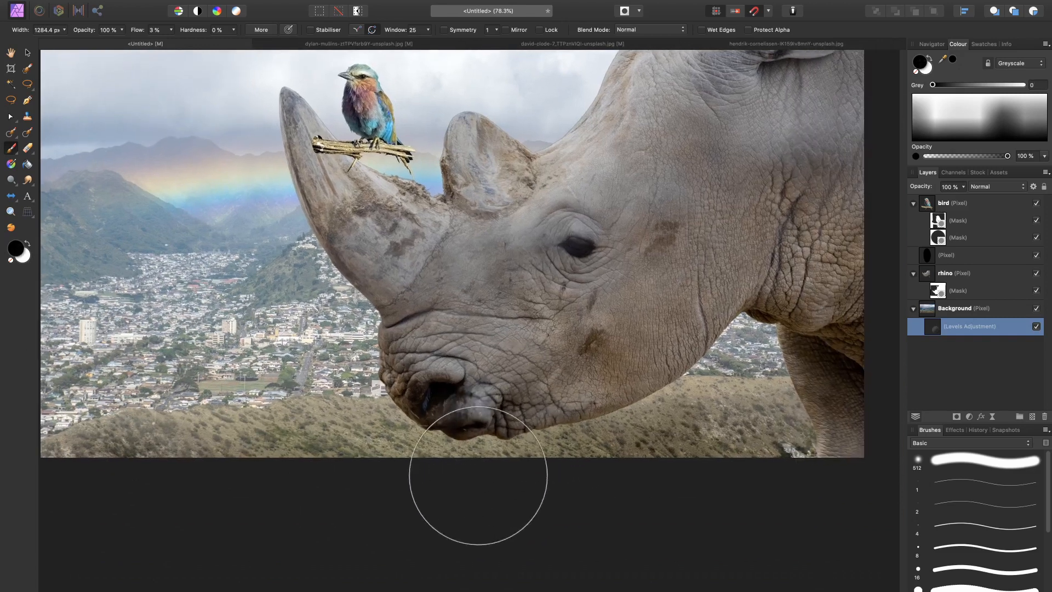
key(x)
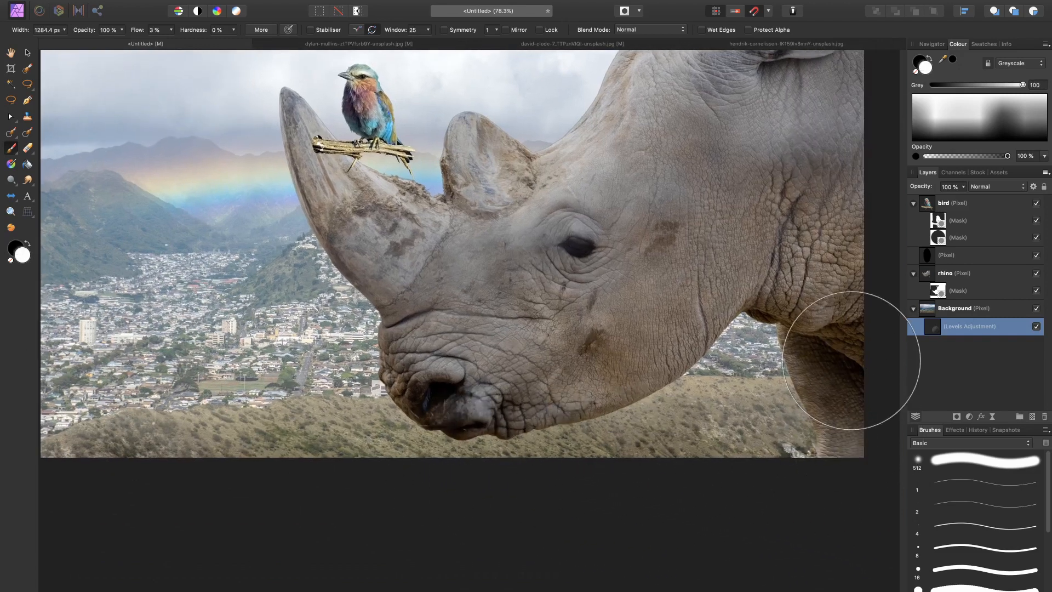
scroll(852, 361, up, 5)
click(1040, 325)
click(1041, 325)
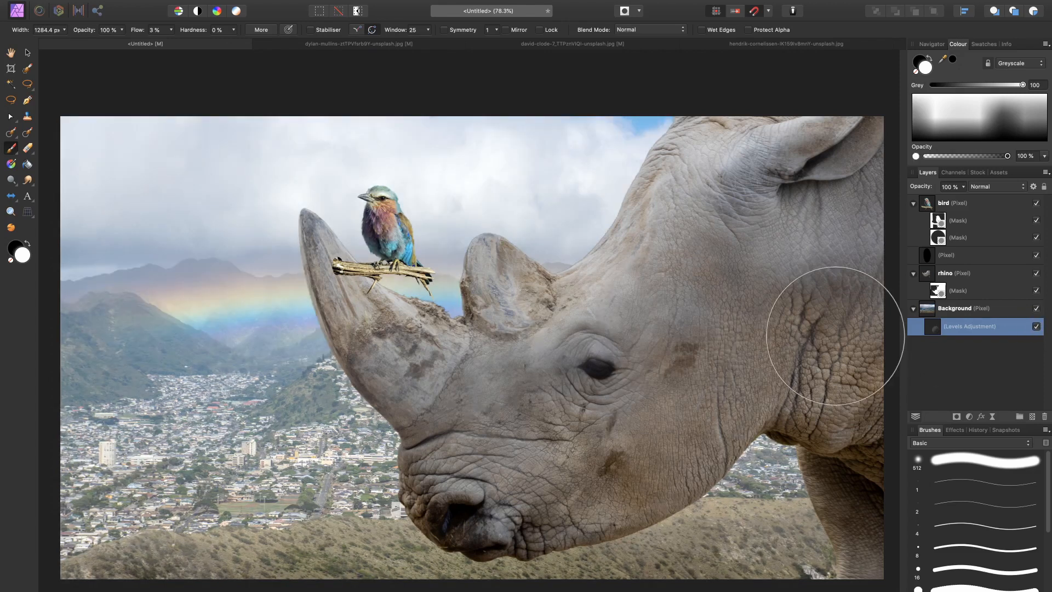
Step: Add a Curves adjustment and nest it inside the rhino layer
click(953, 273)
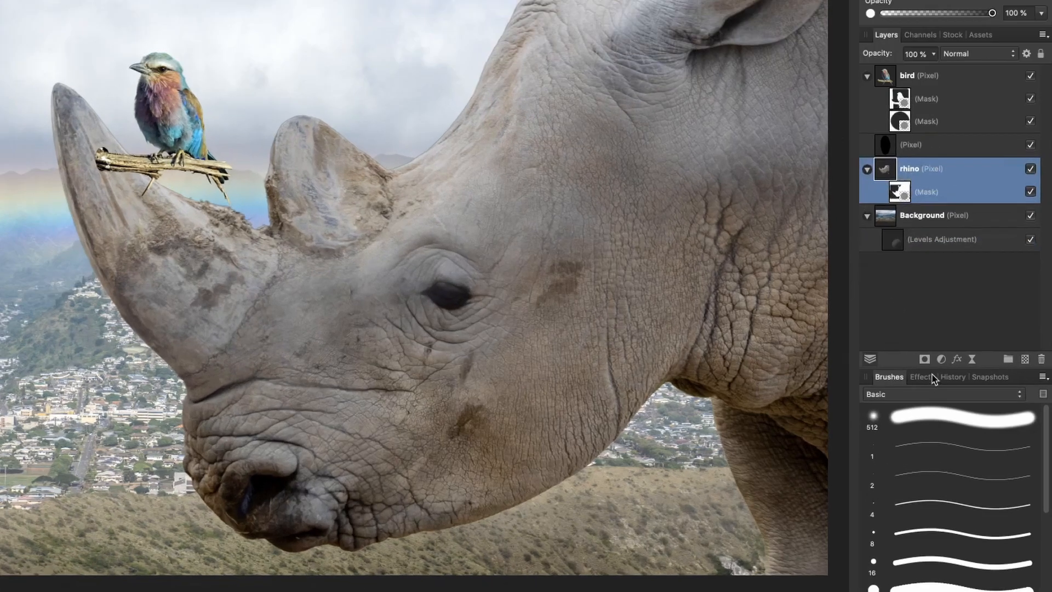
click(968, 415)
click(910, 499)
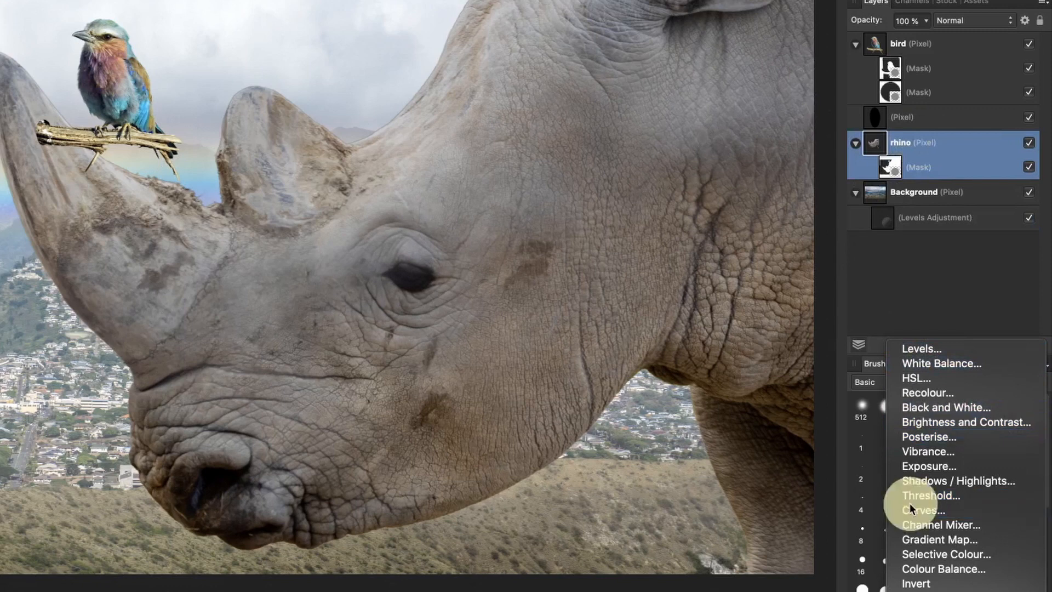
drag(876, 153, 905, 191)
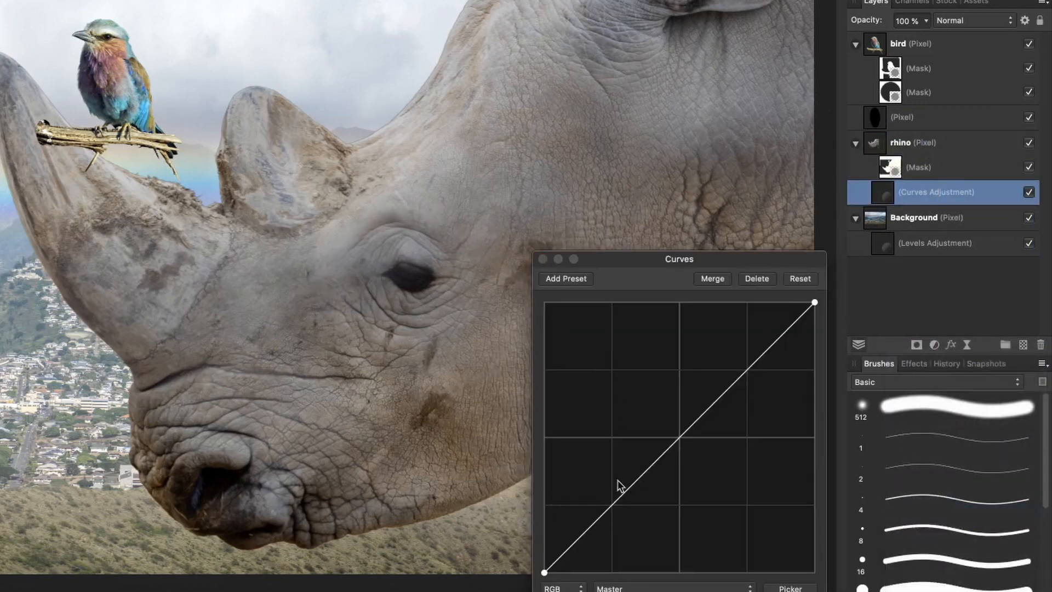
Step: Shape the rhino's curve into an S with an anchored midpoint, a lowered shadow point and a raised highlight point
click(682, 444)
click(681, 437)
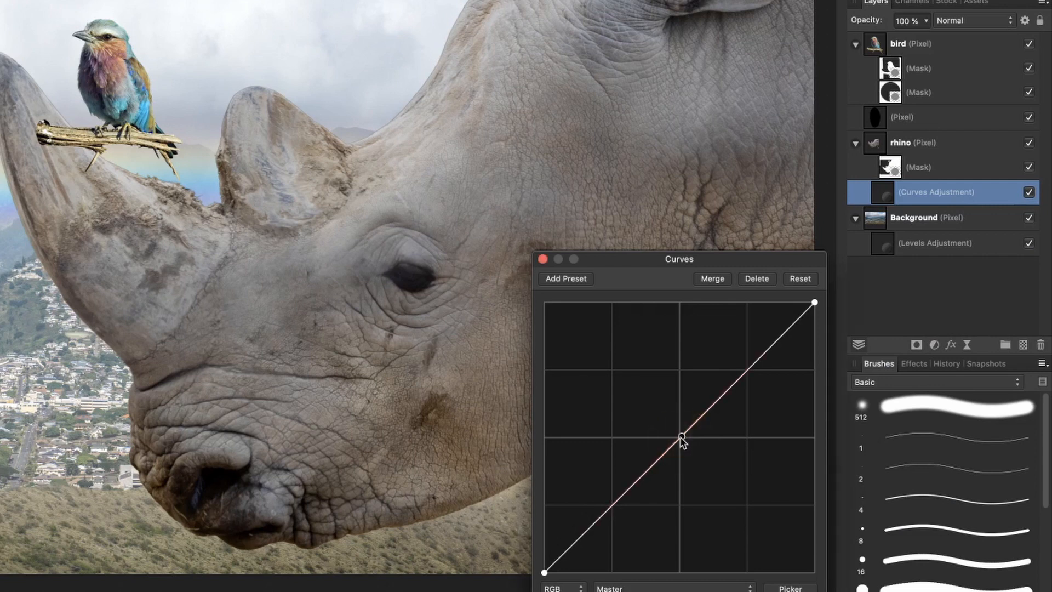
drag(616, 510, 611, 523)
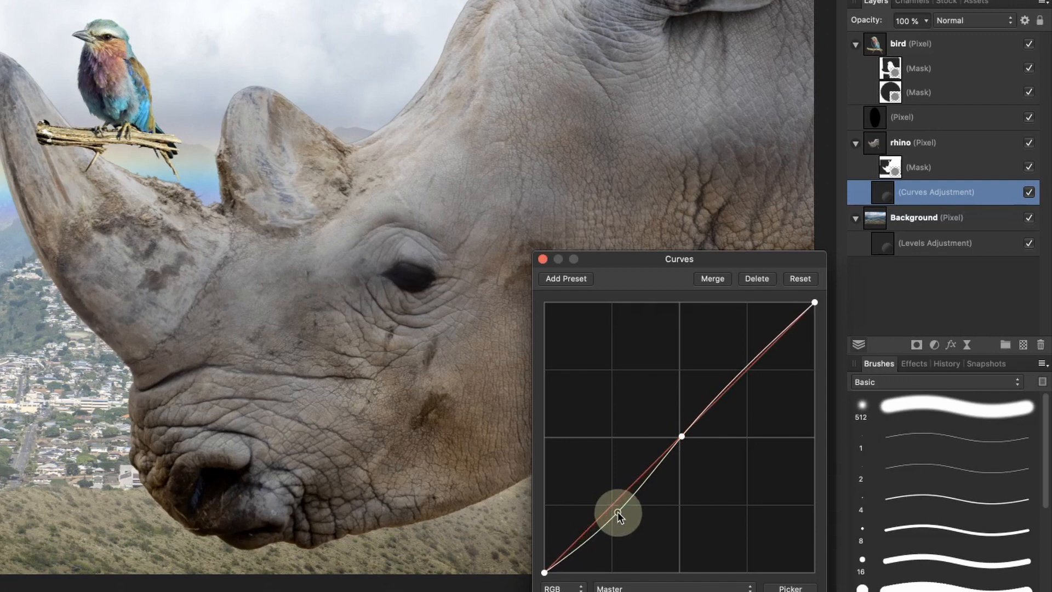
drag(748, 364, 747, 349)
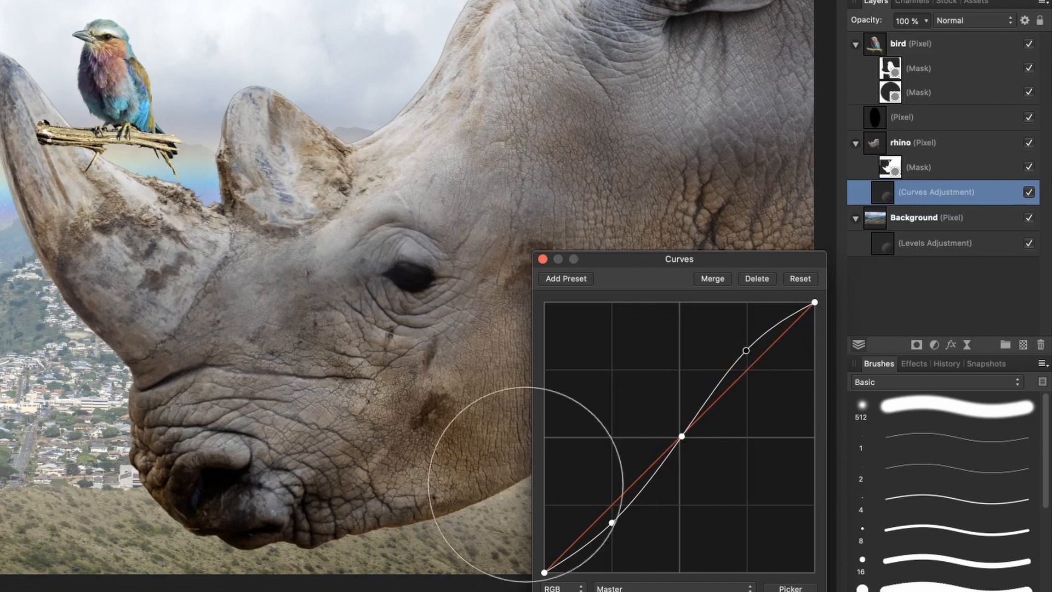
Step: Raise the curve's black end point, bring the shadow point back to the diagonal, nudge the highlight point and close the Curves settings
drag(611, 524, 612, 512)
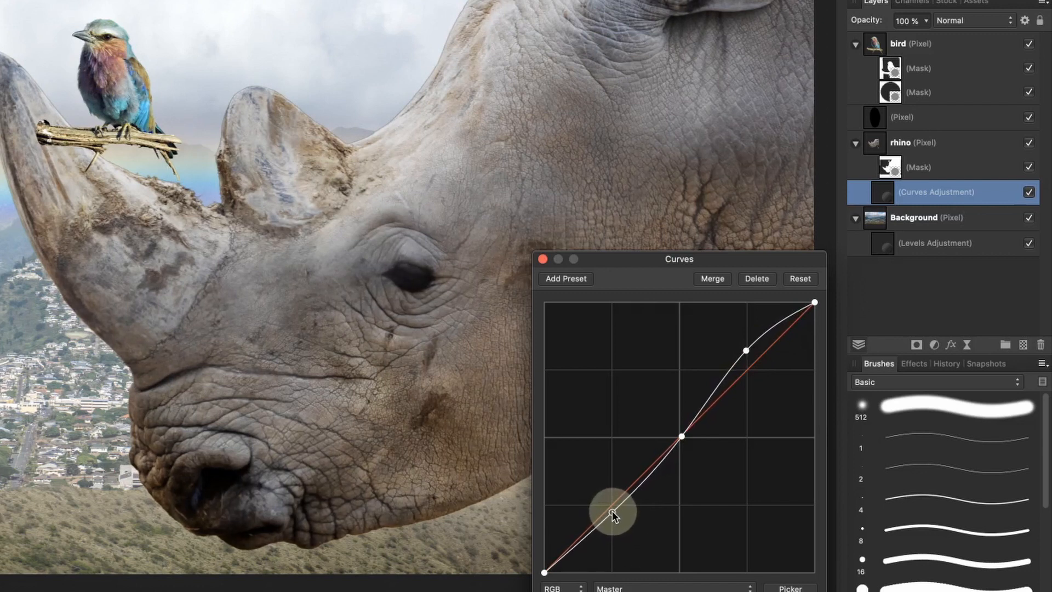
click(544, 574)
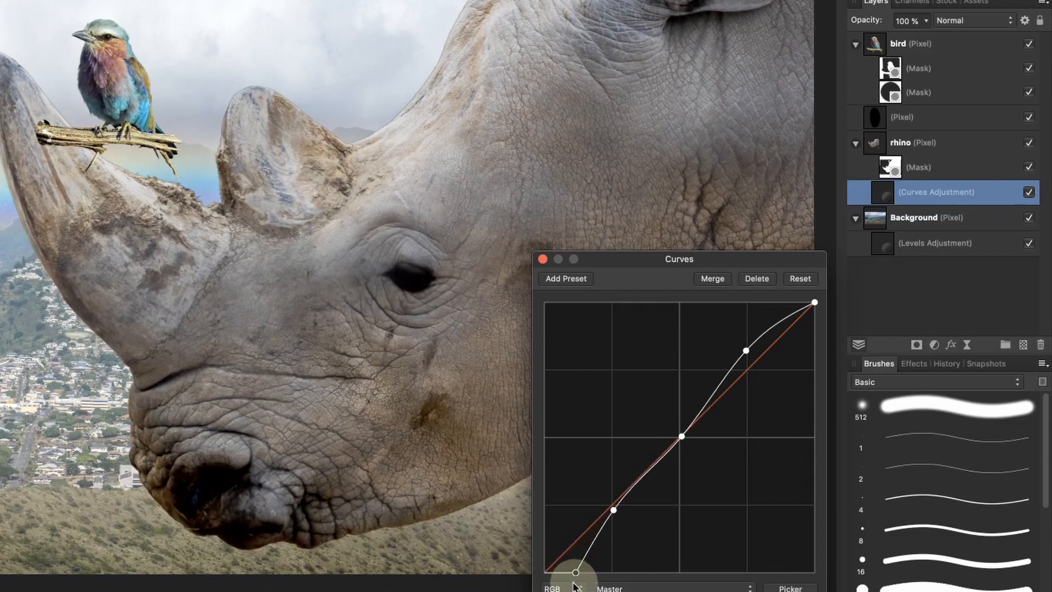
drag(523, 568, 523, 548)
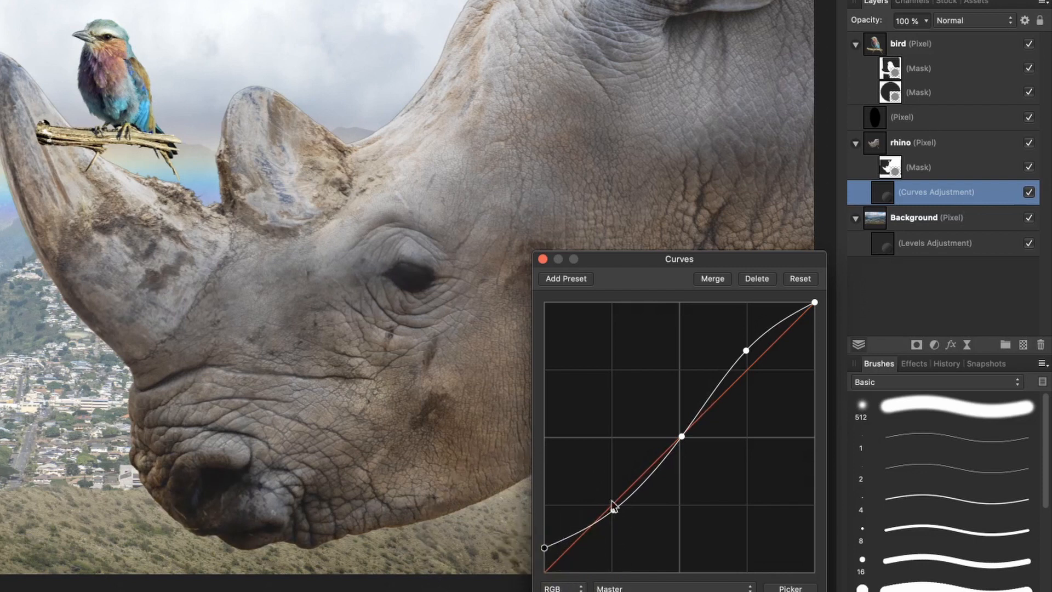
mouse_move(612, 507)
mouse_down()
mouse_move(620, 516)
mouse_move(616, 504)
mouse_up()
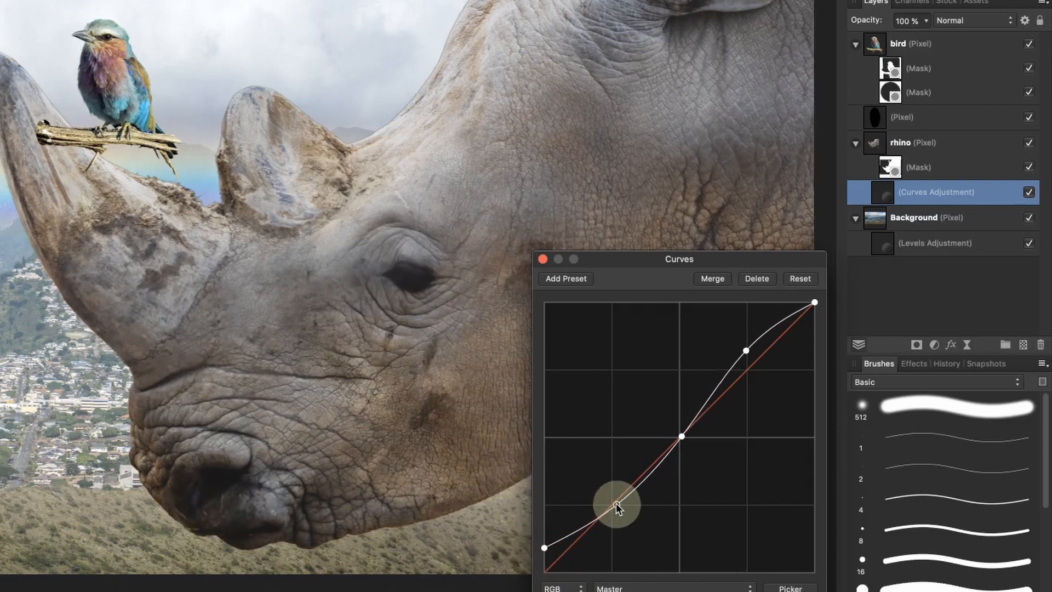
drag(615, 503, 616, 501)
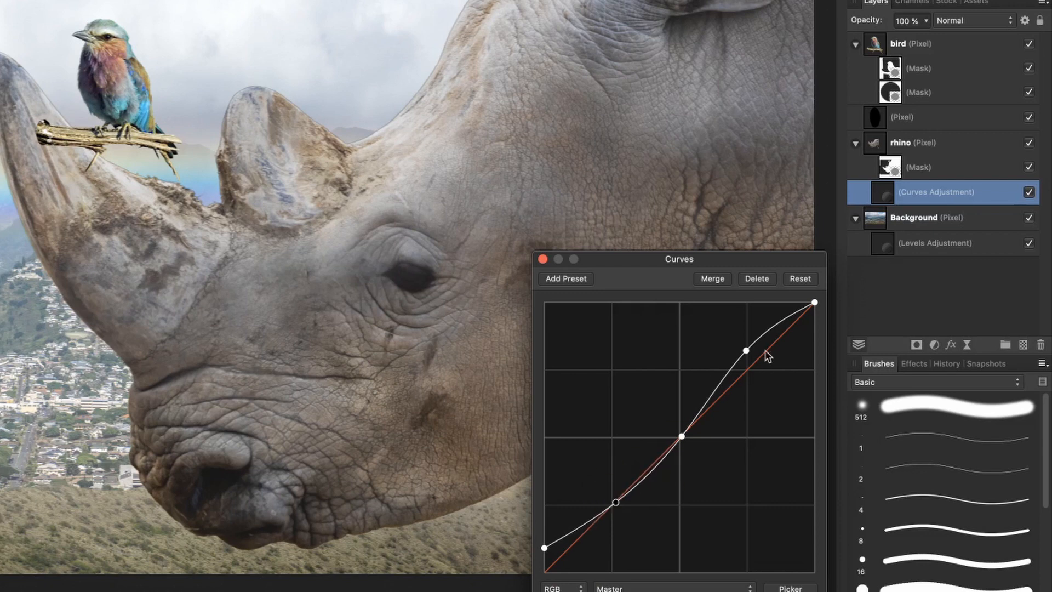
drag(748, 353, 745, 348)
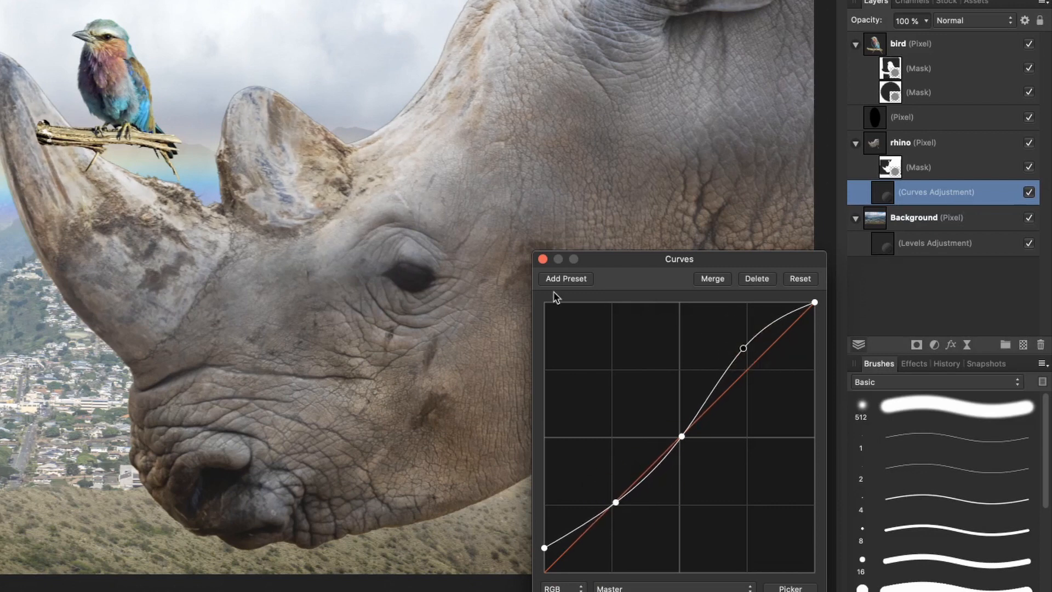
click(542, 258)
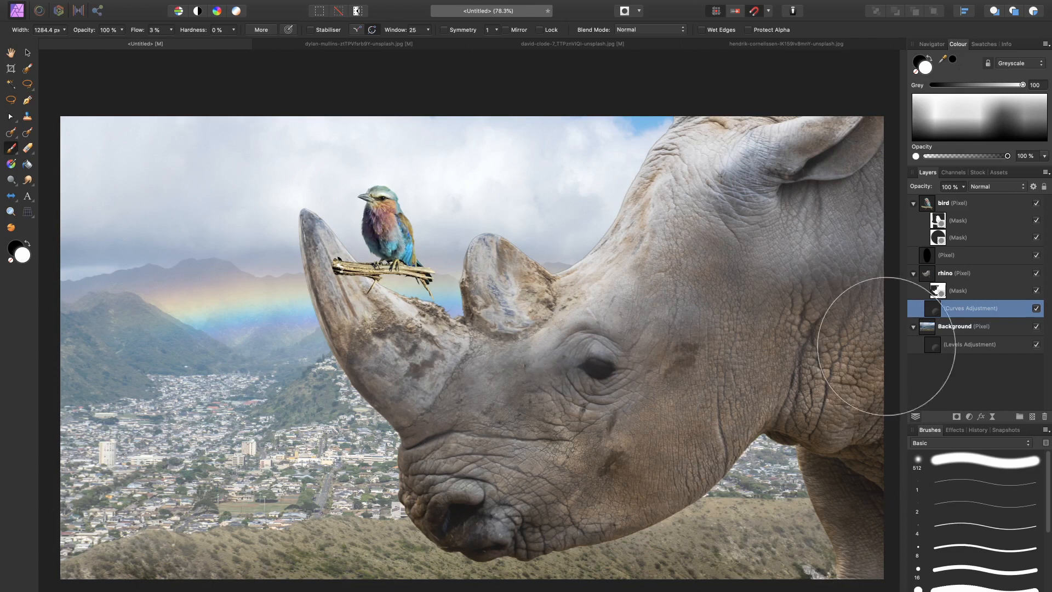
Step: Add a new empty pixel layer above the bird layer
click(973, 204)
click(1033, 416)
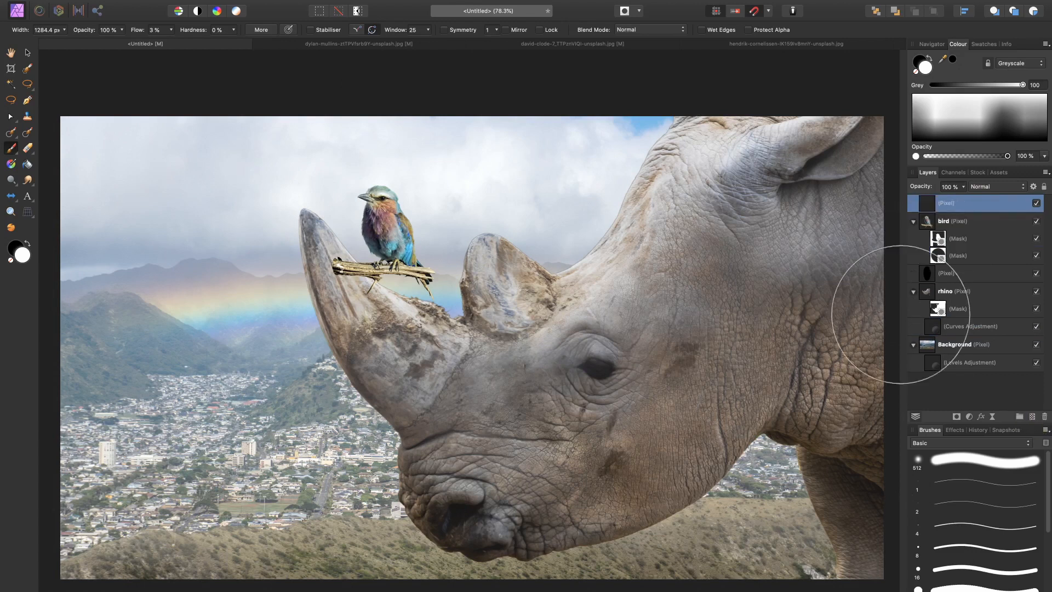
Step: Turn off snapping and draw a vertical linear gradient on the empty layer, from below the canvas up to the rhino's muzzle
key(g)
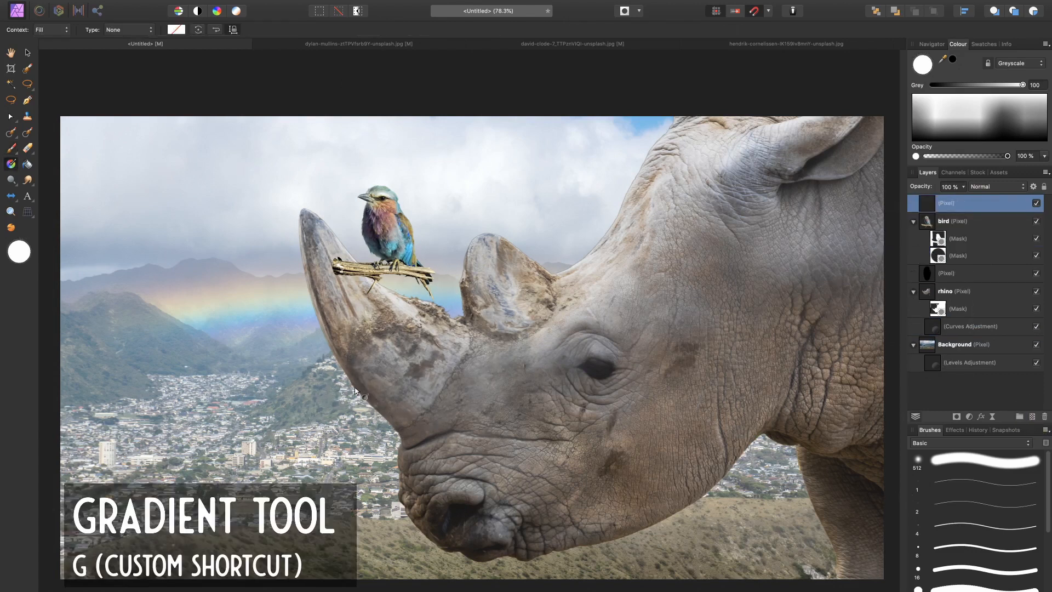
scroll(368, 282, down, 1)
scroll(368, 282, down, 5)
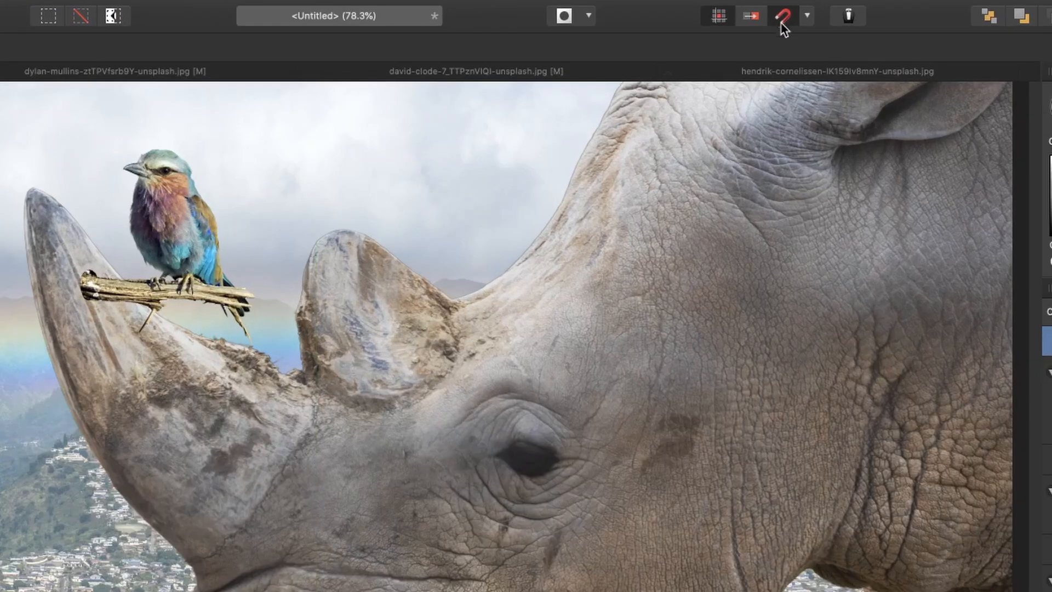
click(783, 17)
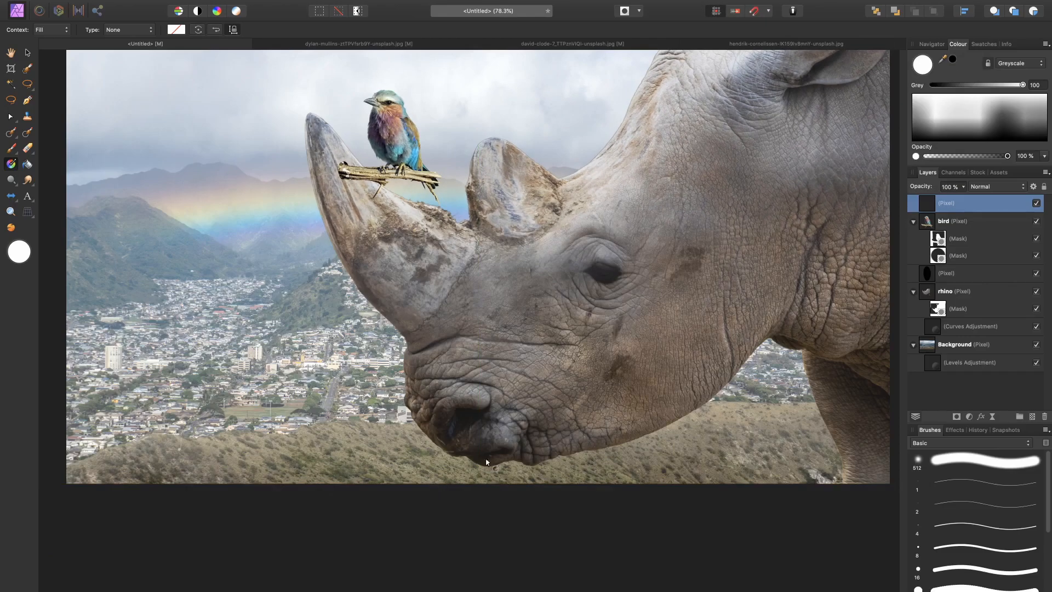
drag(437, 510, 442, 463)
key(super+z)
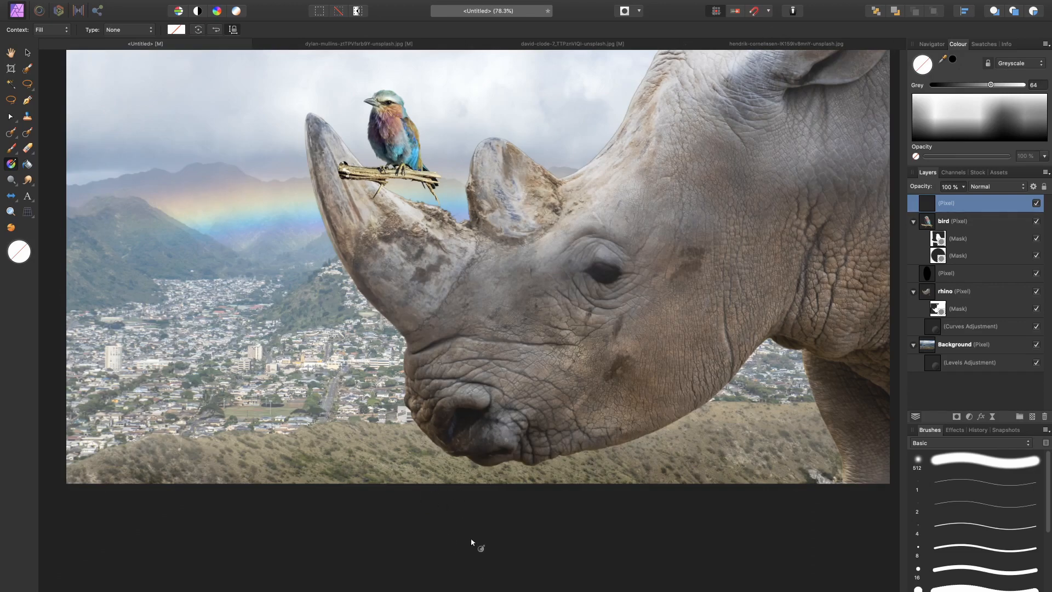
drag(470, 538, 486, 382)
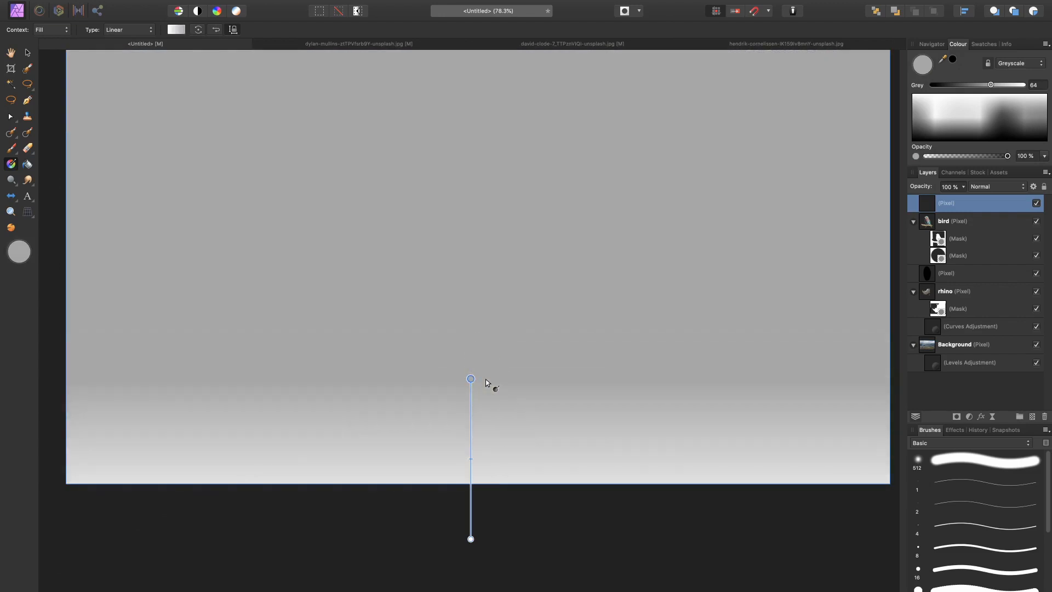
Step: Apply the black-to-transparent gradient preset so the shading darkens only the lower edge of the picture
click(176, 30)
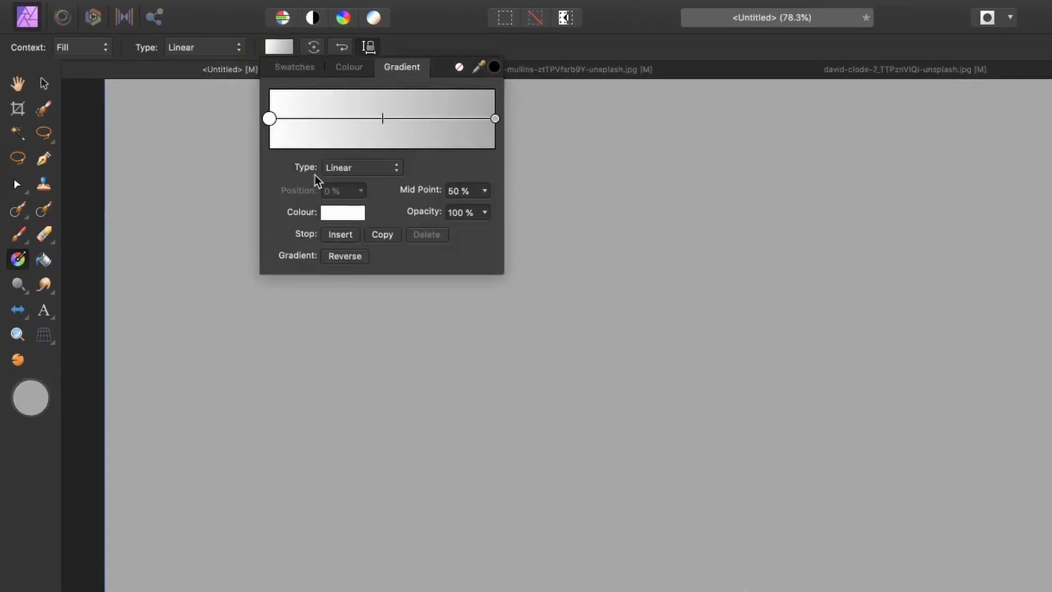
click(295, 67)
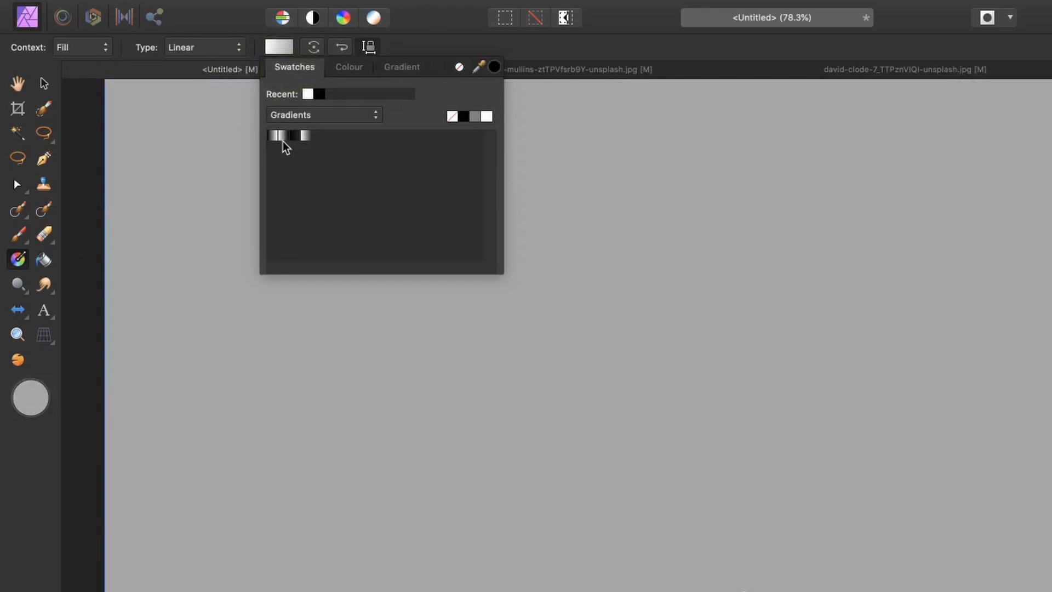
click(284, 139)
click(300, 143)
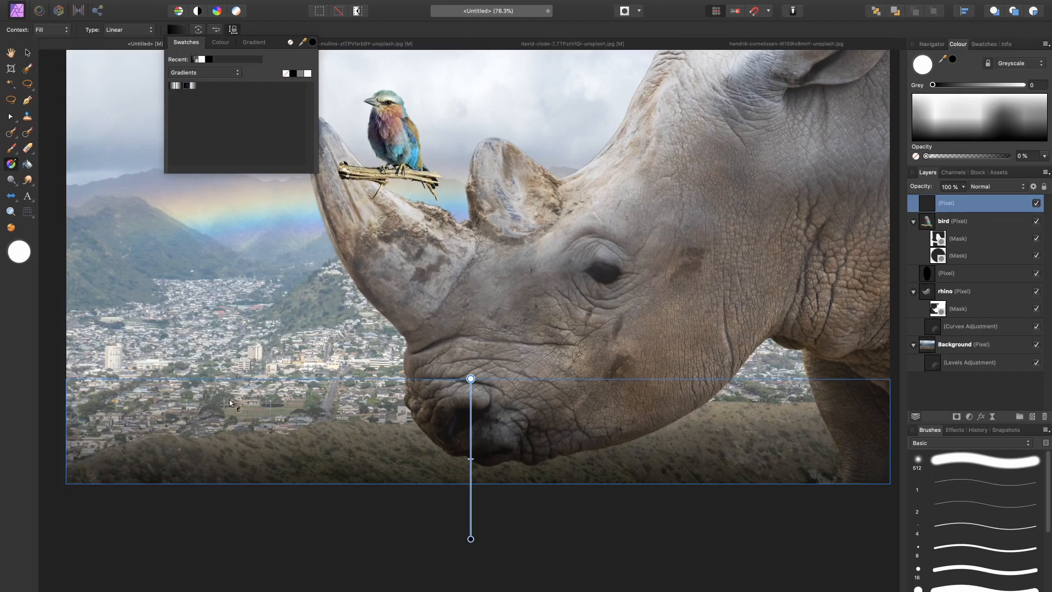
Step: Lengthen the dark gradient by moving its transparent end higher and its black end further below the canvas
drag(470, 379, 471, 334)
drag(470, 539, 470, 556)
click(974, 200)
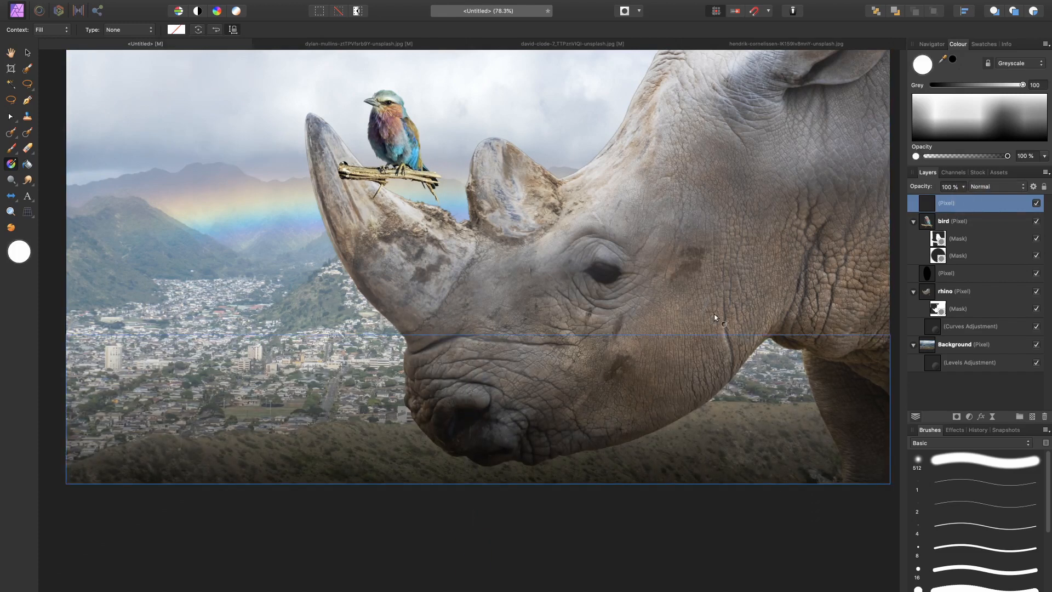
scroll(715, 317, up, 3)
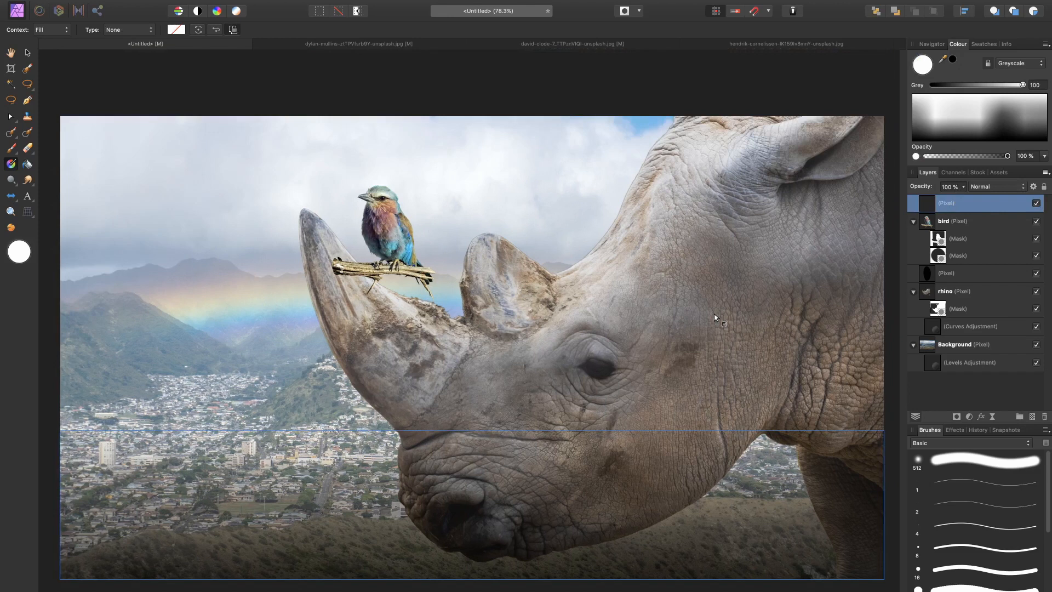
Step: Reduce the gradient layer's height by lowering its top edge slightly, and deselect the layer
key(v)
drag(472, 431, 478, 454)
click(960, 403)
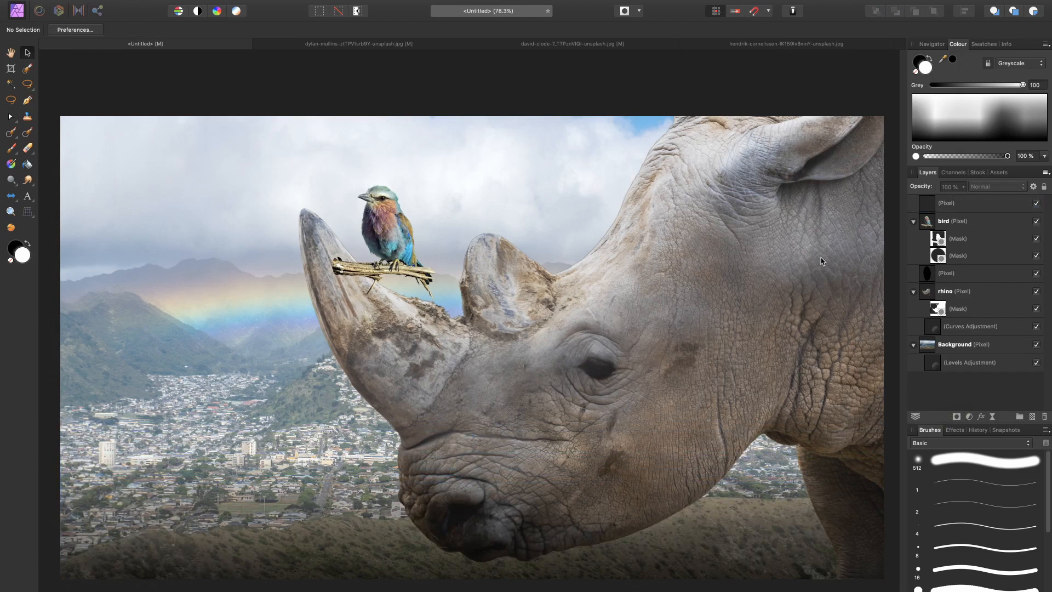
Step: Duplicate the dark gradient layer and try narrowing the copy from its left side
click(956, 202)
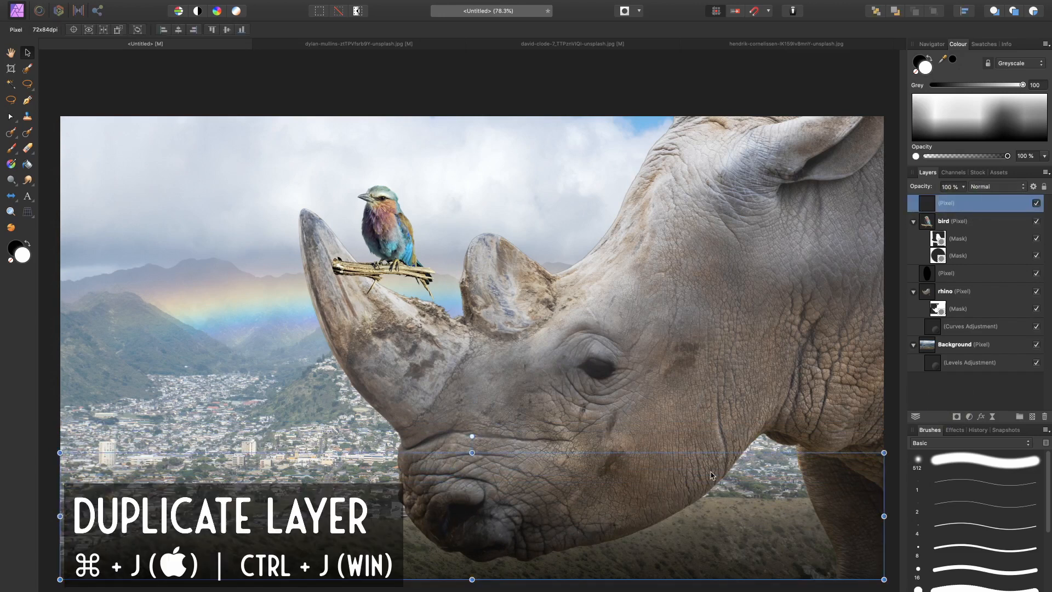
key(super+j)
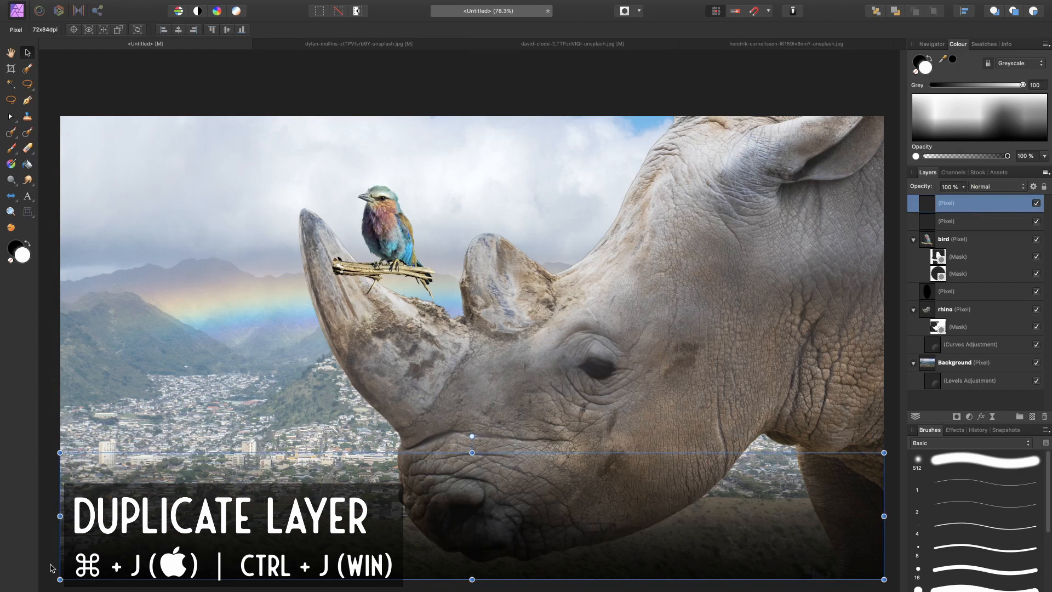
drag(60, 515, 476, 516)
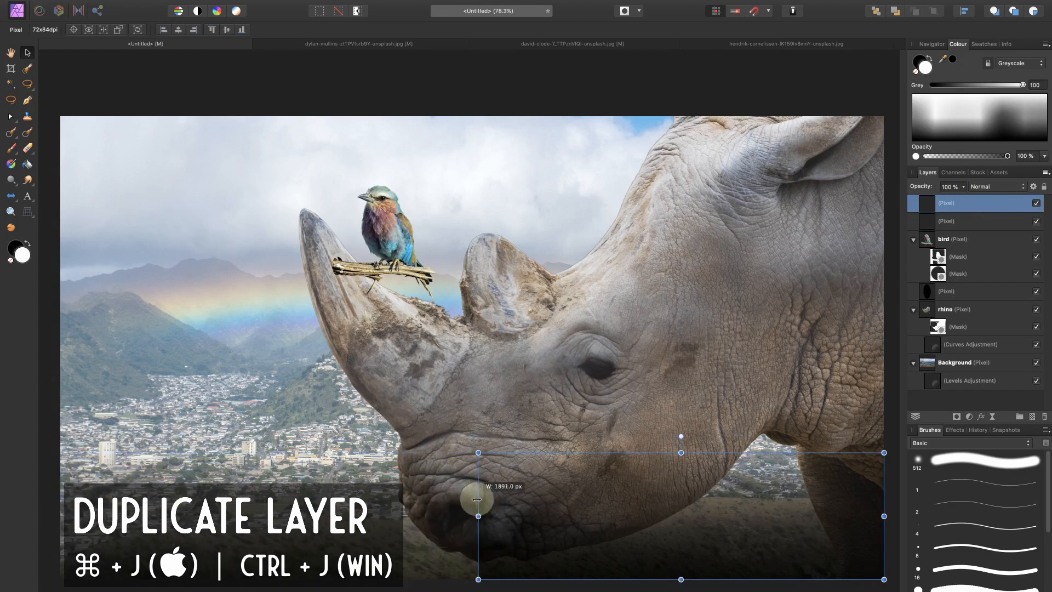
Step: Rotate the gradient copy to a steep diagonal beside the picture's lower right corner and stretch its inner edge across the rhino's face
scroll(717, 437, right, 2)
drag(616, 427, 565, 447)
drag(810, 419, 903, 442)
scroll(349, 344, left, 4)
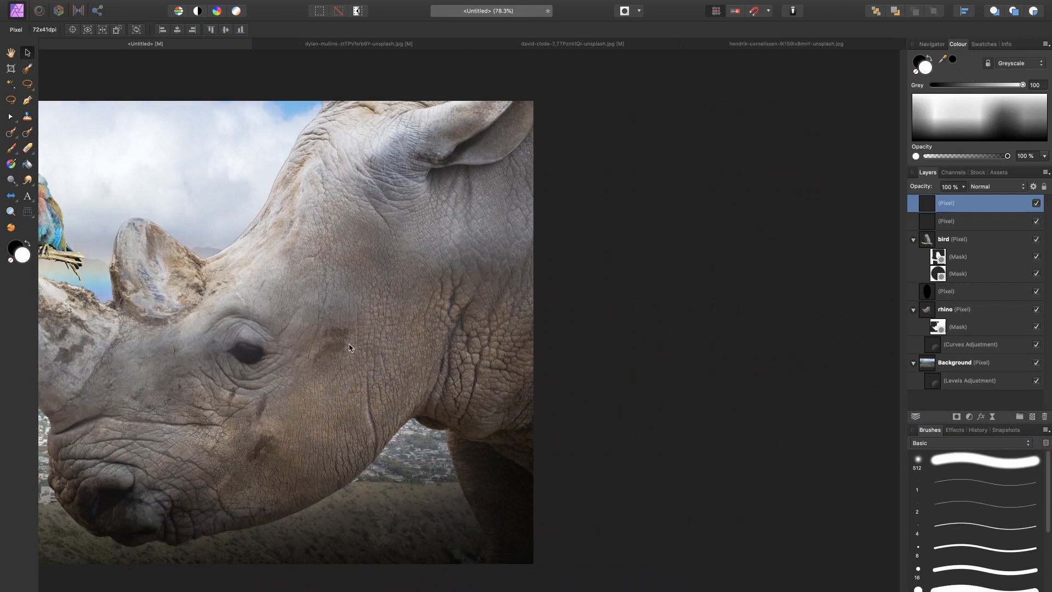
scroll(349, 347, left, 2)
drag(515, 303, 371, 305)
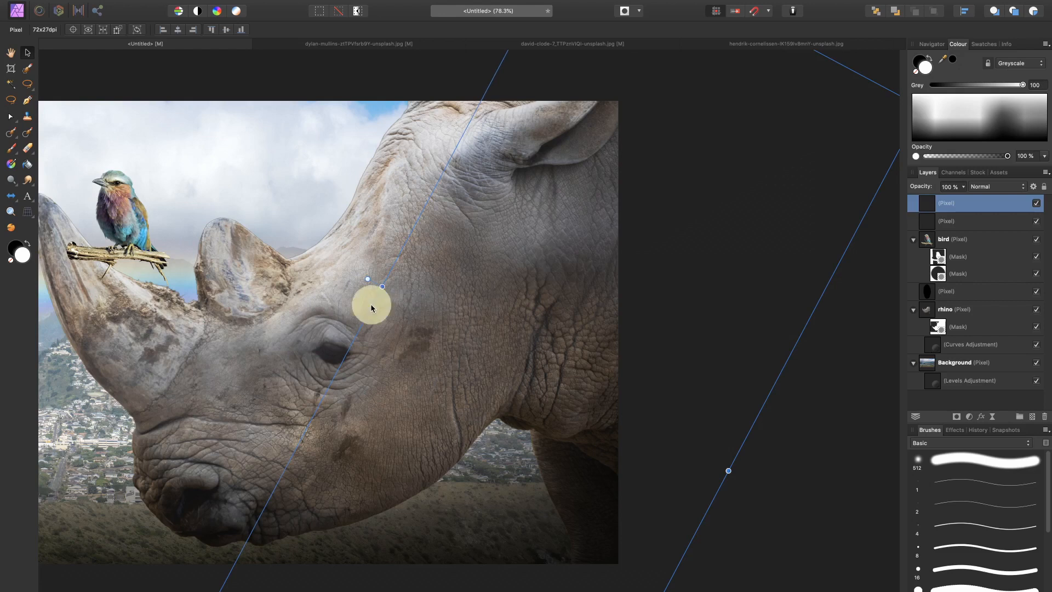
scroll(372, 308, left, 6)
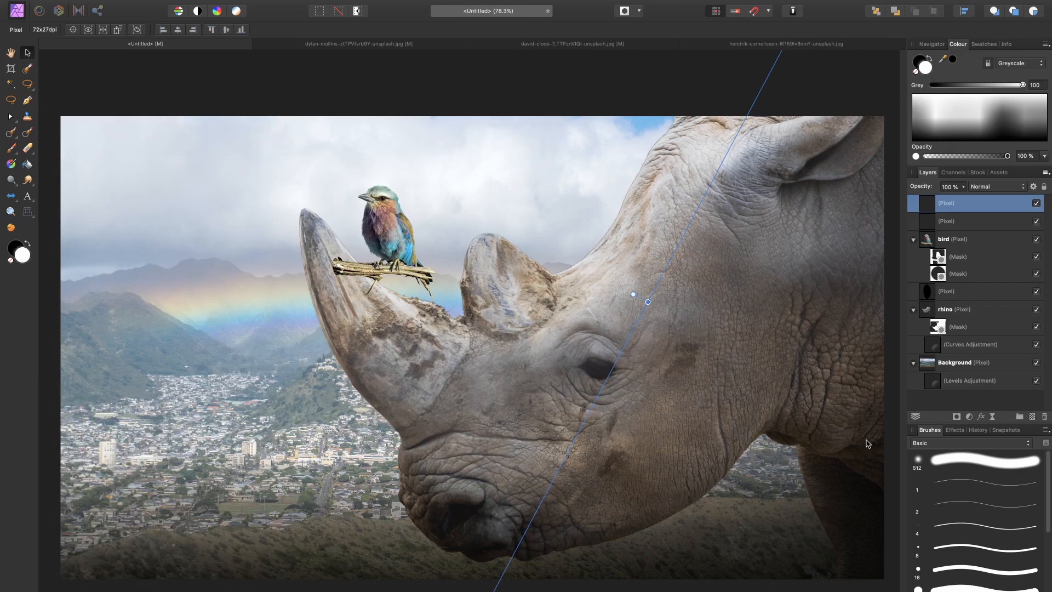
Step: Set the opacity of both gradient layers to 62%
shift+click(965, 219)
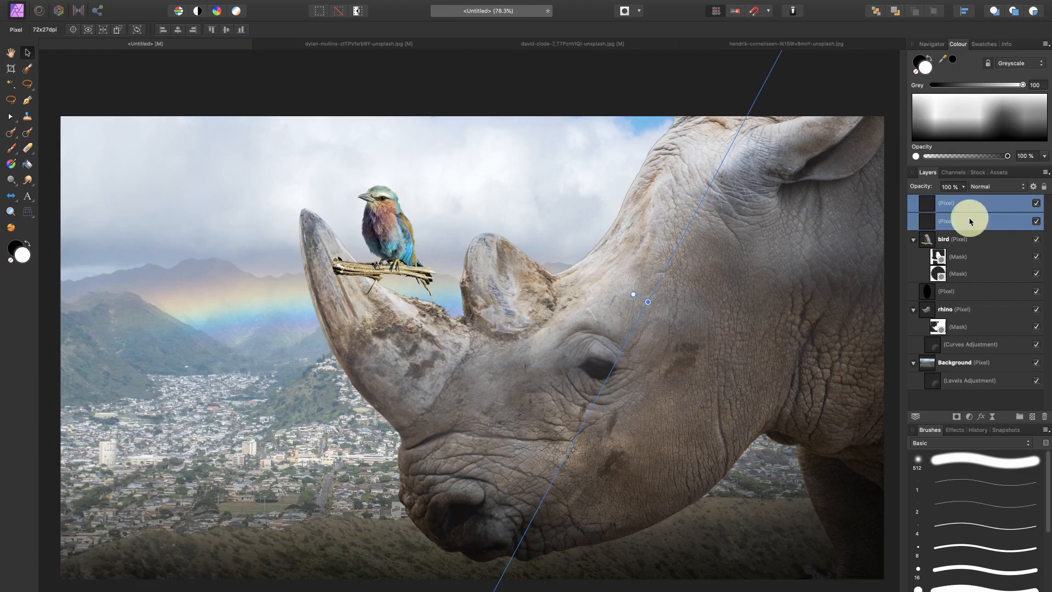
drag(916, 189, 904, 193)
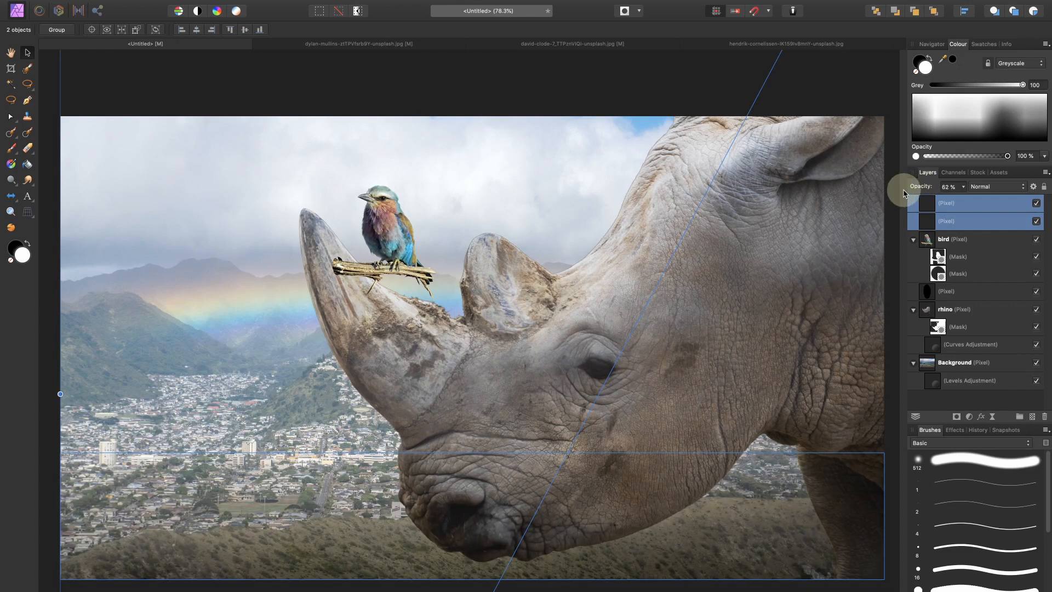
Step: Group the two gradient layers and name the group "overlay"
click(957, 208)
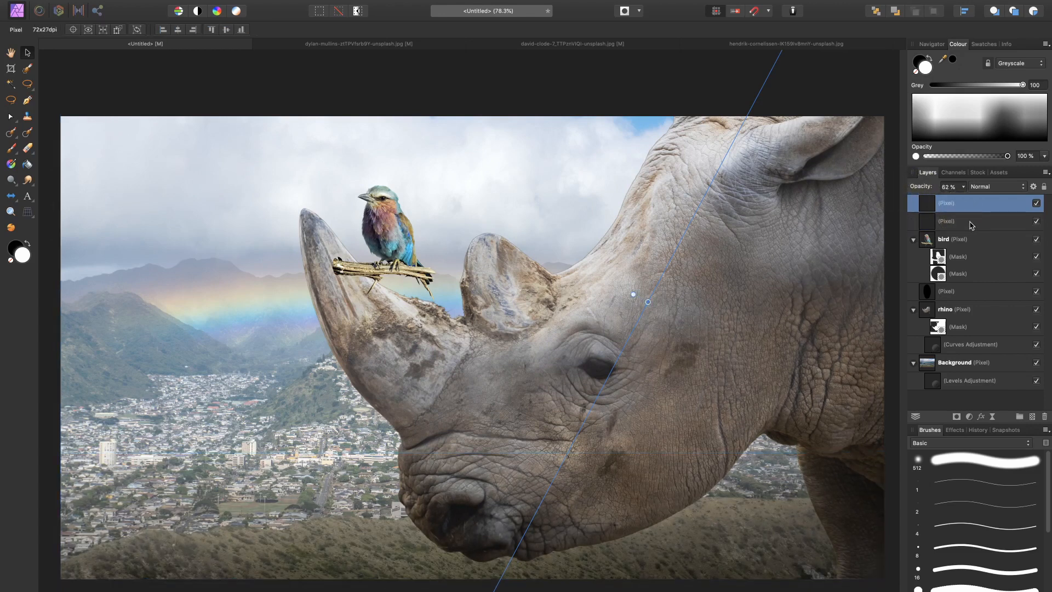
shift+click(970, 222)
key(super+g)
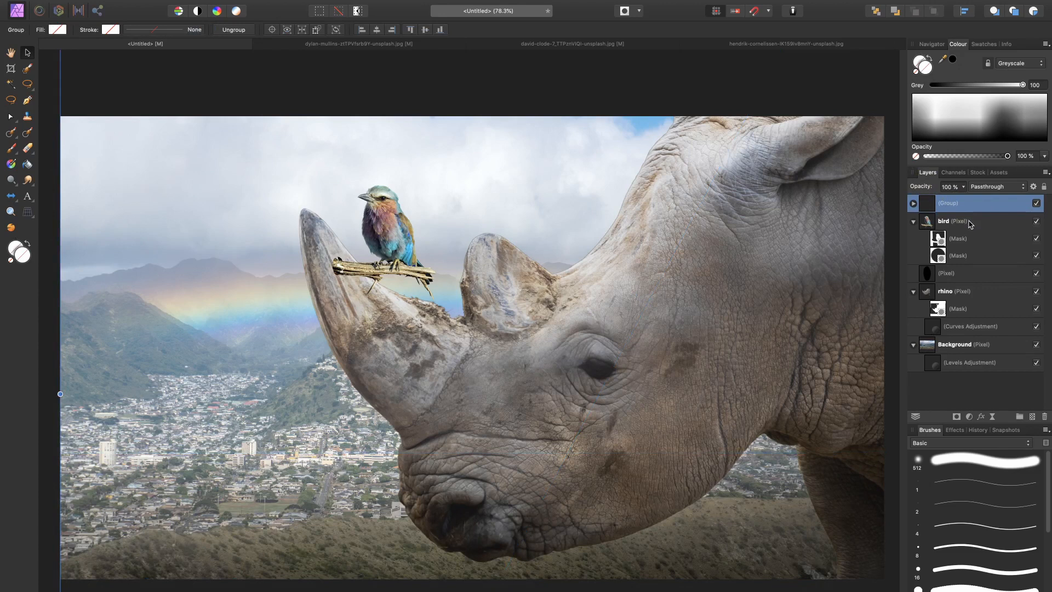
double_click(953, 205)
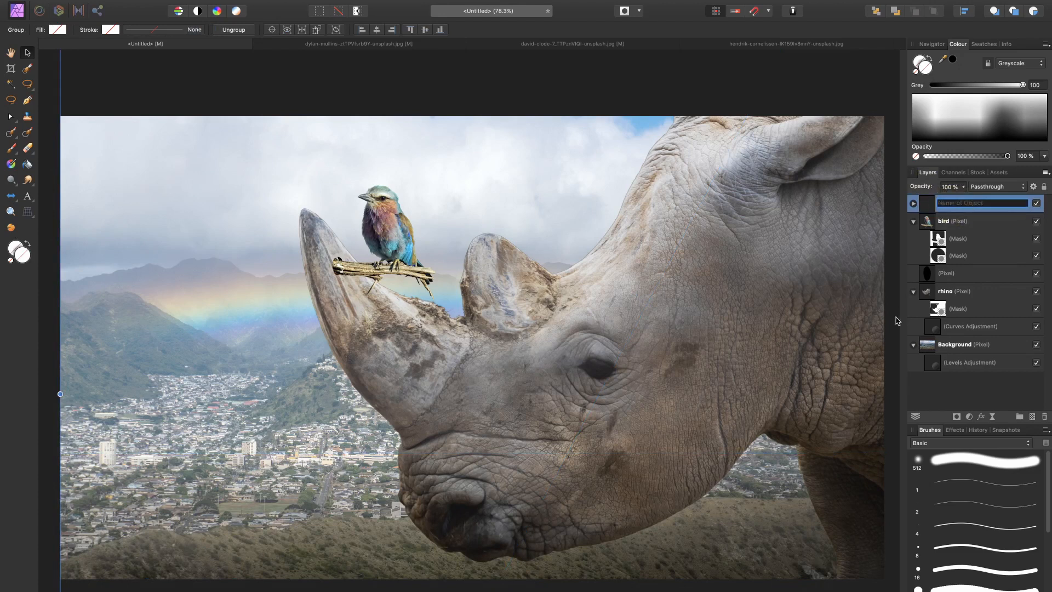
text(ov)
key(Return)
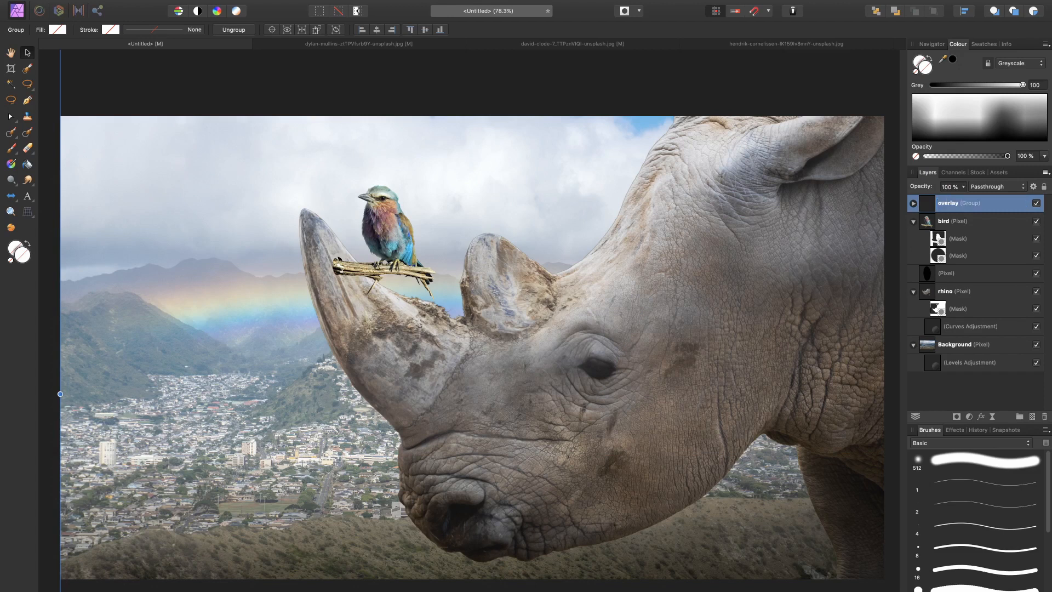
Step: Add a Vibrance adjustment directly above the rhino layer, set its vibrance to 22%, and close the settings
scroll(465, 307, up, 2)
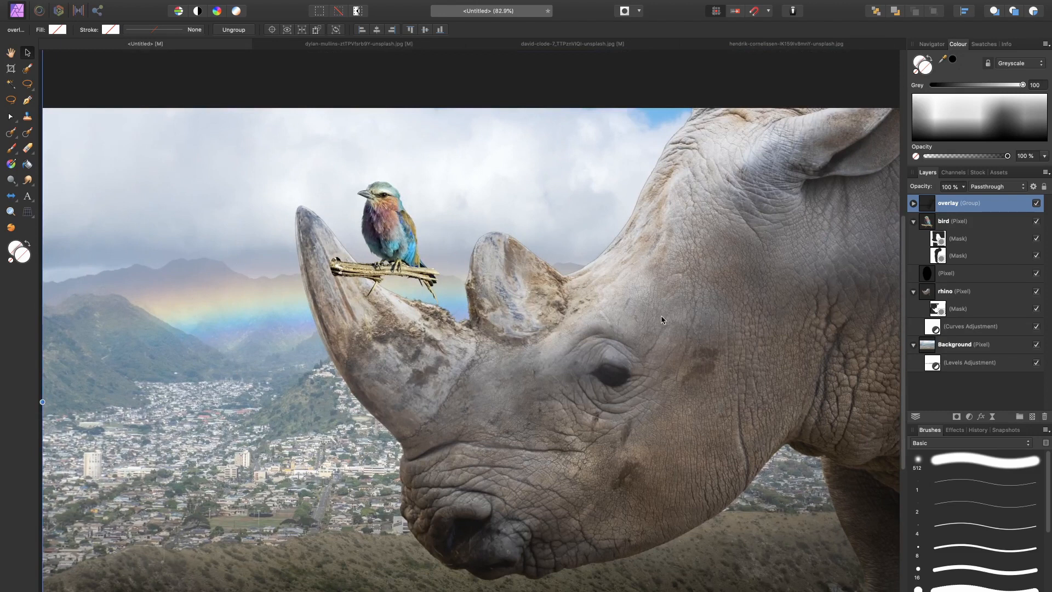
click(968, 298)
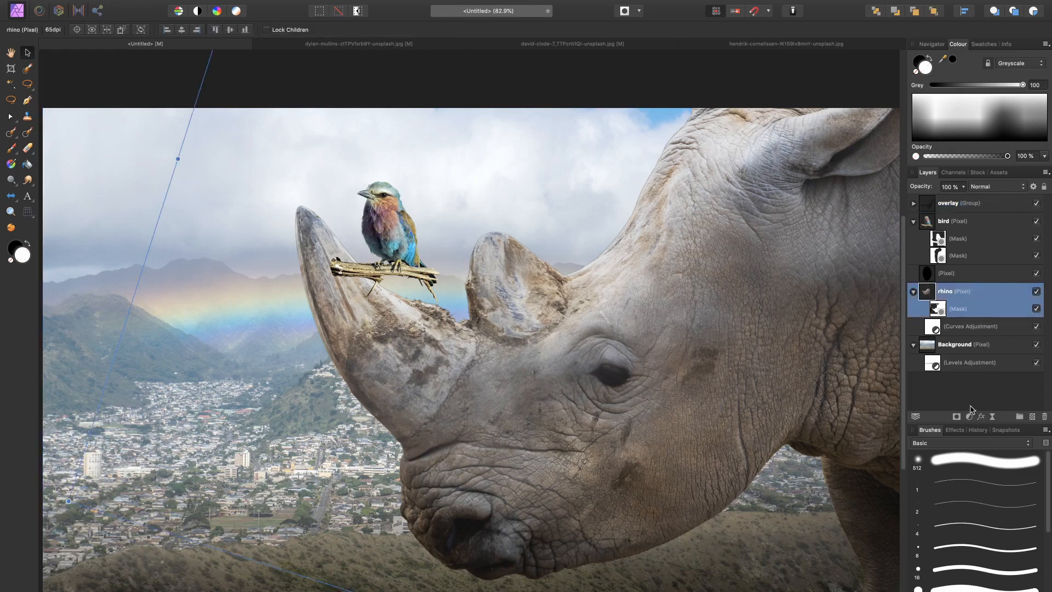
click(969, 417)
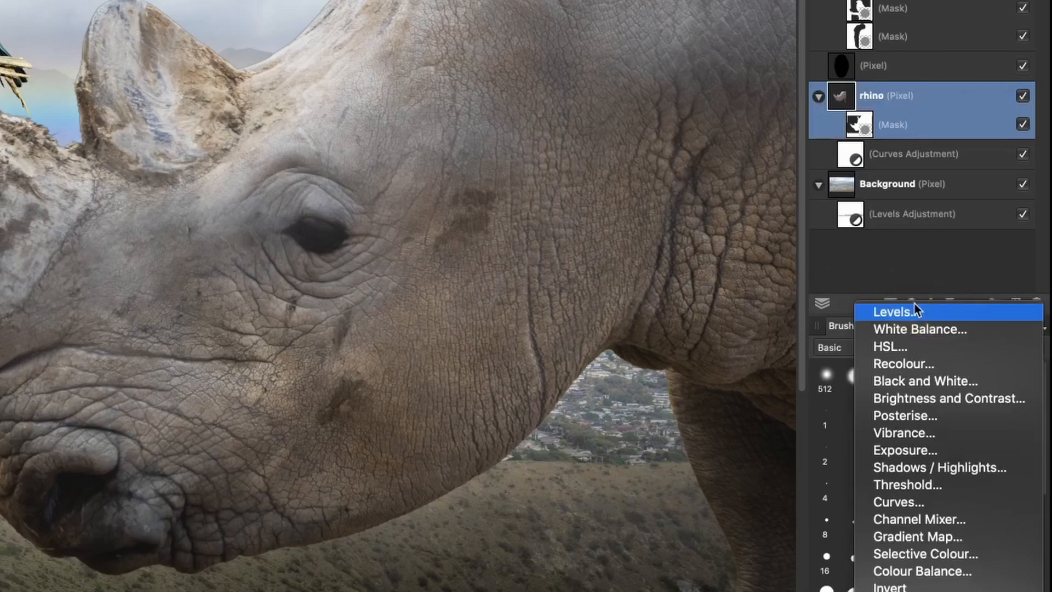
click(905, 439)
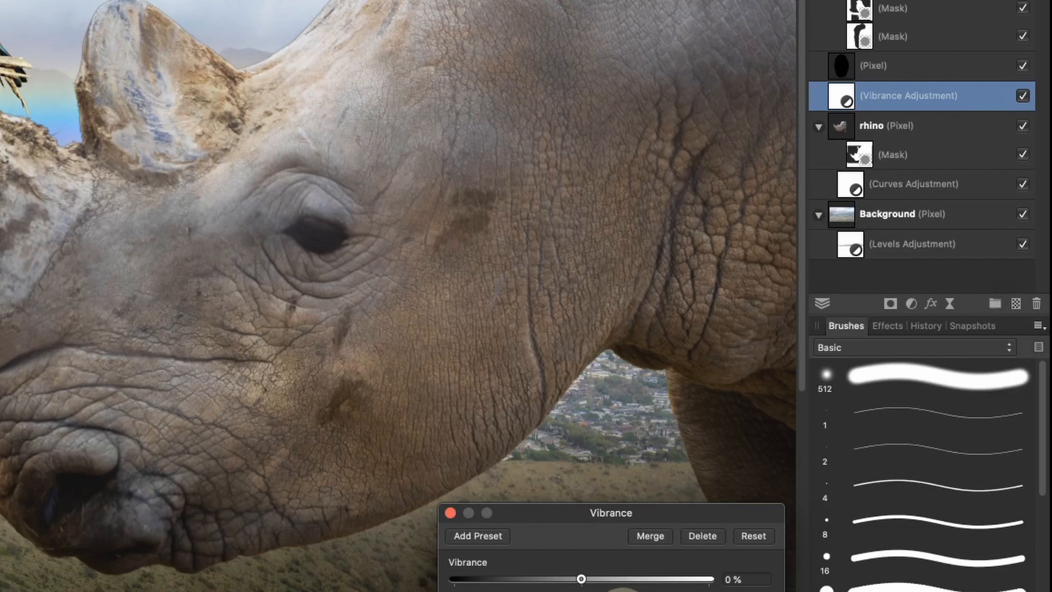
drag(581, 579, 610, 588)
key(super+0)
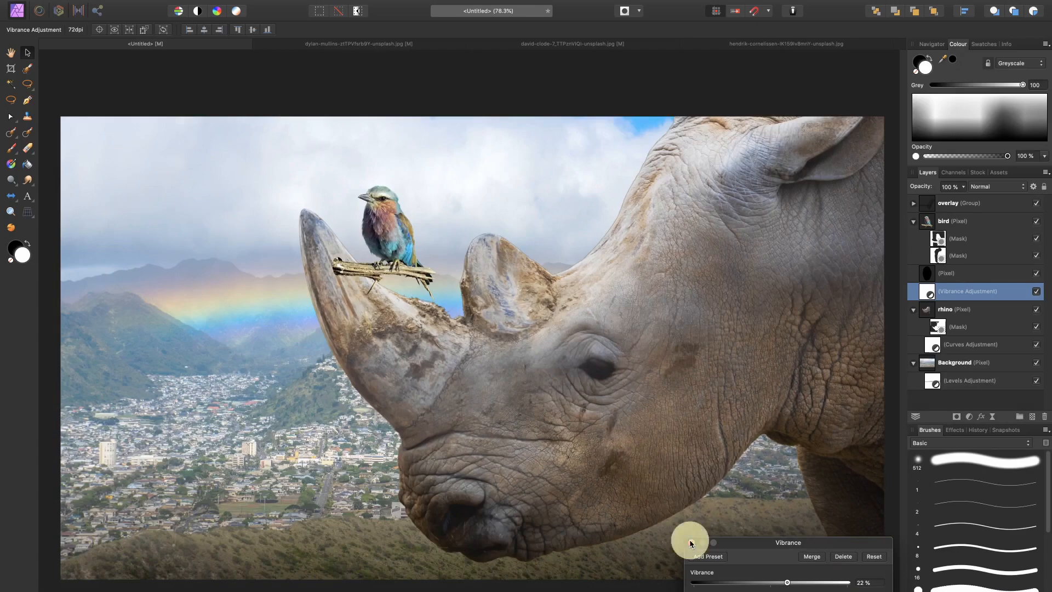
click(450, 512)
click(912, 276)
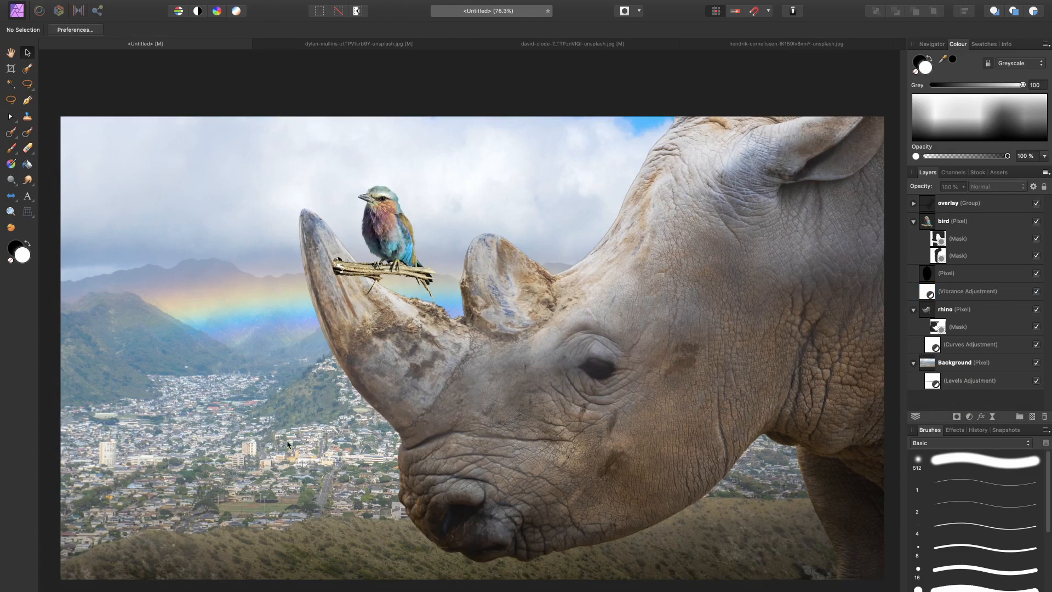
scroll(287, 440, up, 5)
scroll(406, 389, up, 10)
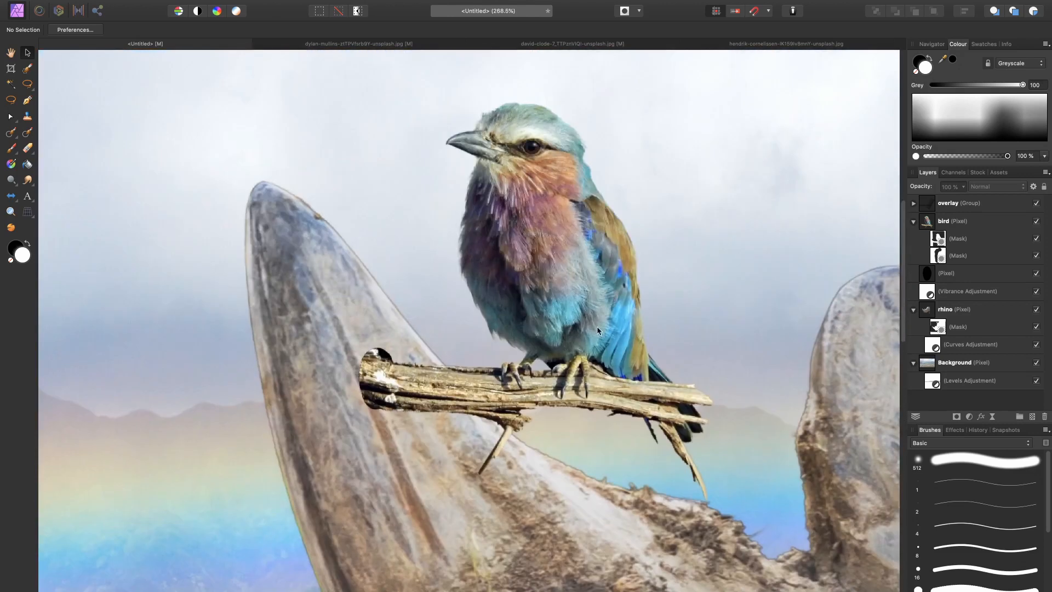
key(super+0)
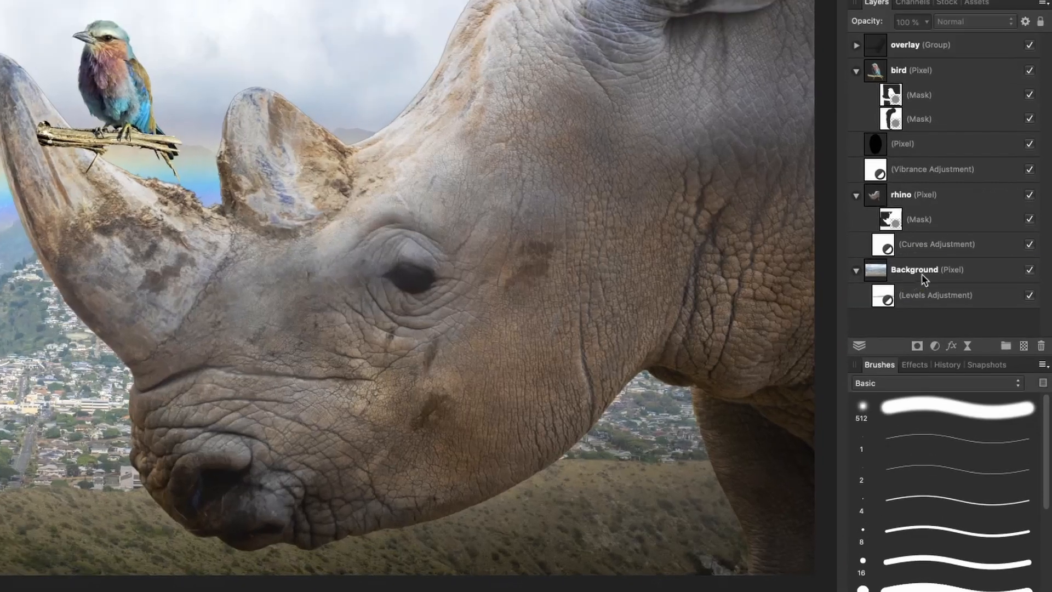
Step: Add a live Depth of Field blur to the Background layer and set its mode to Tilt Shift
click(921, 274)
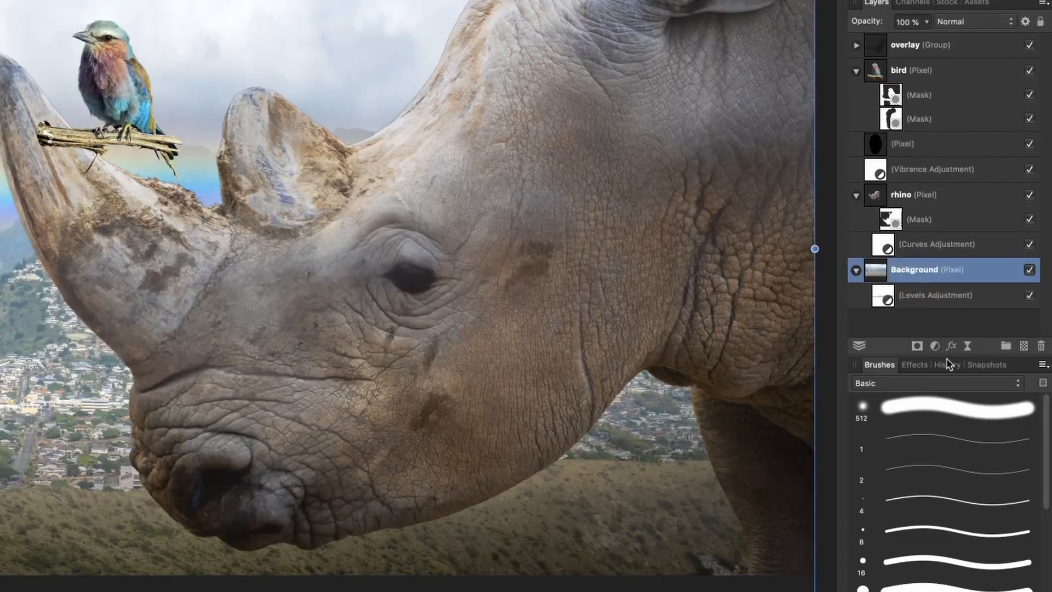
click(969, 345)
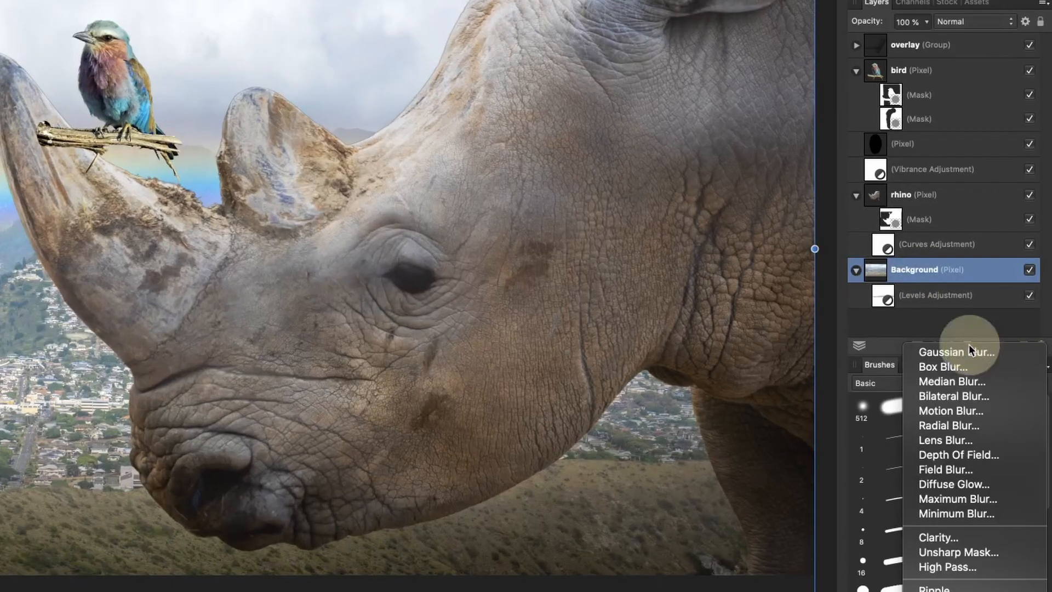
click(948, 454)
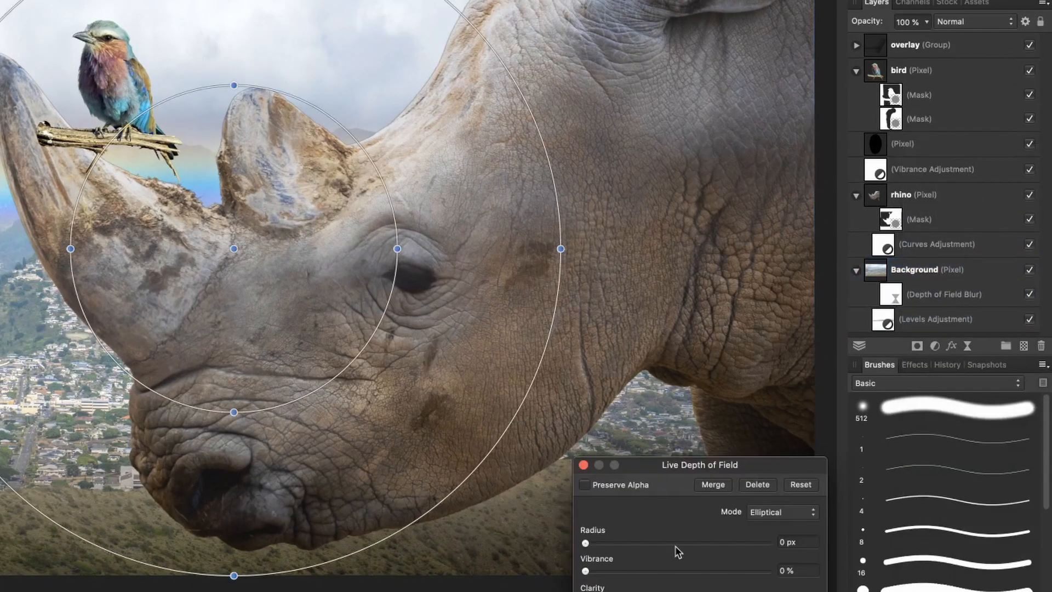
click(763, 513)
click(765, 524)
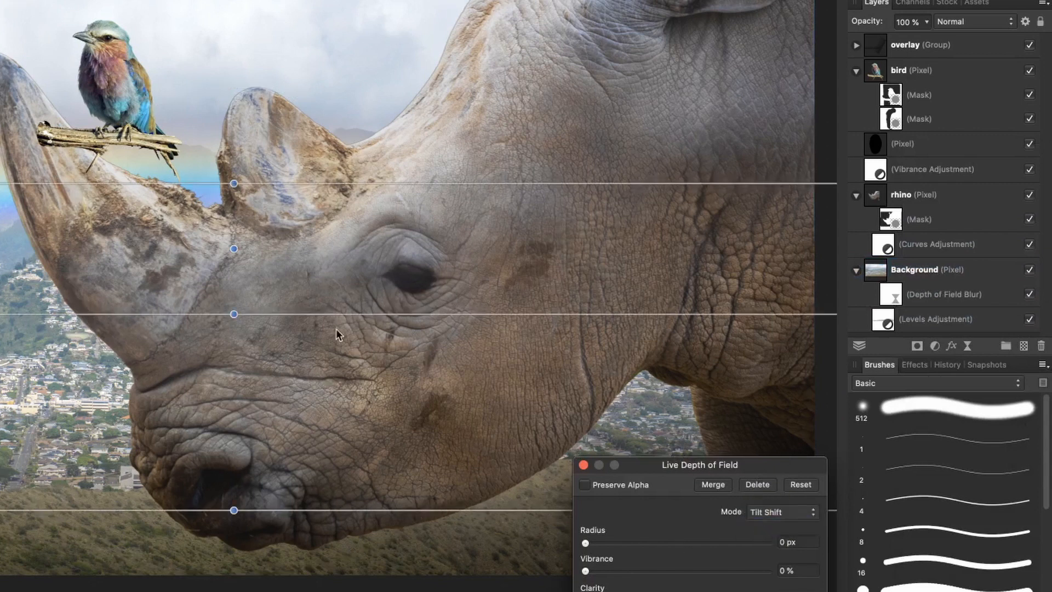
scroll(233, 249, down, 5)
scroll(233, 249, left, 3)
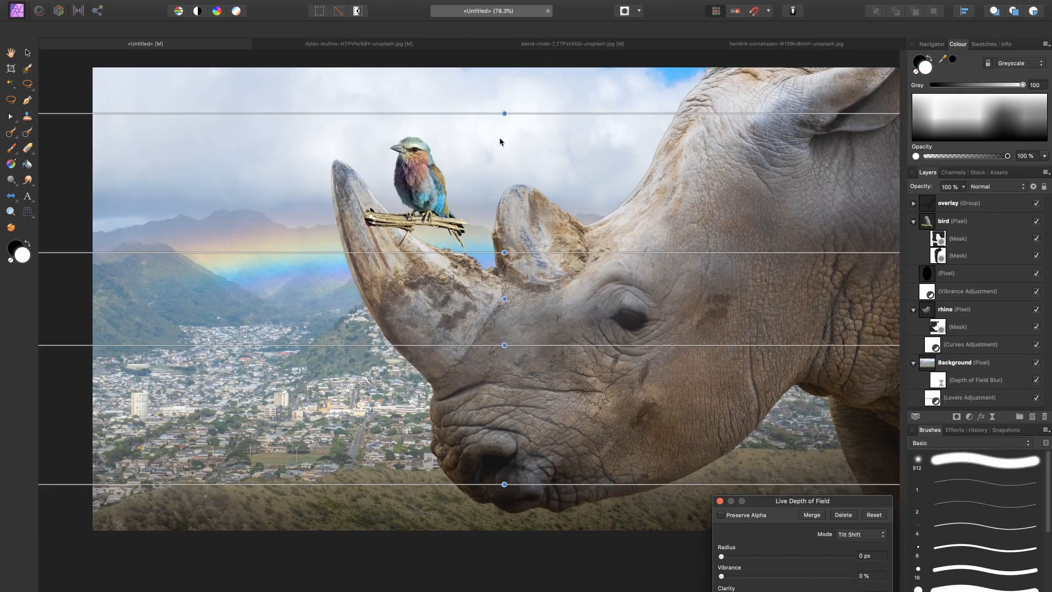
Step: Place the tilt-shift focus centre at the image's bottom edge, with slightly tilted focus lines tightened around the grassy foreground
drag(504, 299, 501, 528)
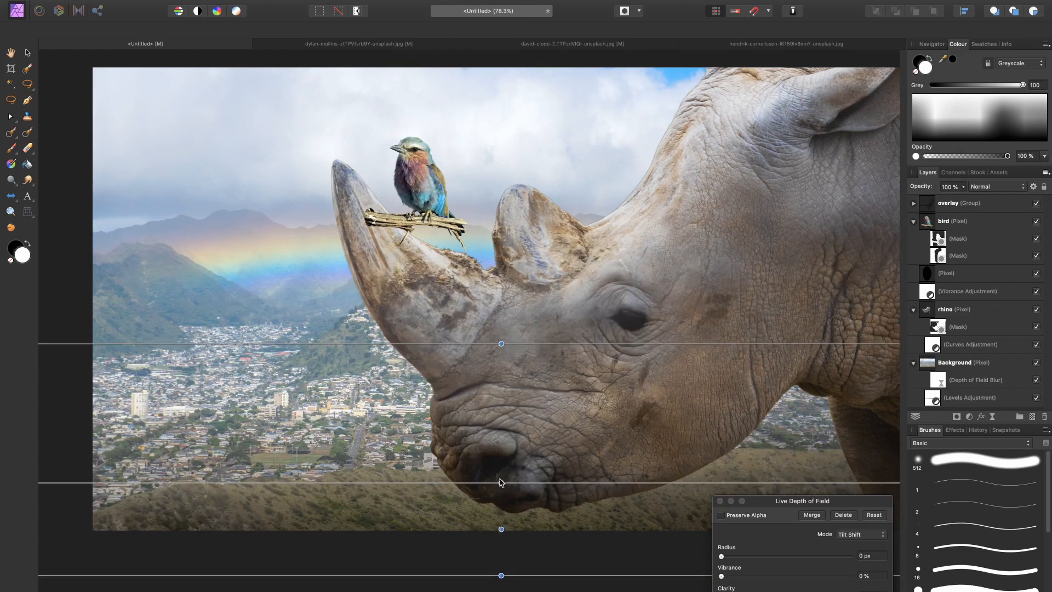
drag(500, 480, 498, 472)
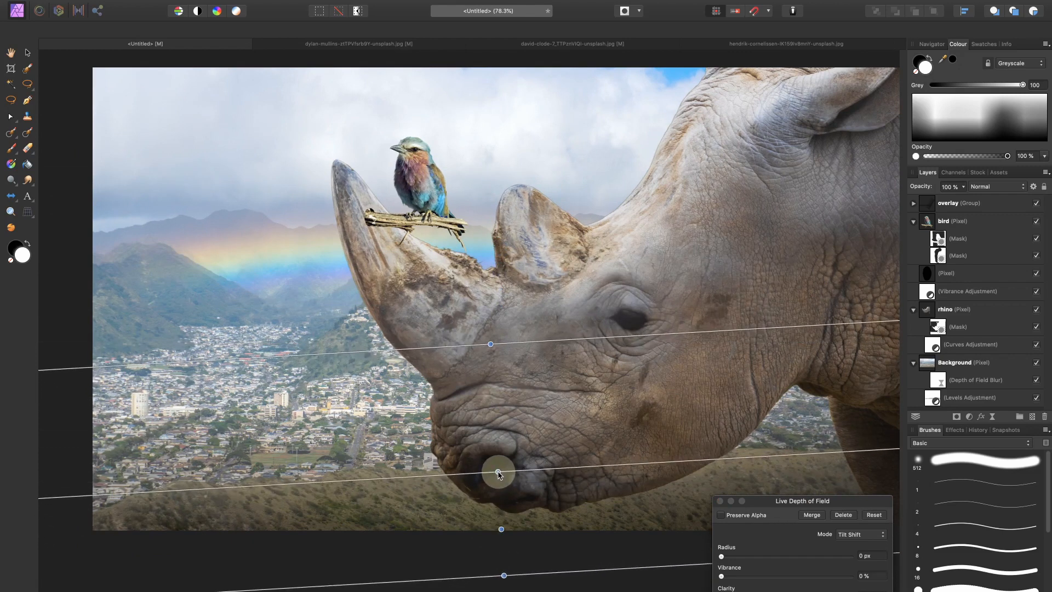
drag(490, 347, 480, 230)
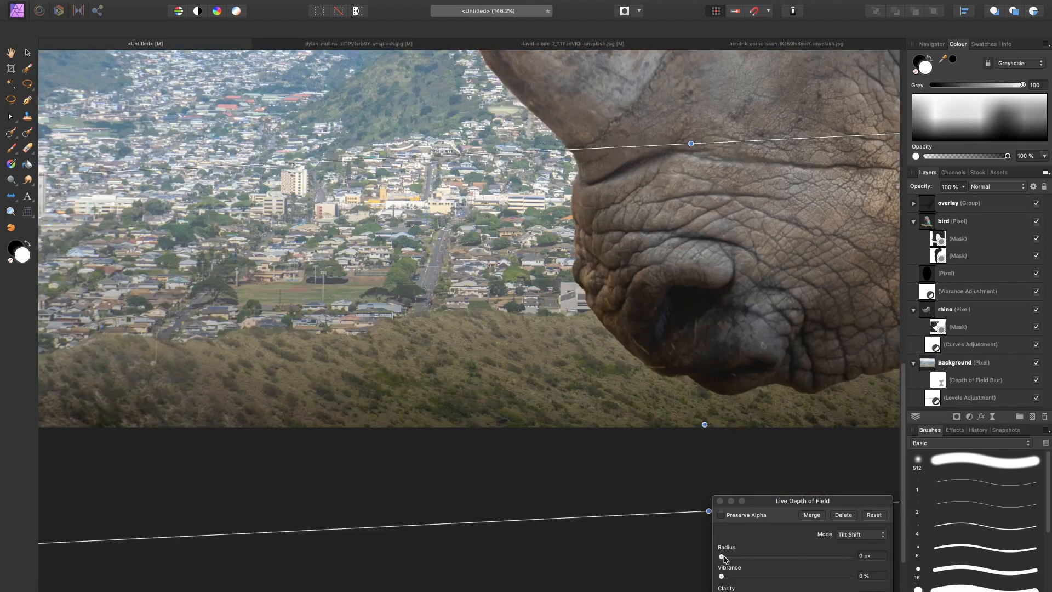
Step: Set the depth of field blur radius to 42.1 px and close its settings
drag(723, 556, 799, 558)
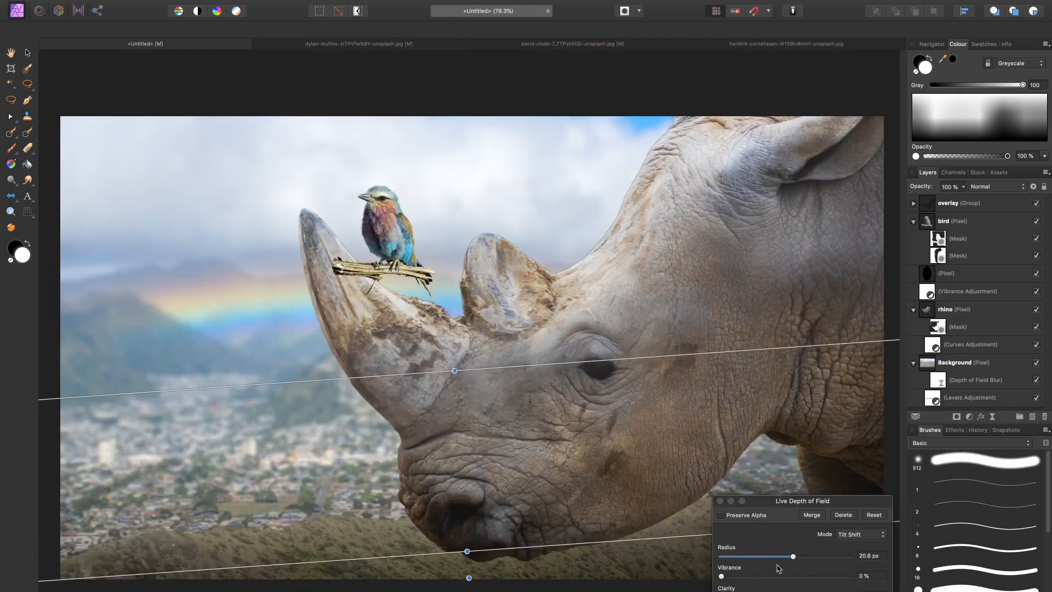
drag(793, 556, 825, 560)
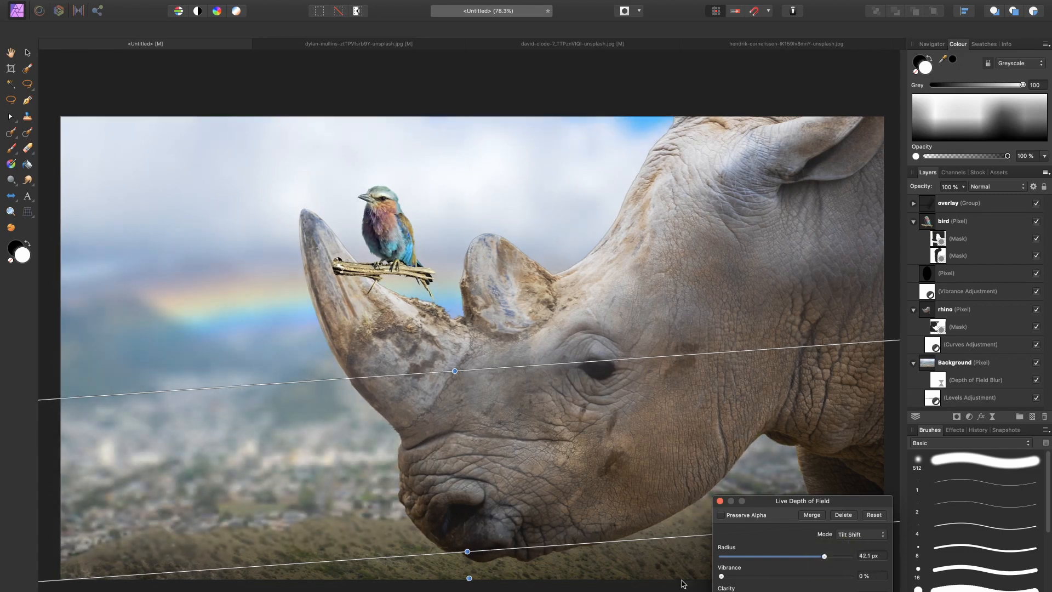
click(720, 501)
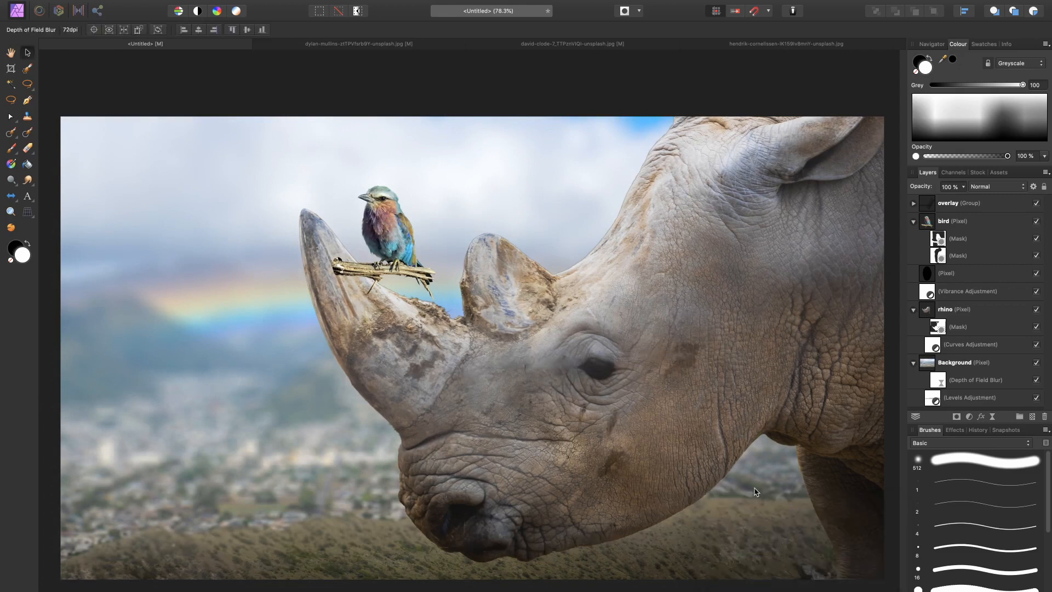
Step: Examine the blurred background and how the bird and rhino horn stand out against it, close up and at full view
key(super+minus)
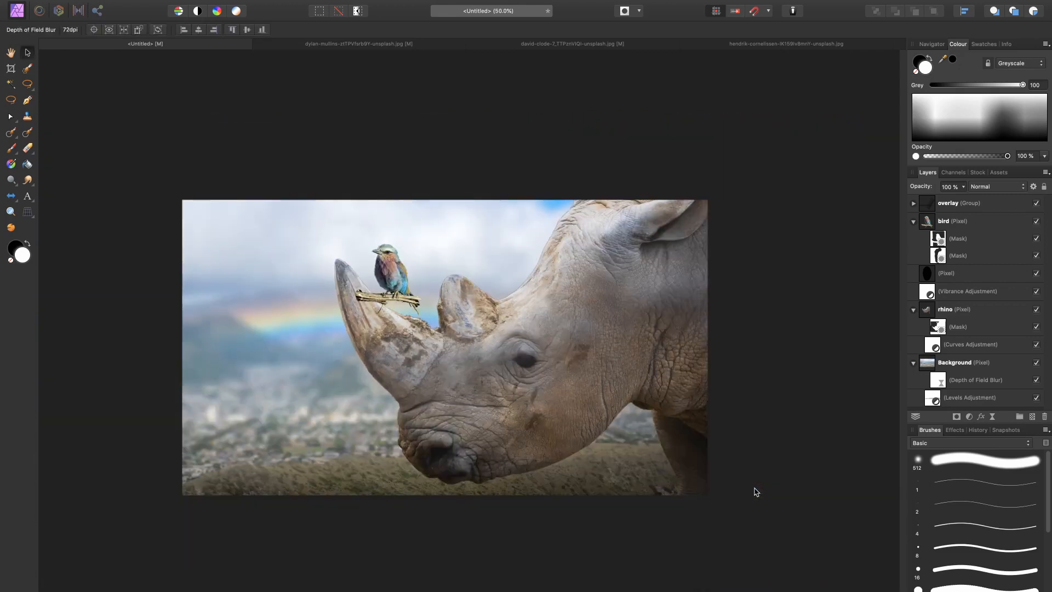
key(super+0)
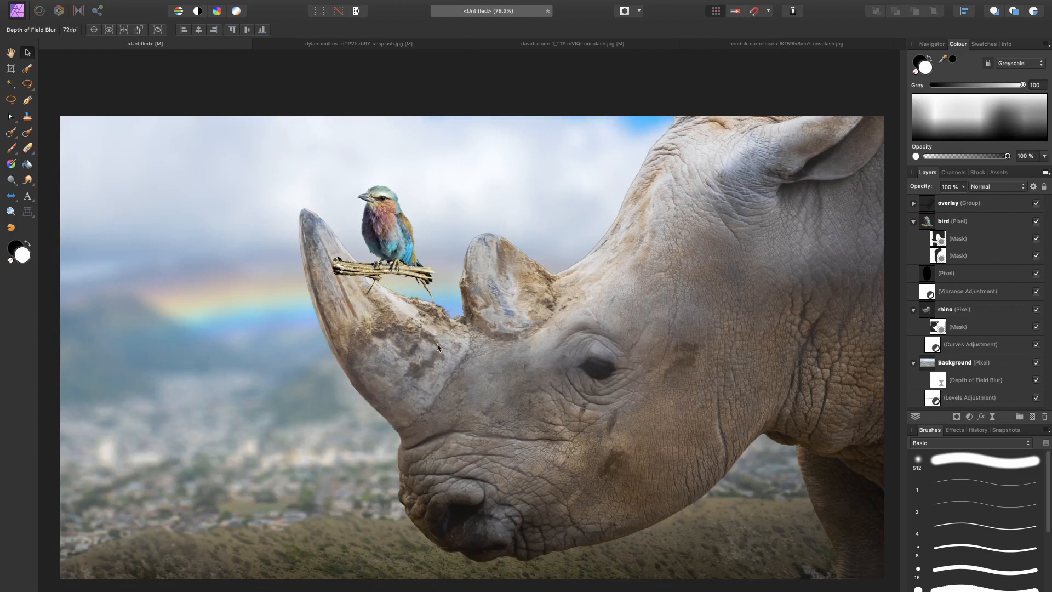
scroll(297, 206, up, 5)
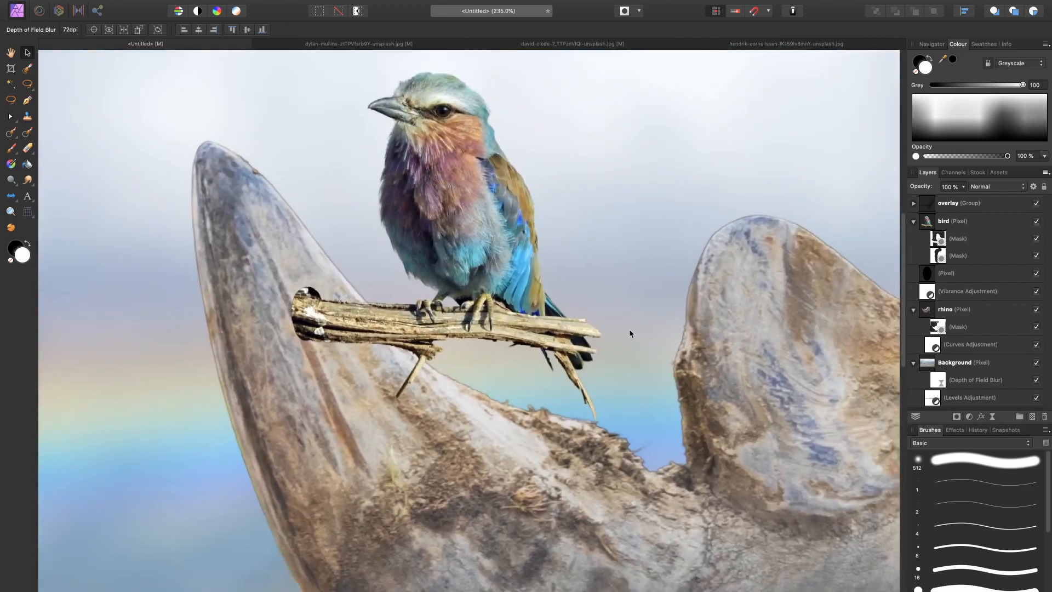
scroll(556, 374, left, 10)
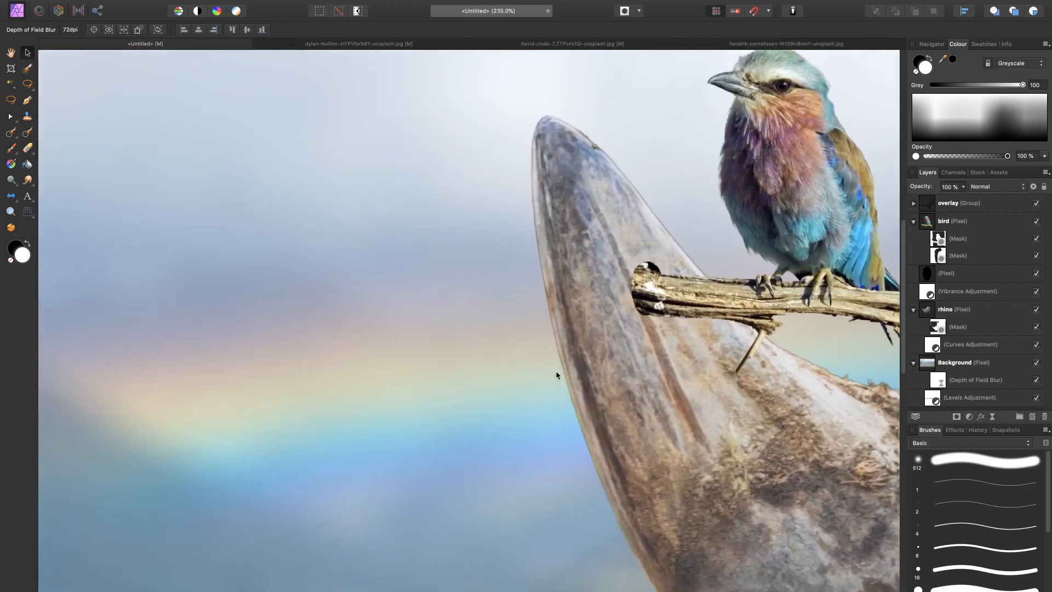
key(super+0)
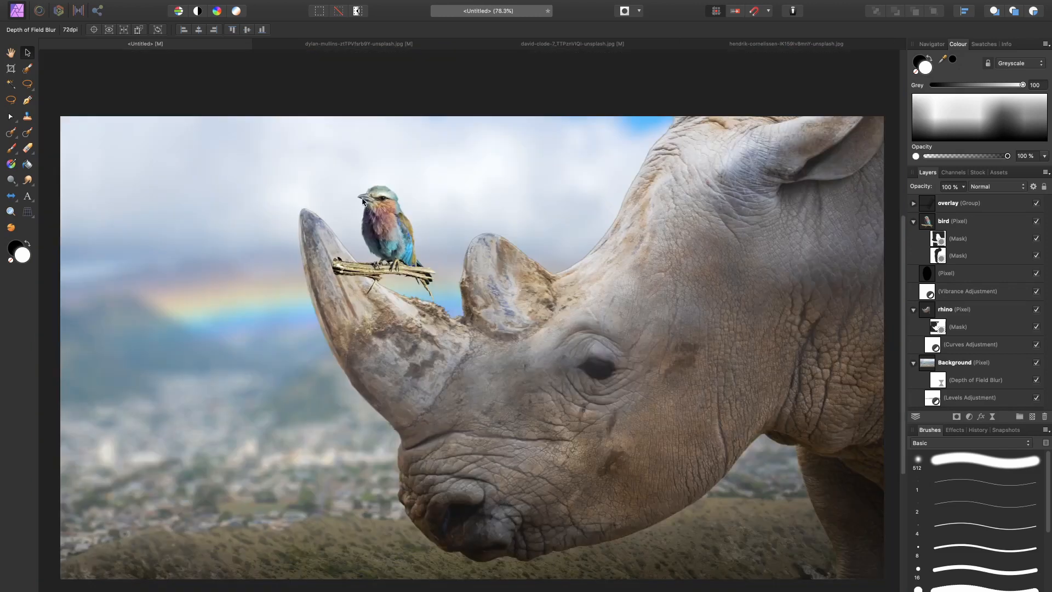
scroll(354, 245, up, 5)
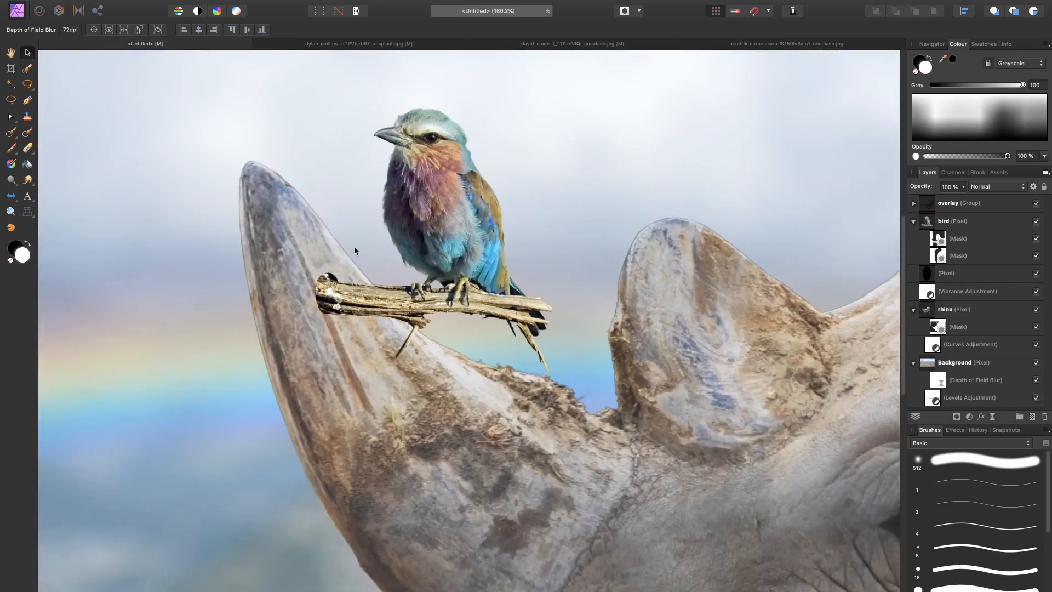
key(super+0)
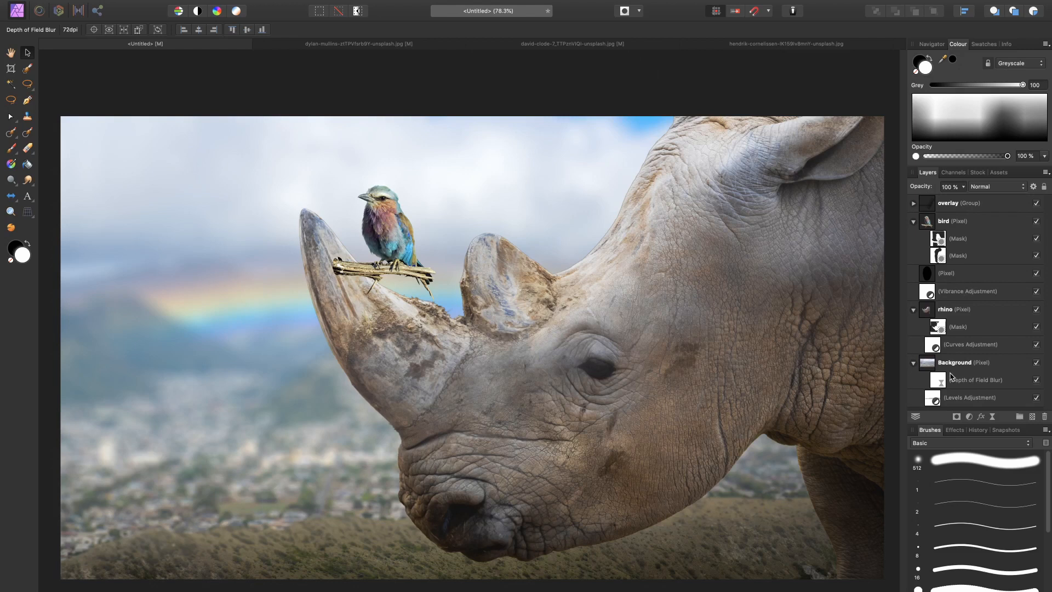
Step: Collapse the Background, rhino and bird layers and add a new pixel layer directly above Background
click(913, 362)
click(913, 309)
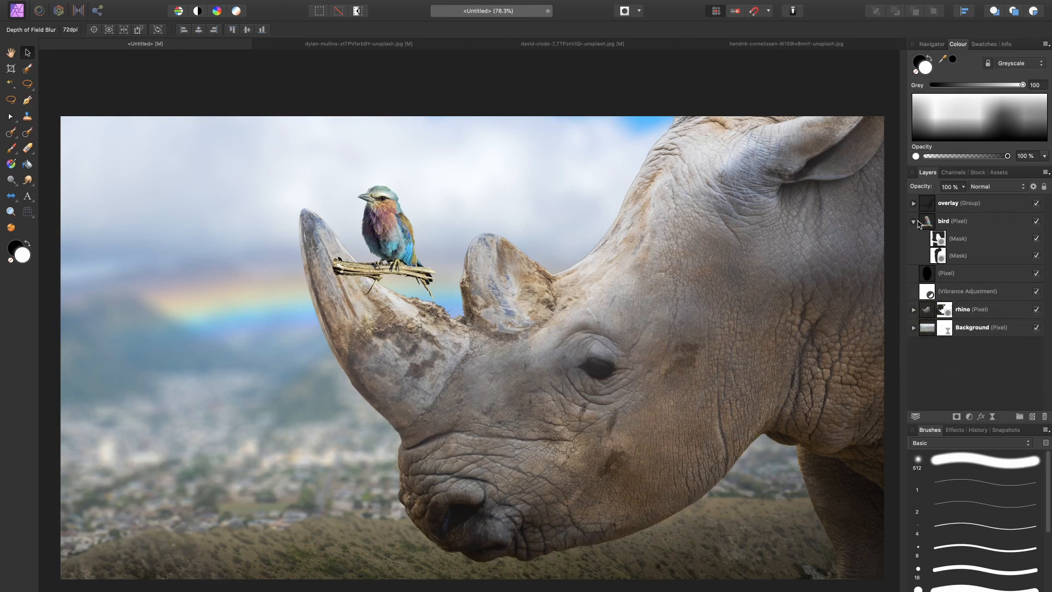
click(914, 221)
click(971, 274)
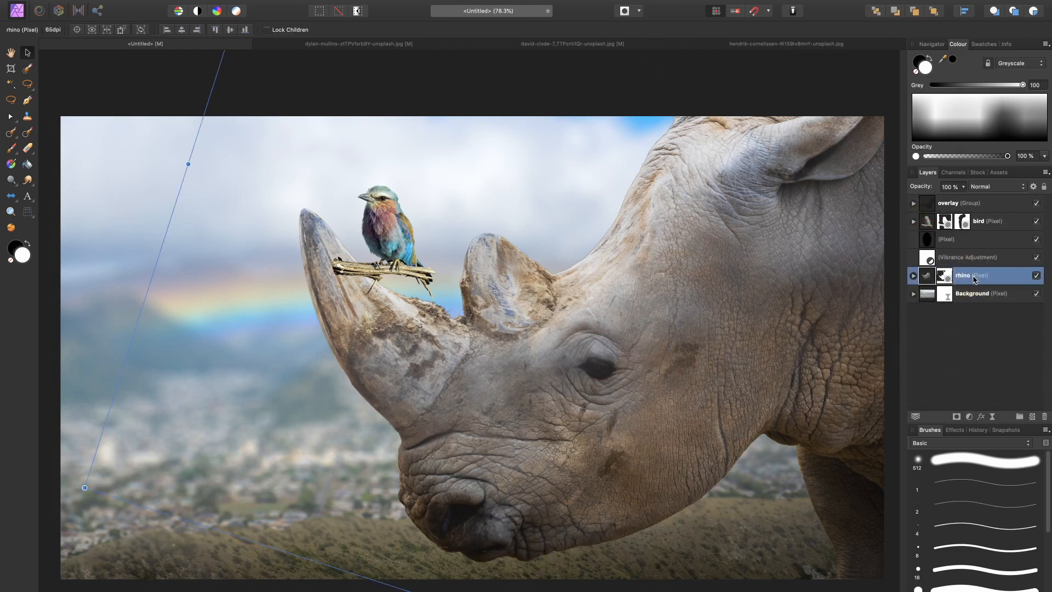
click(986, 294)
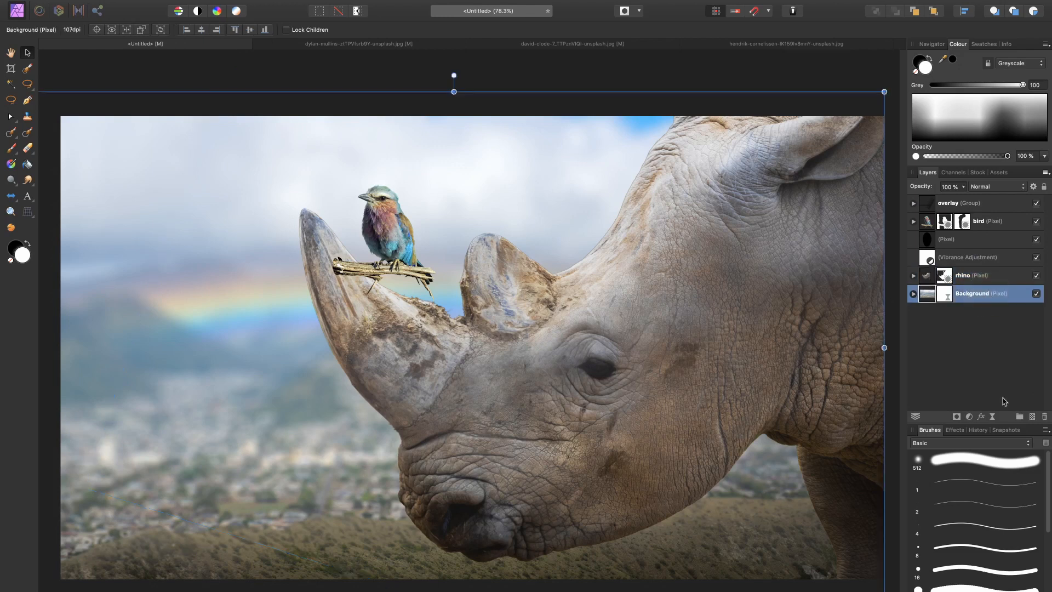
click(1032, 416)
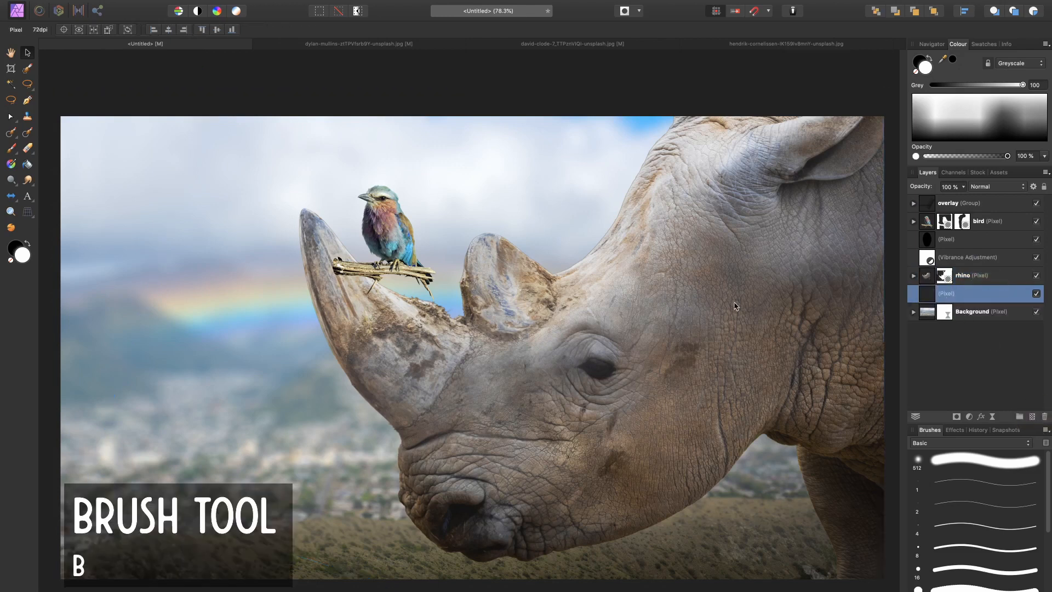
Step: Switch to the Paint Brush, enlarge it to 2246.4 px wide and set its opacity to 13%
key(b)
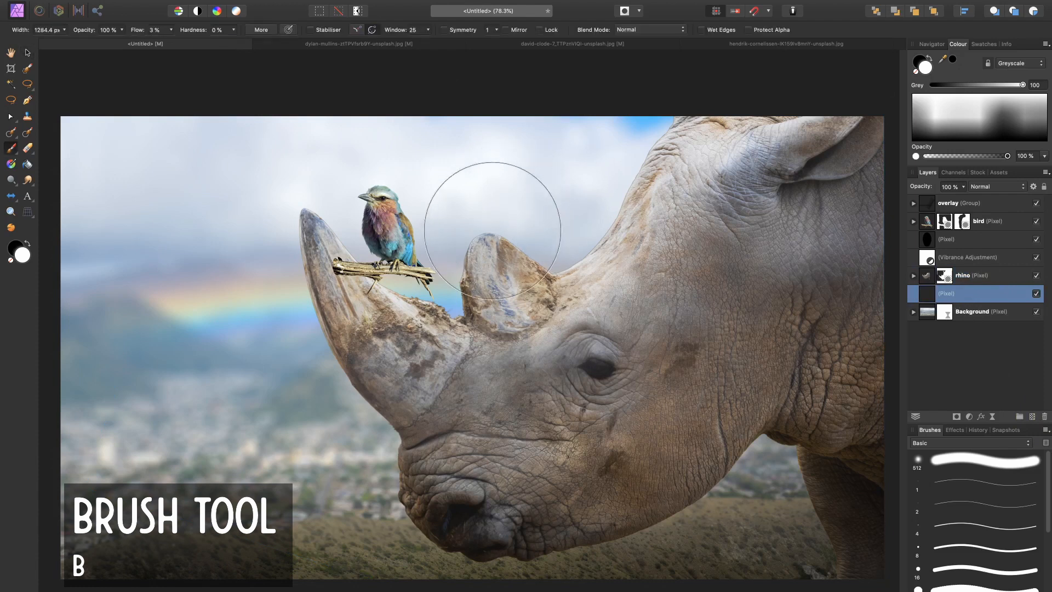
key(bracketright)
key(bracketright)
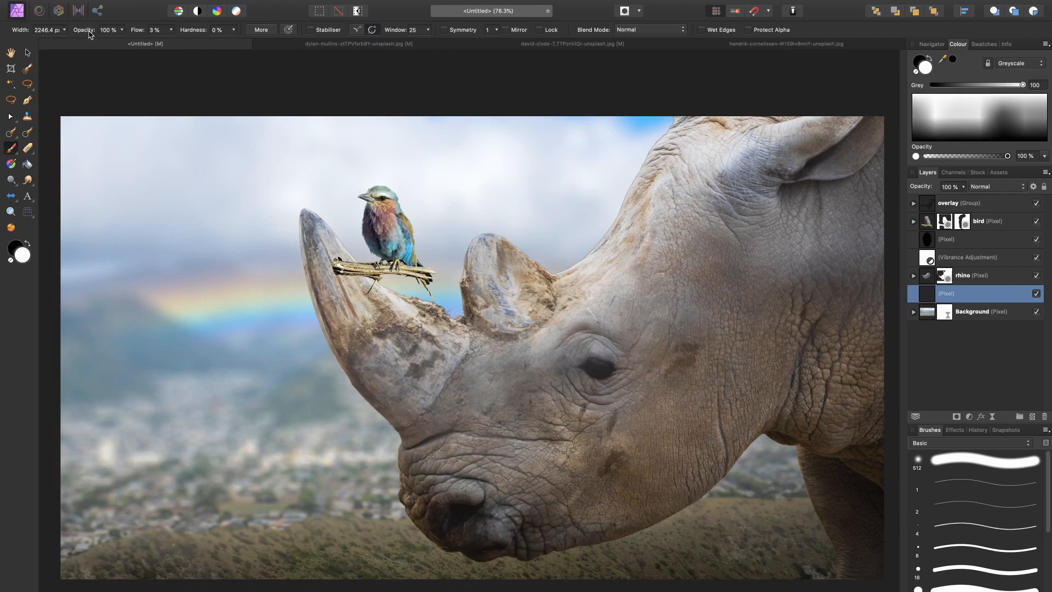
key(1)
key(3)
Step: Set the brush colour to a pale warm yellow using the HSL colour wheel
double_click(24, 259)
drag(364, 416, 353, 437)
drag(297, 418, 189, 482)
drag(330, 462, 342, 455)
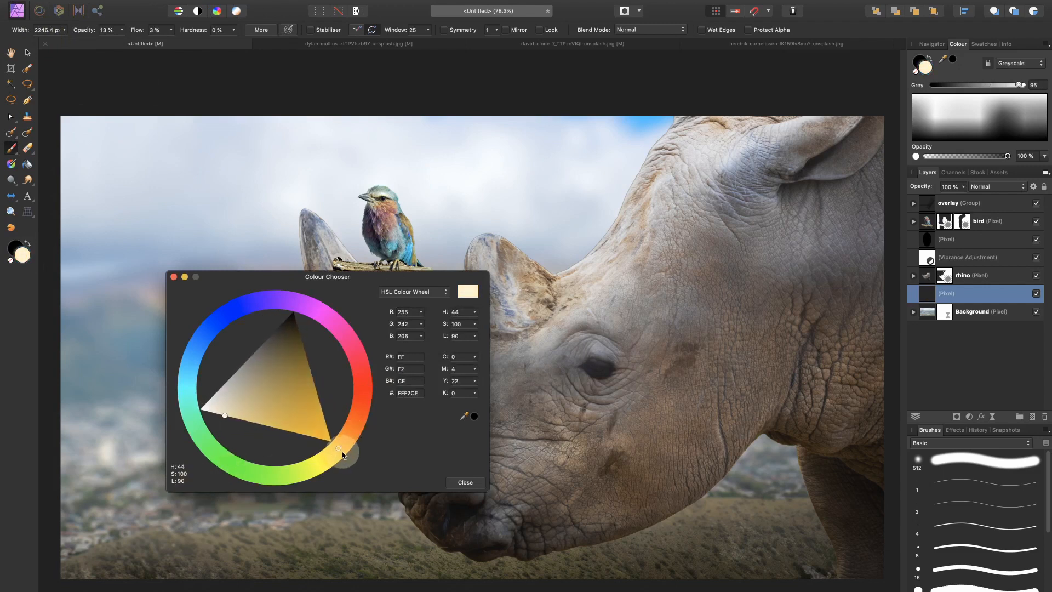
mouse_move(220, 415)
mouse_down()
mouse_move(211, 429)
mouse_move(229, 422)
mouse_up()
click(480, 485)
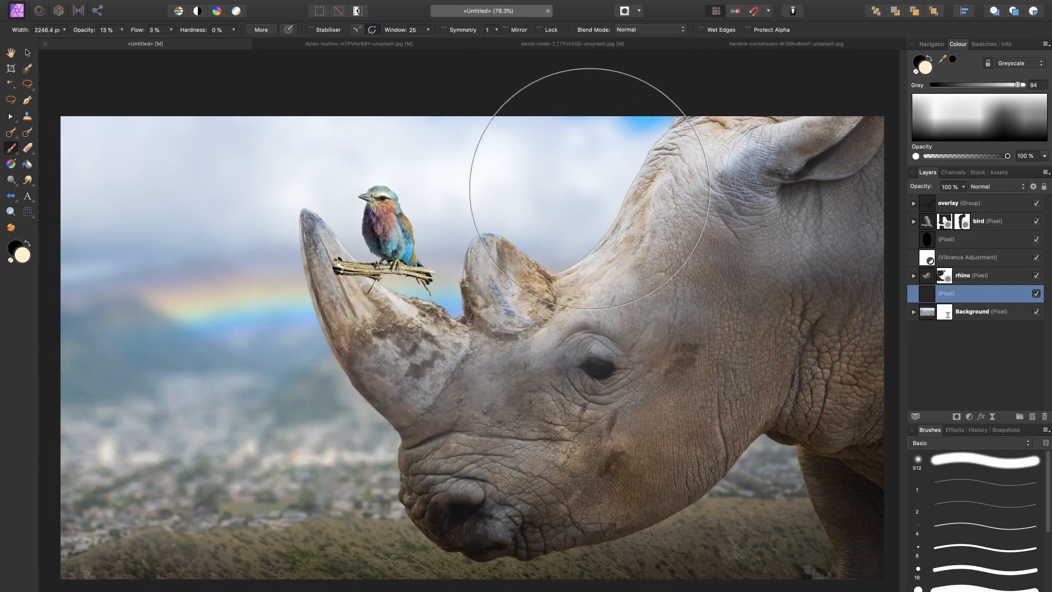
Step: Raise both the brush flow and the brush opacity to 100%
scroll(553, 168, right, 2)
drag(135, 28, 464, 90)
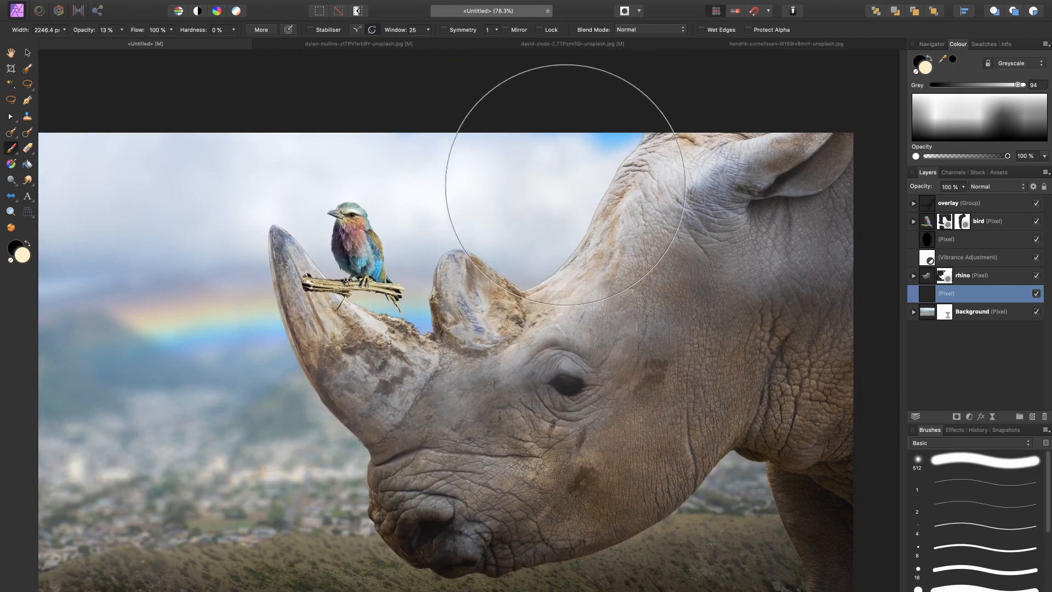
drag(84, 34, 347, 59)
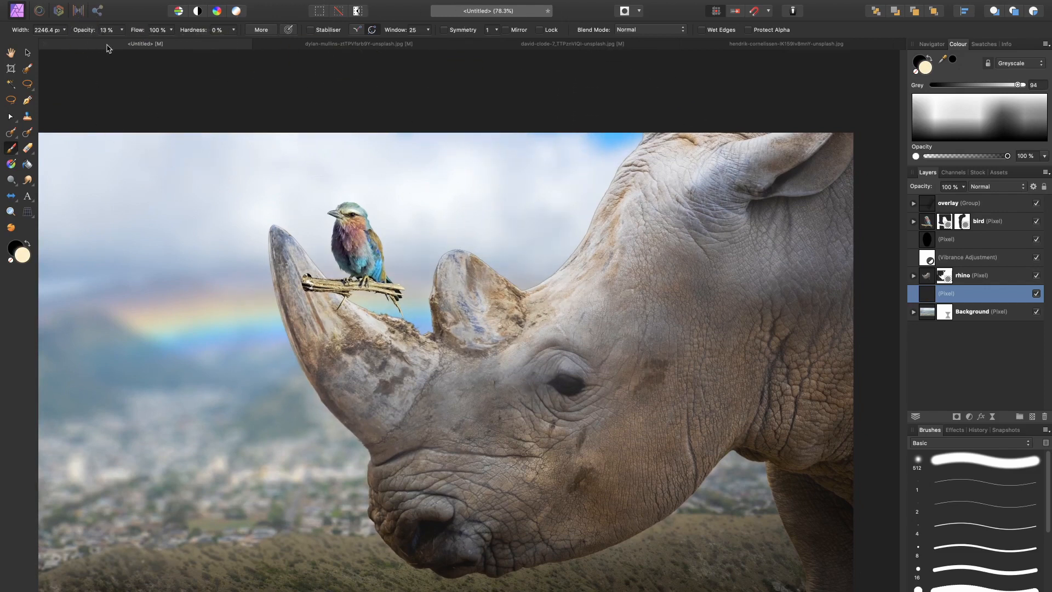
drag(84, 37, 398, 77)
Step: Enlarge the brush to 4096 px, undo the smaller trial stroke, and paint a soft warm glow in the sky behind the rhino's neck
key(])
drag(656, 197, 611, 169)
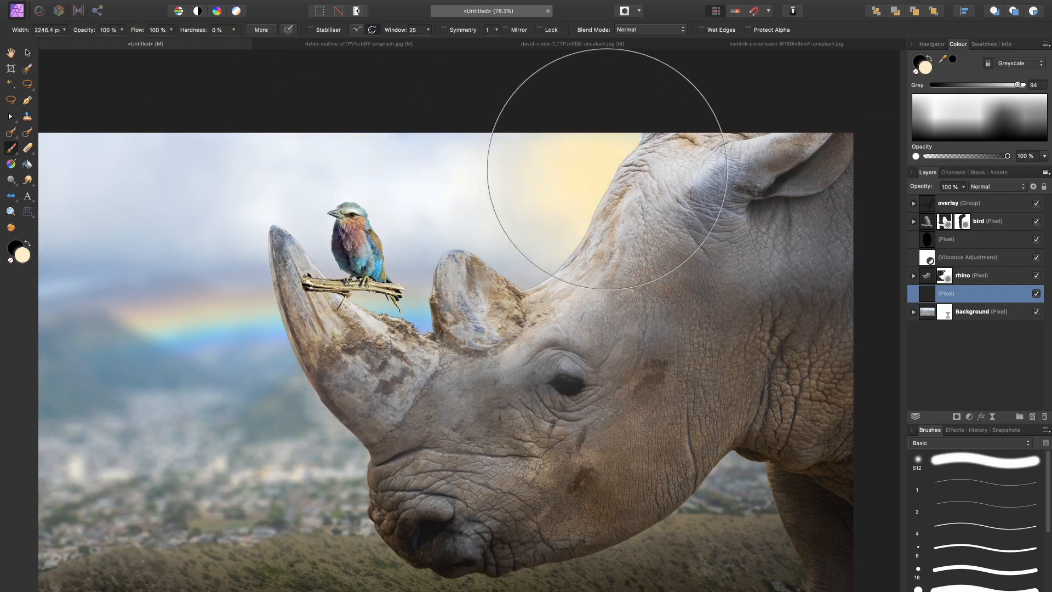
key(])
key(])
key(])
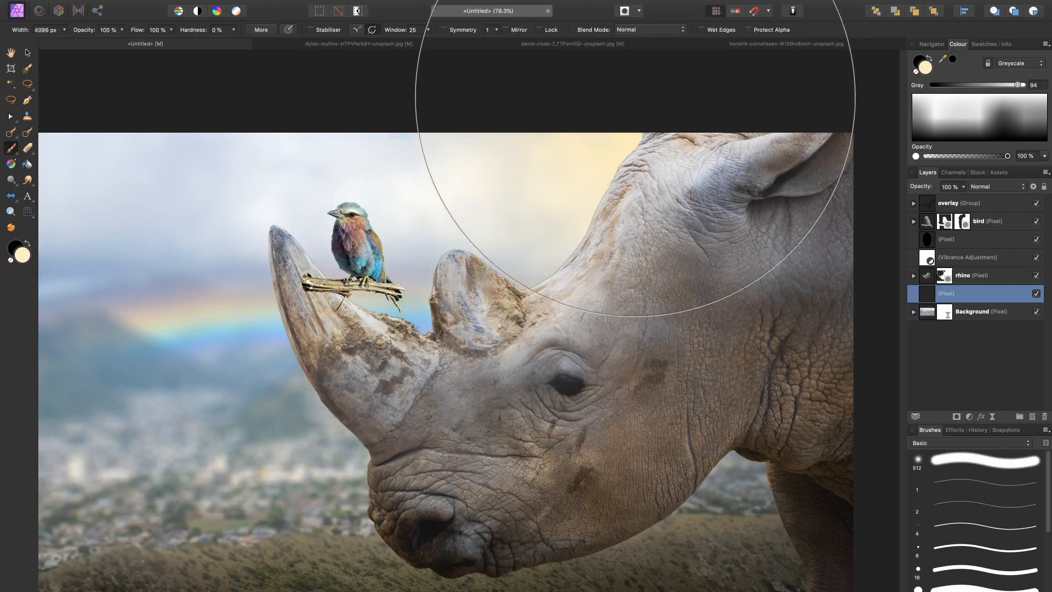
key(super+z)
mouse_move(624, 97)
mouse_down()
mouse_move(559, 431)
mouse_move(468, 519)
mouse_up()
scroll(469, 519, left, 1)
scroll(469, 519, down, 1)
scroll(468, 519, down, 1)
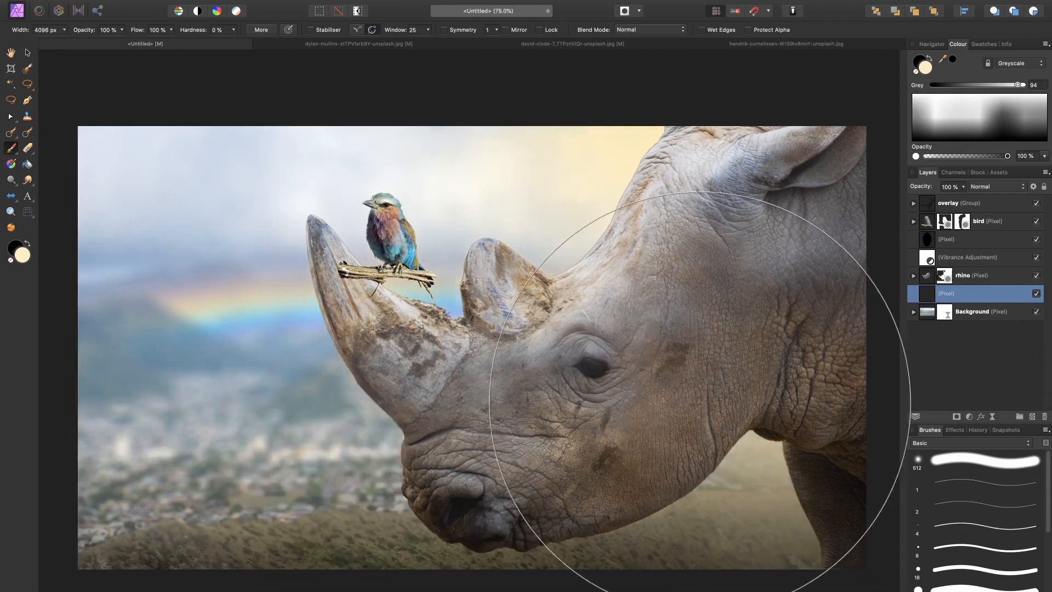
Step: Set the glow layer's blend mode to Screen and shrink it slightly toward the image's upper-right corner
key(v)
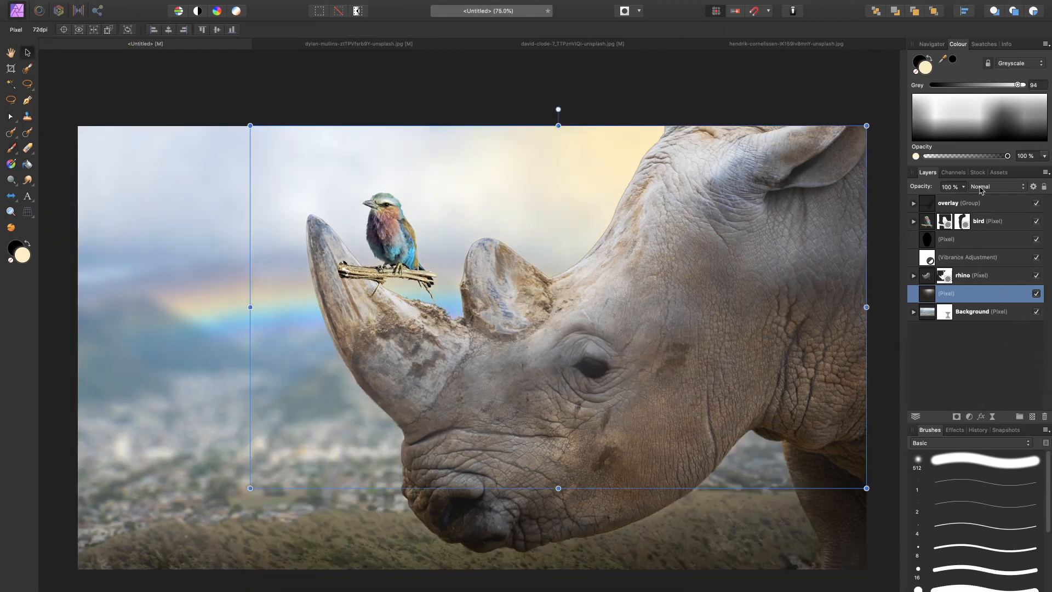
click(982, 189)
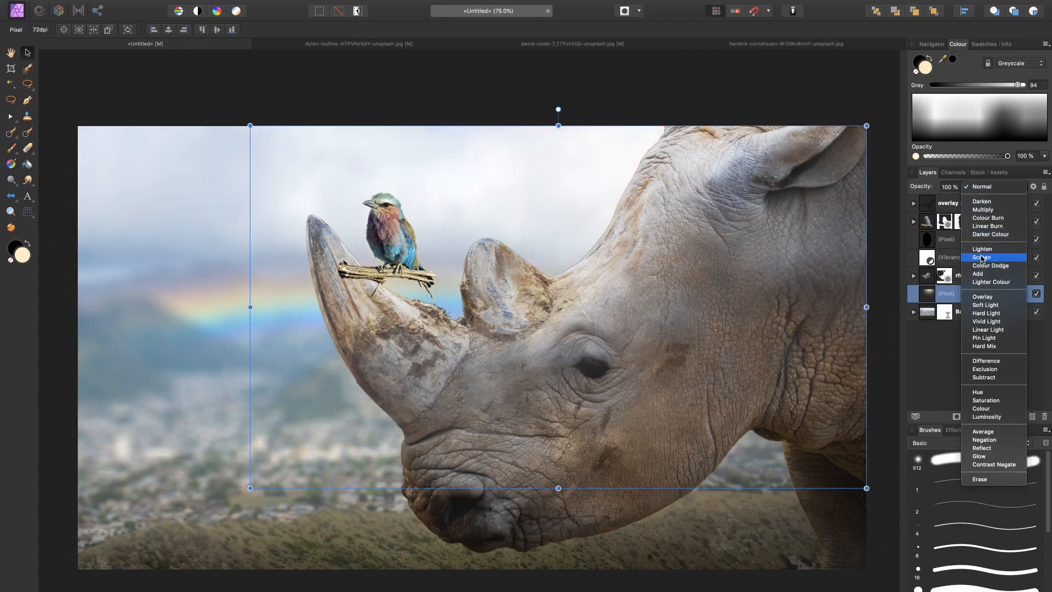
click(982, 257)
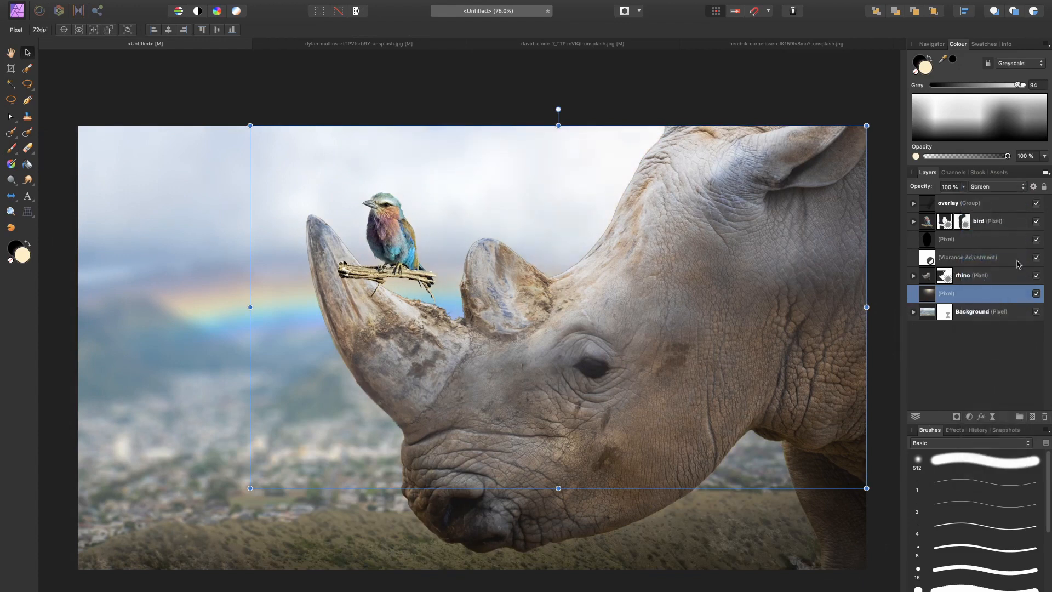
click(1036, 293)
click(1036, 294)
click(1036, 293)
click(1036, 294)
drag(244, 493, 226, 388)
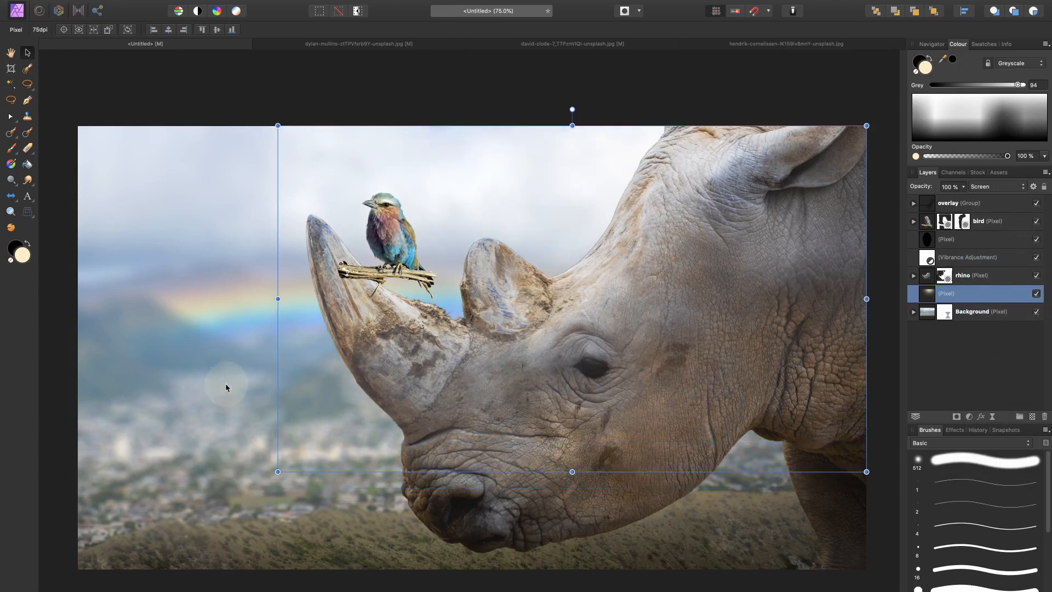
Step: Duplicate the glow layer and scale the copy up well beyond the image's edges
key(super+j)
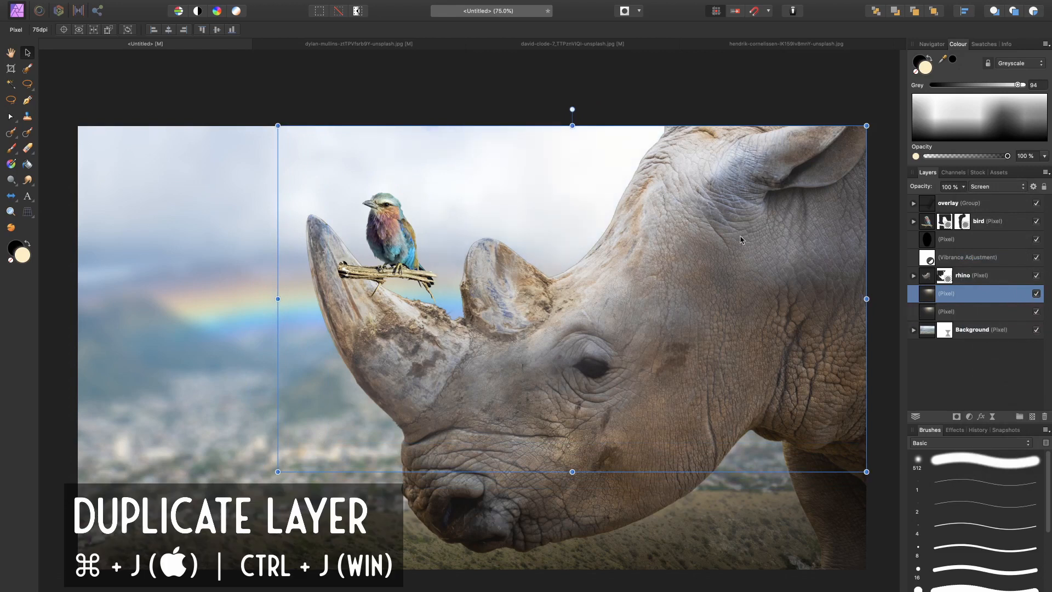
key(super+minus)
key(super+minus)
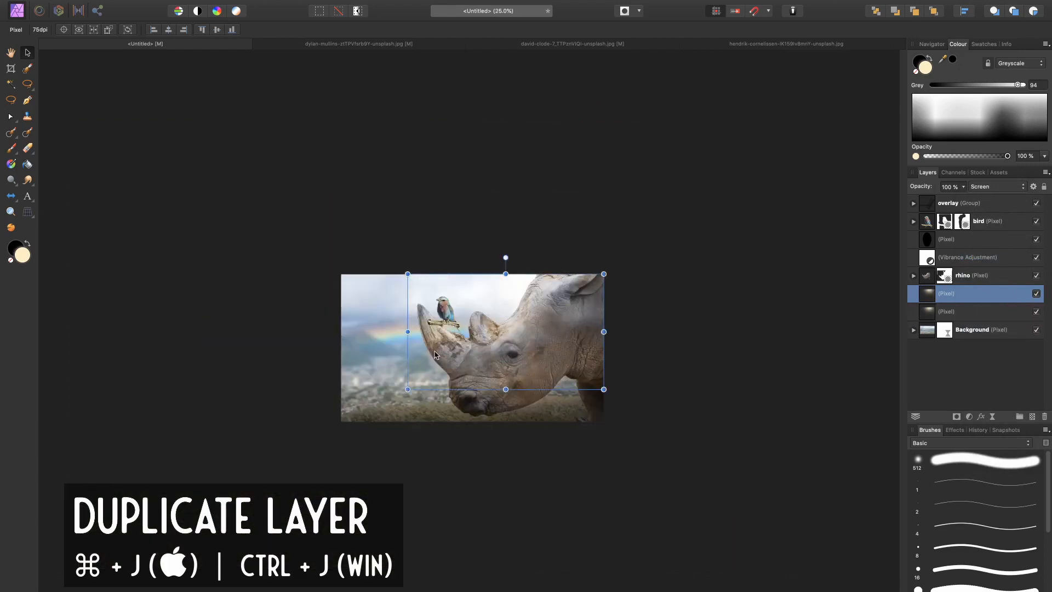
drag(407, 388, 280, 546)
drag(603, 274, 636, 245)
key(super+0)
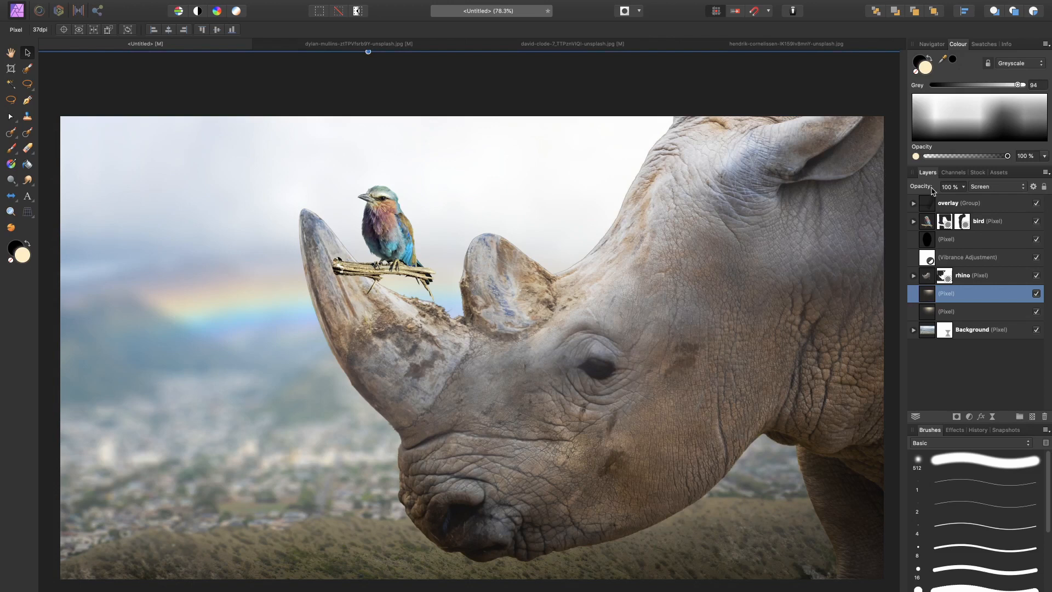
Step: Try a different opacity for the enlarged glow copy
mouse_move(926, 189)
mouse_down()
mouse_move(839, 207)
mouse_move(839, 216)
mouse_move(932, 206)
mouse_up()
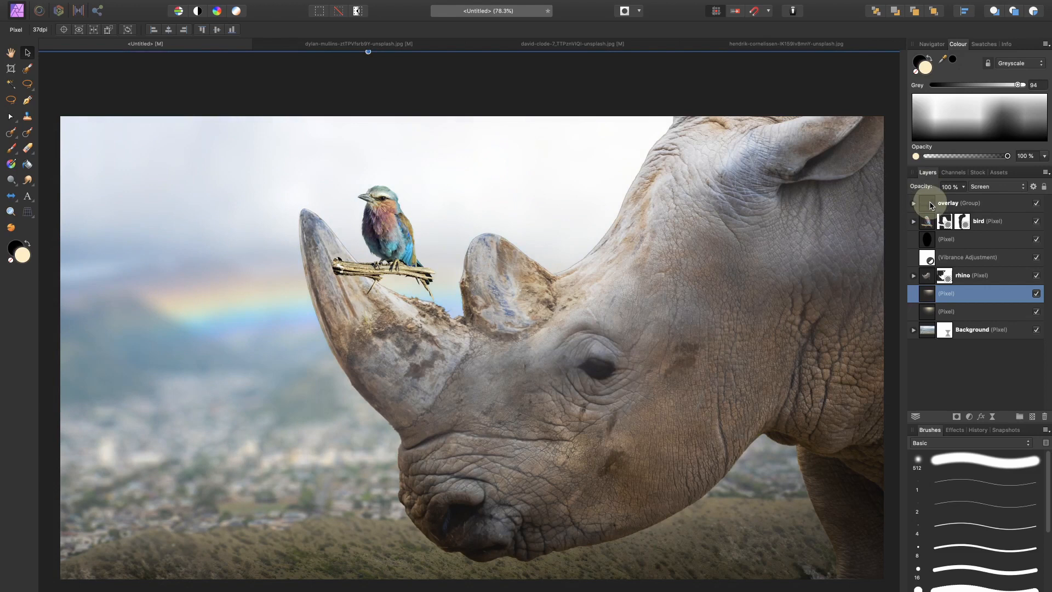
scroll(548, 357, down, 1)
scroll(548, 356, left, 1)
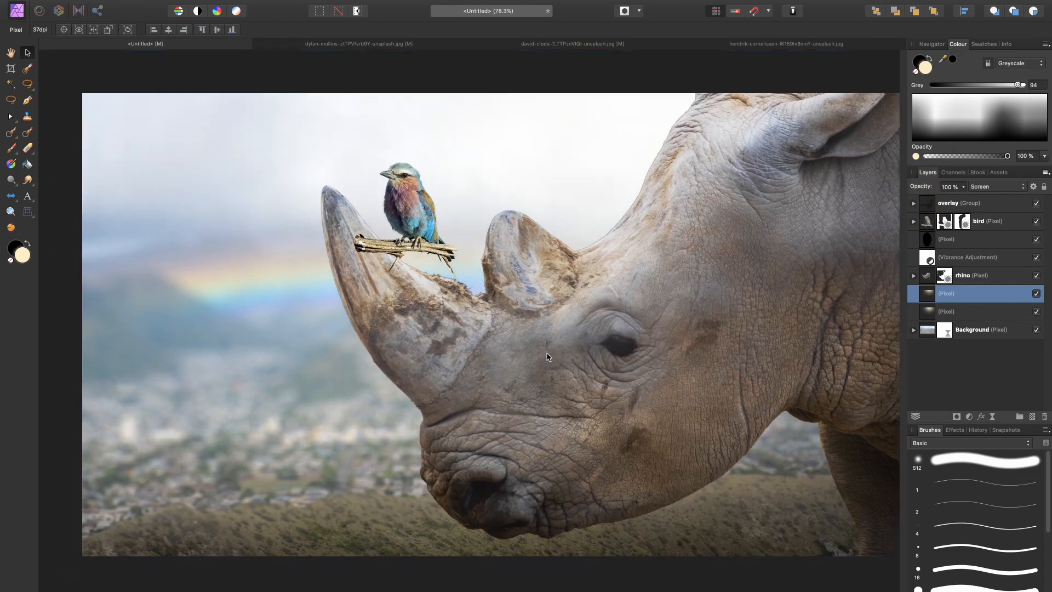
Step: Duplicate the uppermost pixel layer inside the overlay group
scroll(547, 356, down, 1)
scroll(547, 357, left, 1)
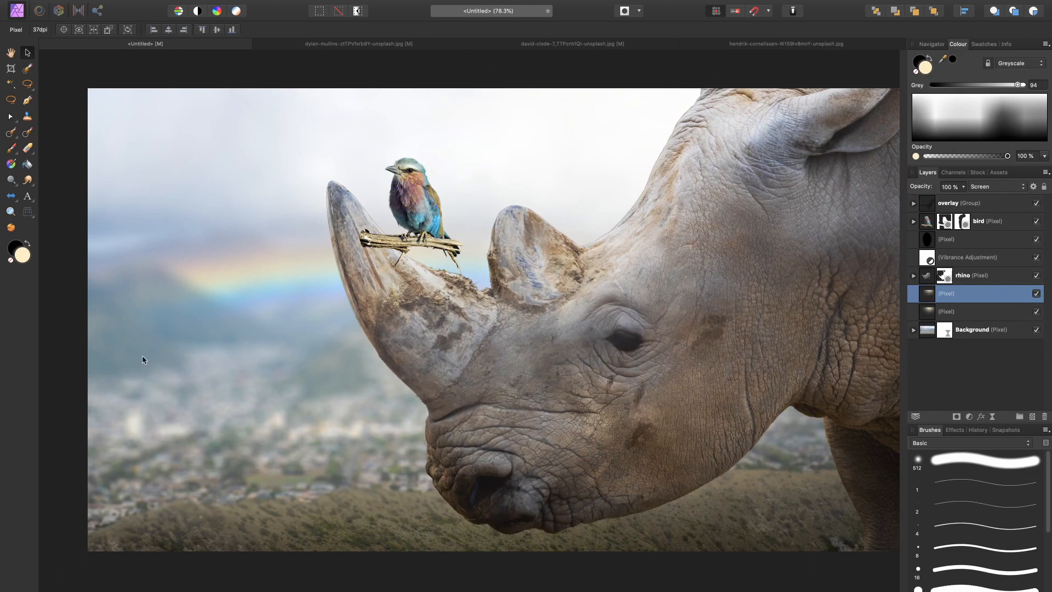
click(914, 203)
scroll(681, 324, right, 2)
scroll(681, 324, up, 1)
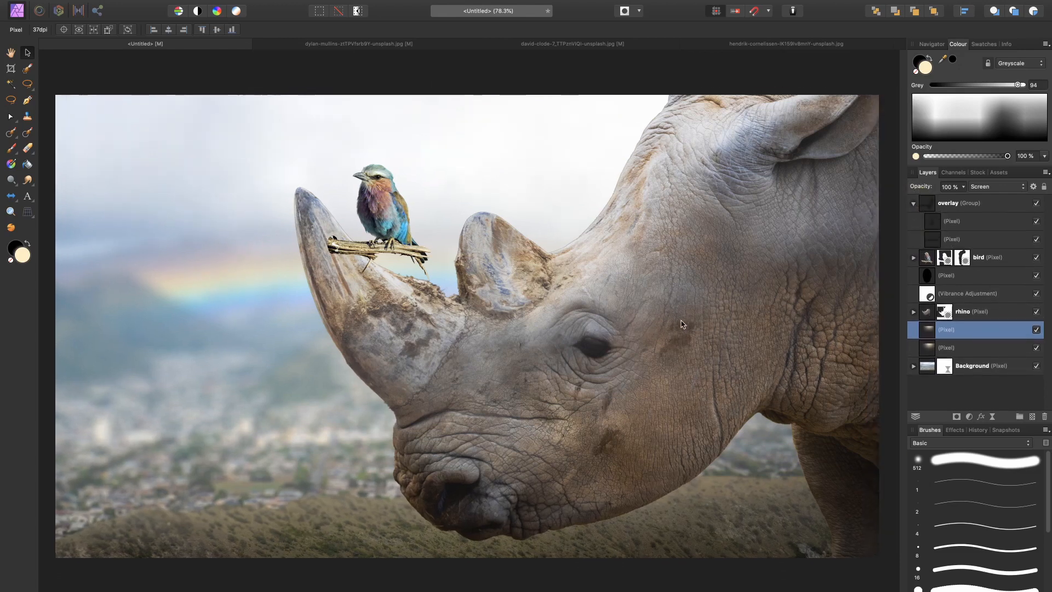
click(956, 219)
scroll(549, 371, right, 3)
scroll(549, 371, up, 1)
scroll(550, 371, right, 2)
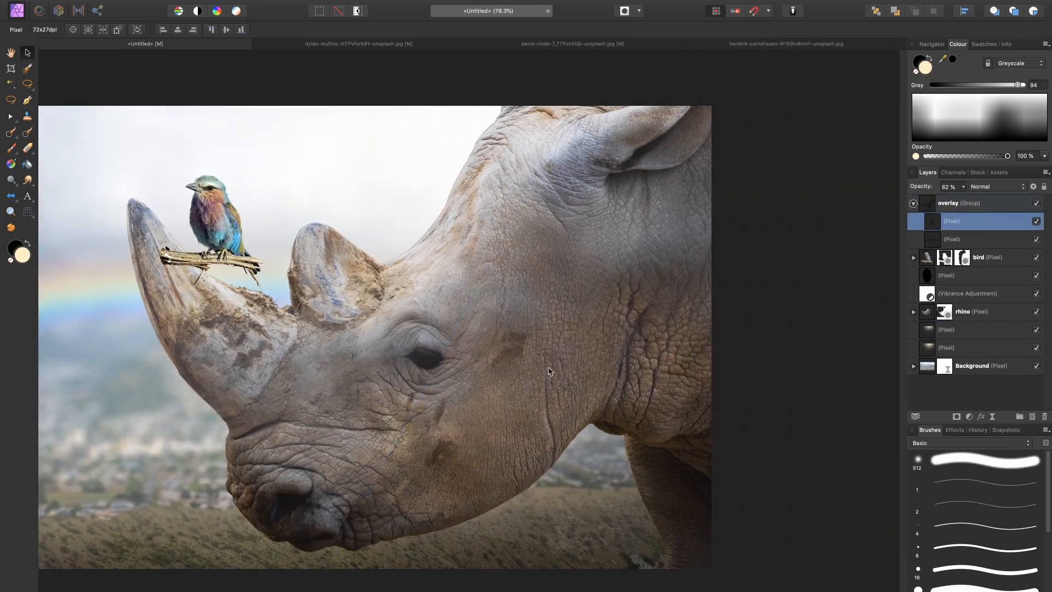
key(super+j)
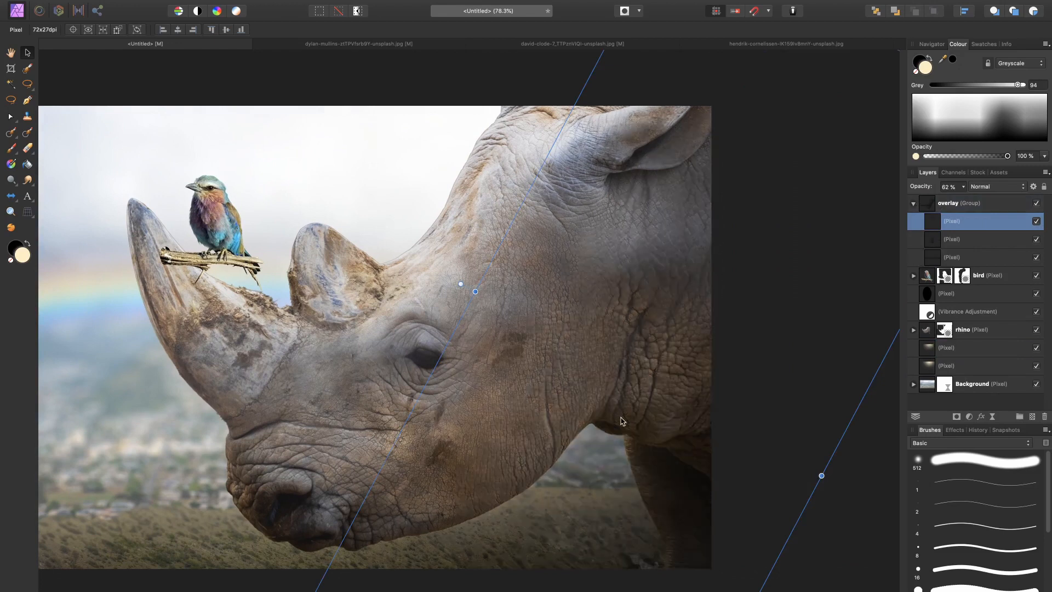
Step: Flip the duplicated overlay shading layer horizontally
key(super+0)
key(super+minus)
key(super+minus)
key(super+minus)
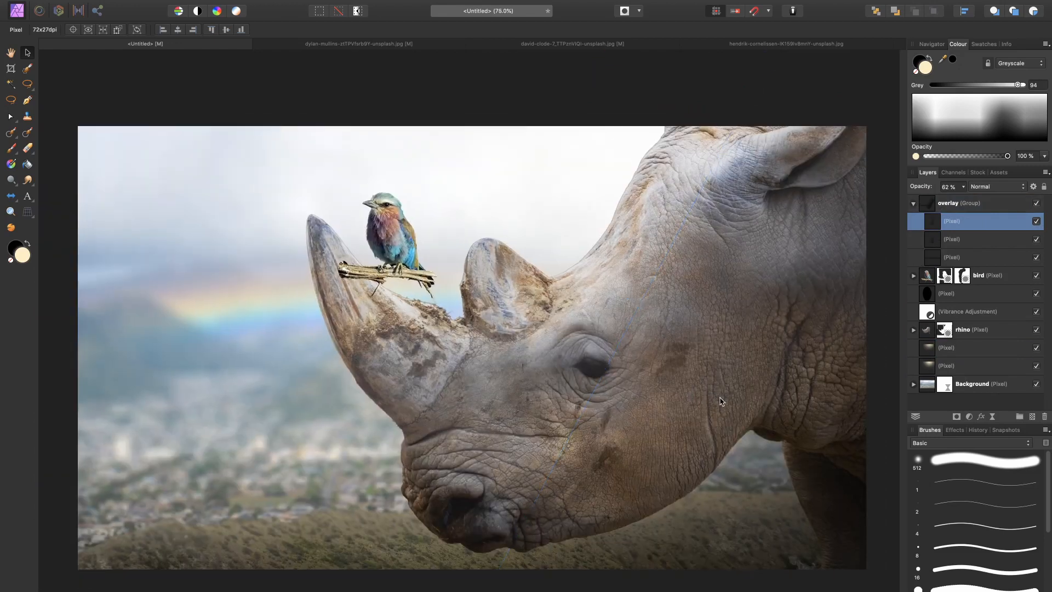
right_click(552, 377)
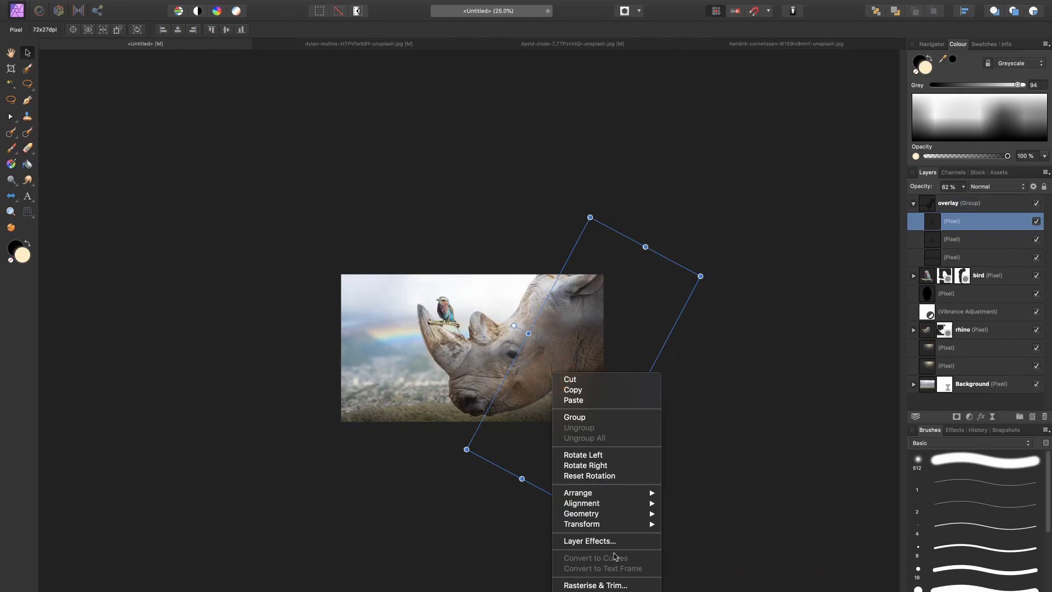
mouse_move(634, 526)
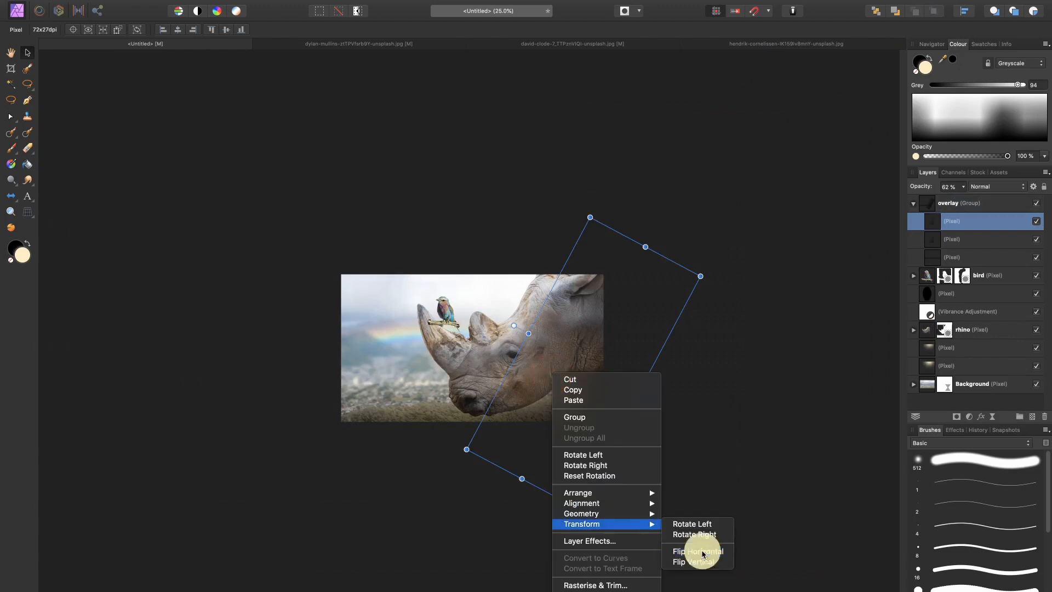
click(704, 551)
Step: Move the flipped shading layer to the image's left side, turn it upright and adjust its width to cover the area beside the horn
click(575, 364)
drag(576, 364, 378, 361)
drag(446, 323, 453, 356)
key(super+0)
key(super+minus)
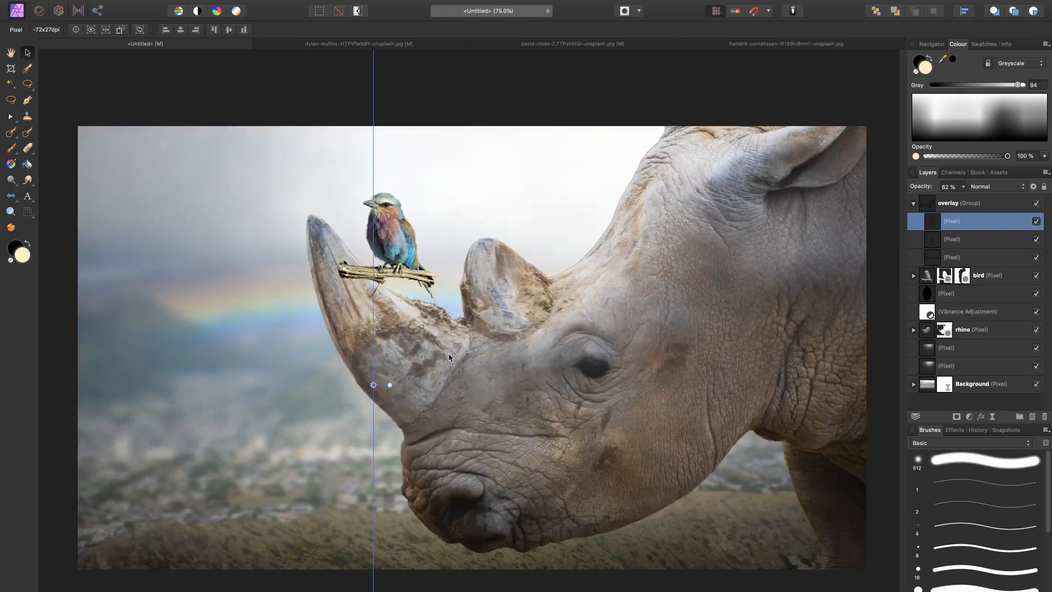
drag(373, 387, 159, 368)
drag(372, 384, 346, 385)
scroll(337, 456, down, 5)
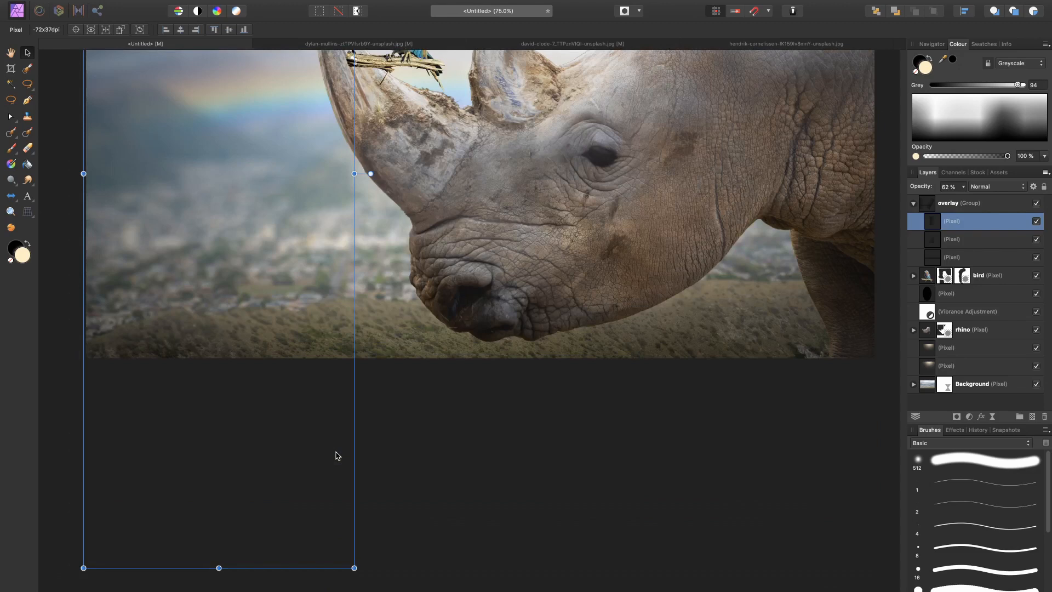
key(super+0)
Step: Set the left-side shading layer's opacity to 53% and deselect it
mouse_move(921, 188)
mouse_down()
mouse_move(934, 189)
mouse_move(914, 193)
mouse_up()
click(952, 396)
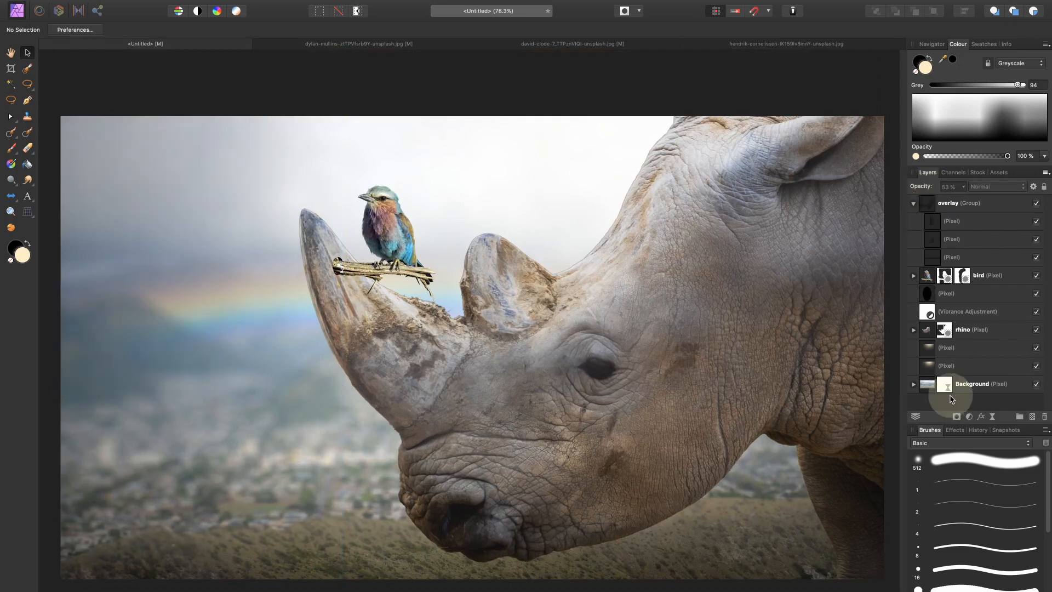
key(super+minus)
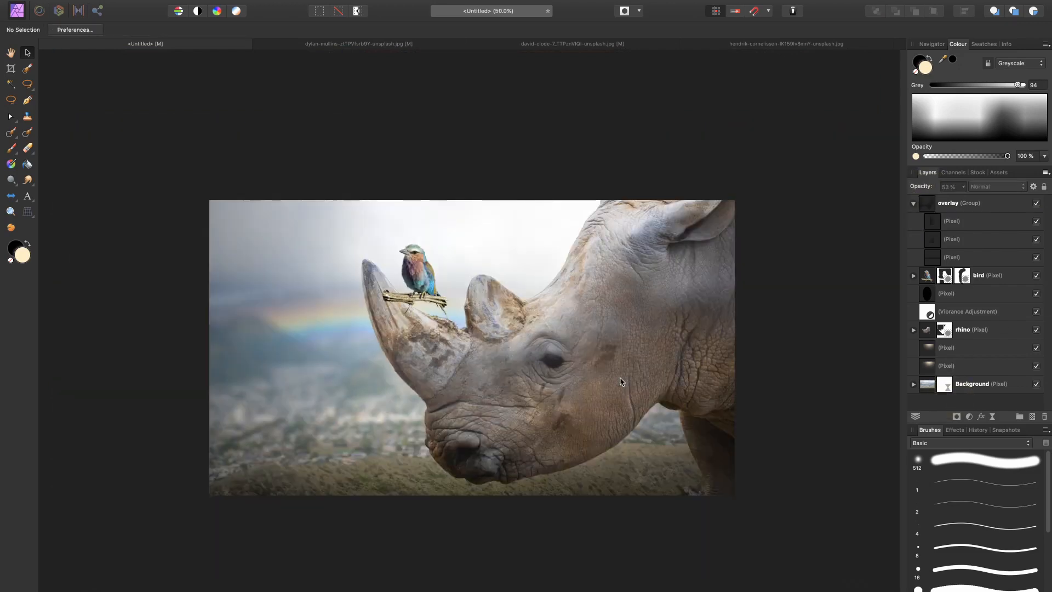
key(super+0)
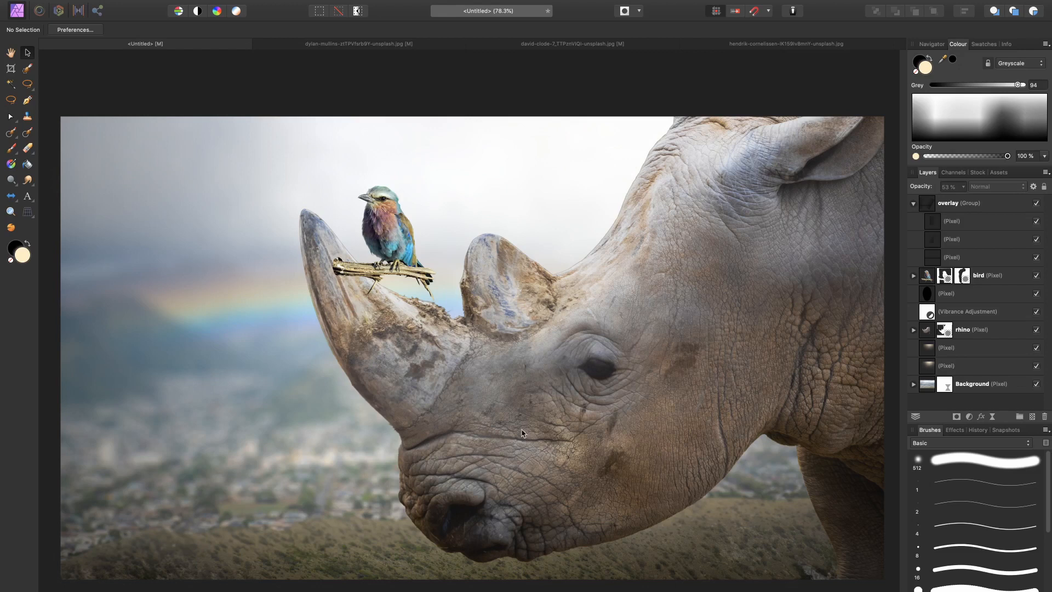
Step: Collapse the overlay group, then group the bird layer with the unnamed pixel layer directly beneath it
click(913, 205)
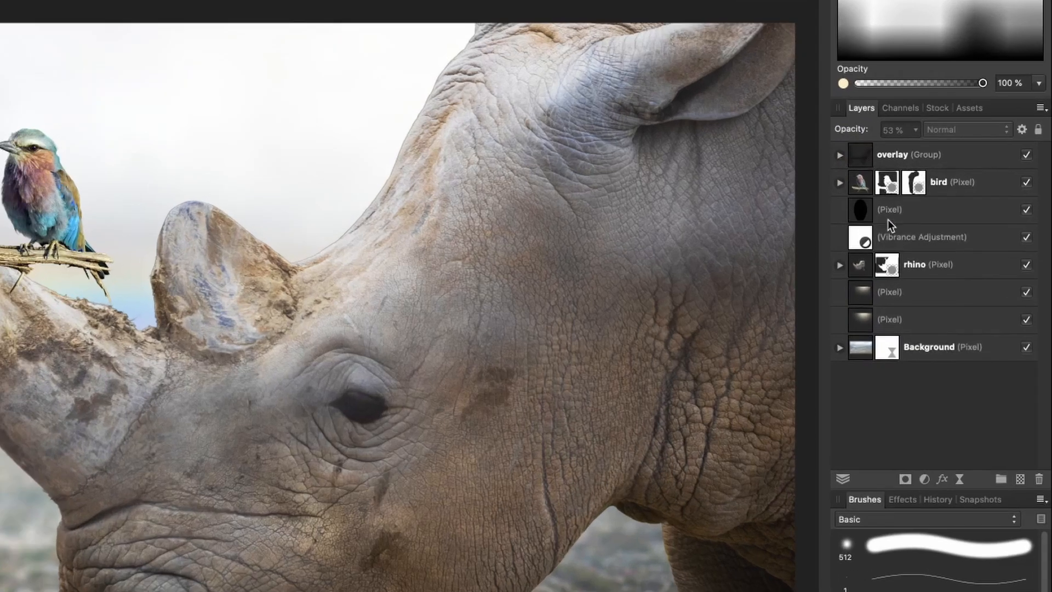
click(970, 242)
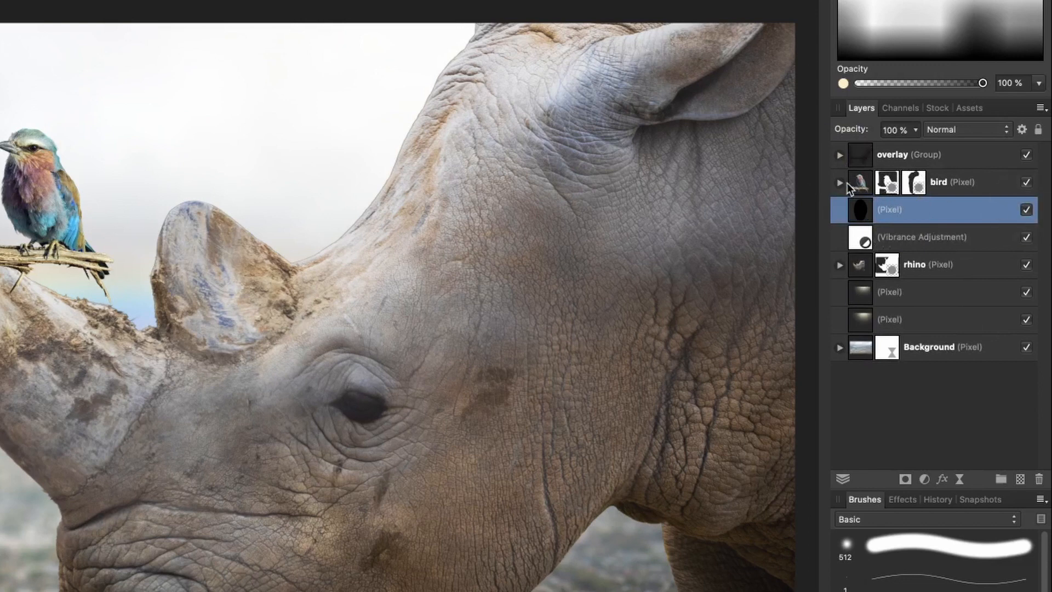
click(840, 183)
click(839, 183)
click(981, 182)
shift+click(954, 210)
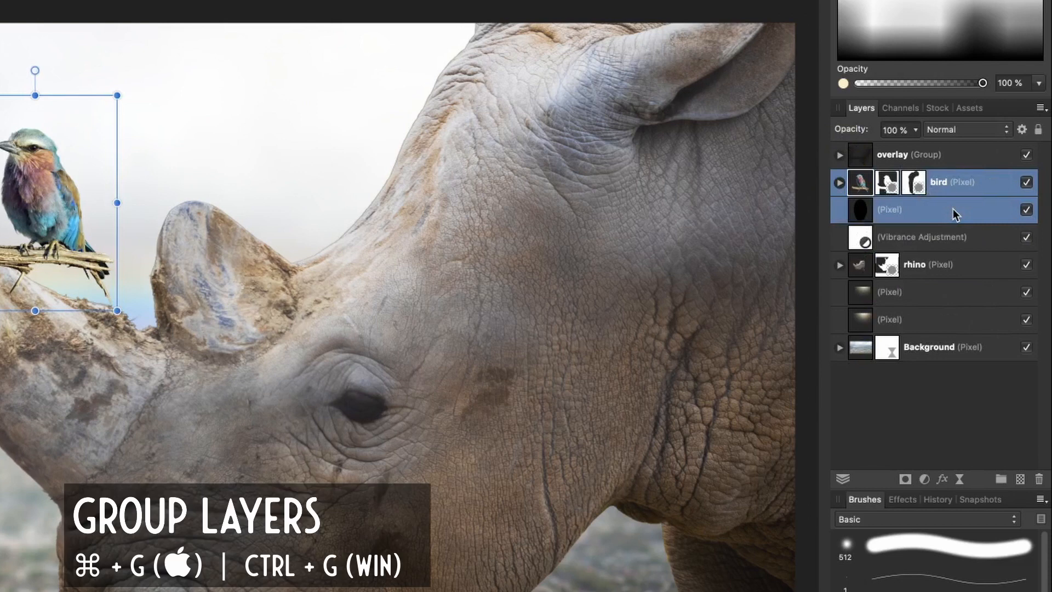
key(super+g)
Step: Rename the new group as bird
click(902, 183)
click(901, 182)
text(bir)
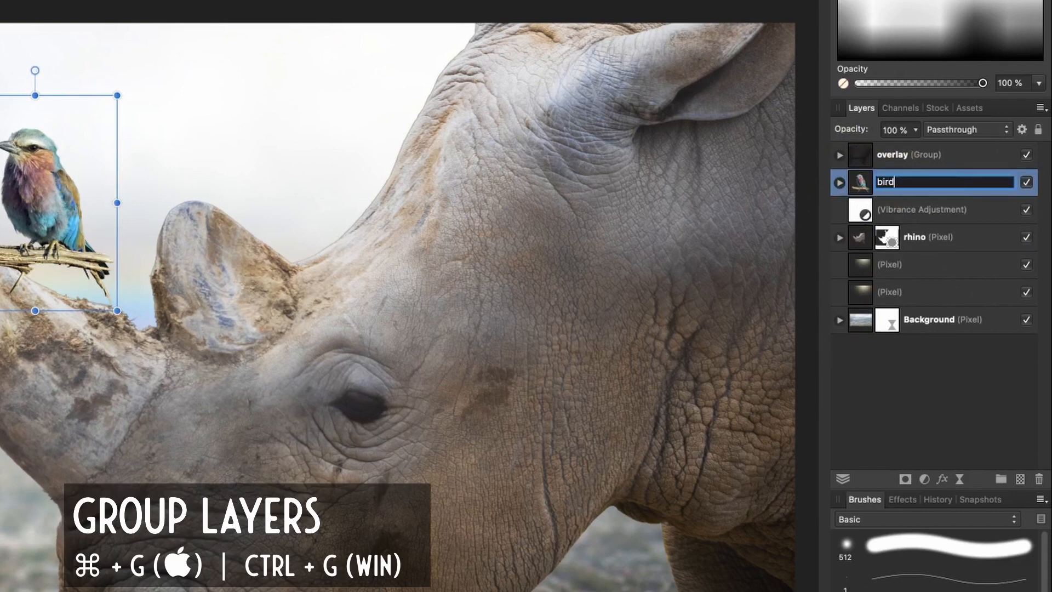
text(d)
key(Return)
Step: Nest the Vibrance adjustment inside the rhino layer and collapse that layer
drag(867, 202, 887, 248)
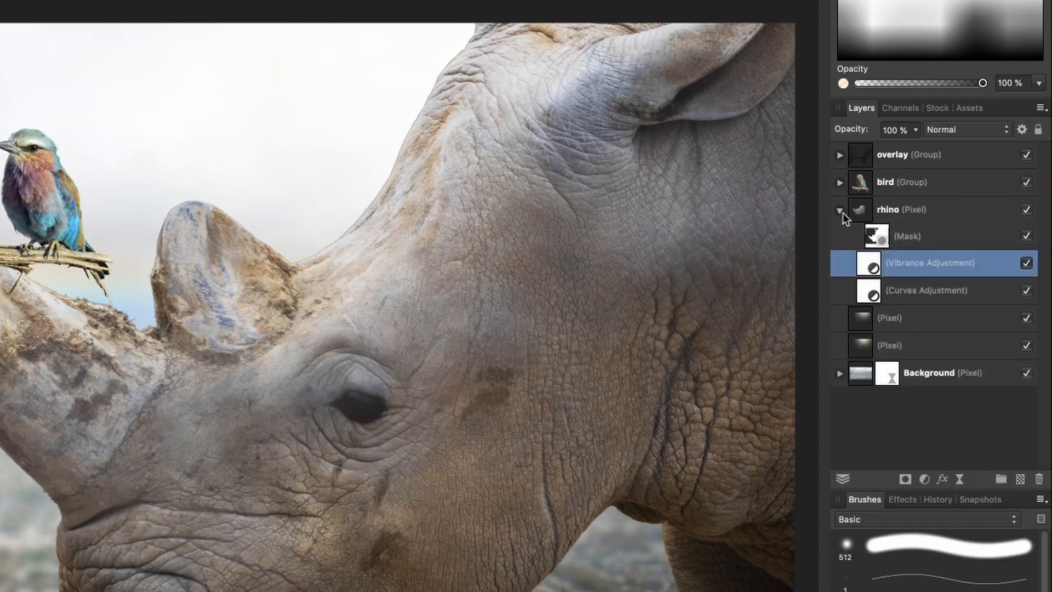
click(840, 211)
Step: Group the two glow pixel layers located between the rhino and Background layers
click(915, 243)
shift+click(978, 270)
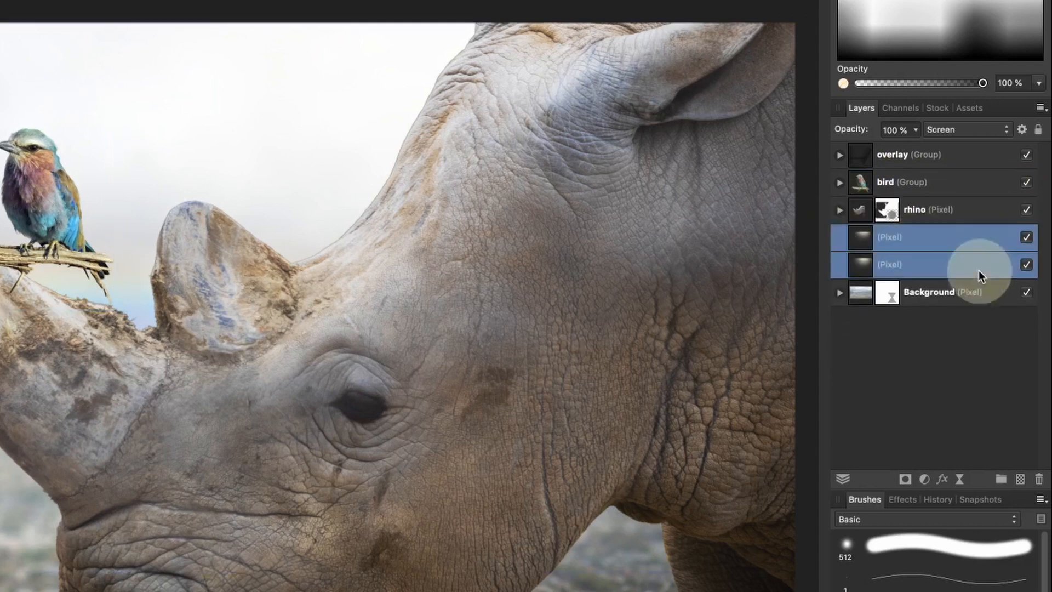
click(1029, 237)
click(1029, 236)
key(super+g)
Step: Rename the glow layers' group as light source
double_click(892, 237)
text(high)
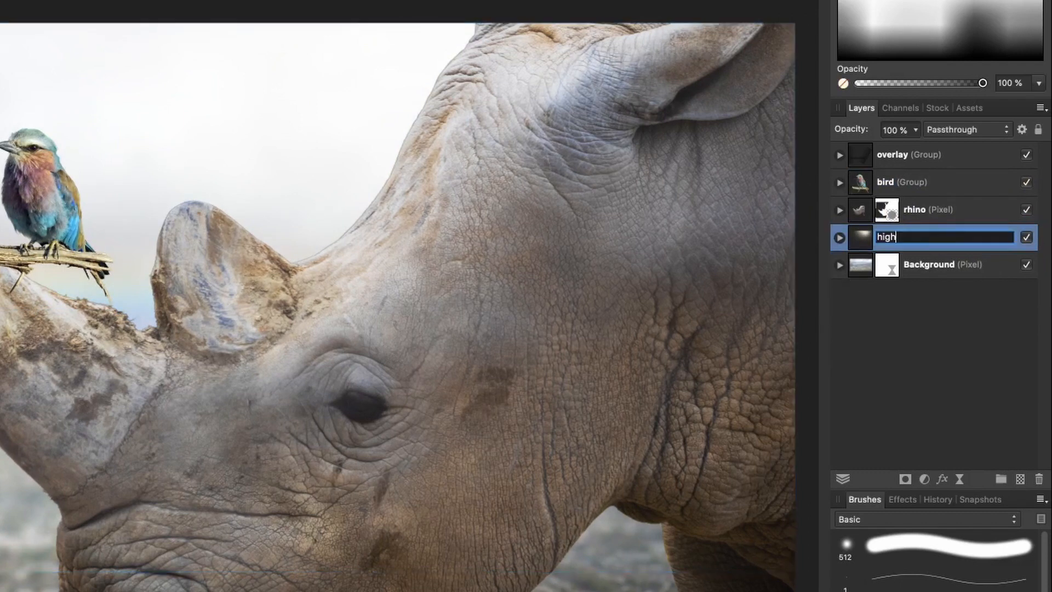
key(BackSpace)
key(BackSpace)
key(BackSpace)
key(BackSpace)
text(light so)
key(Return)
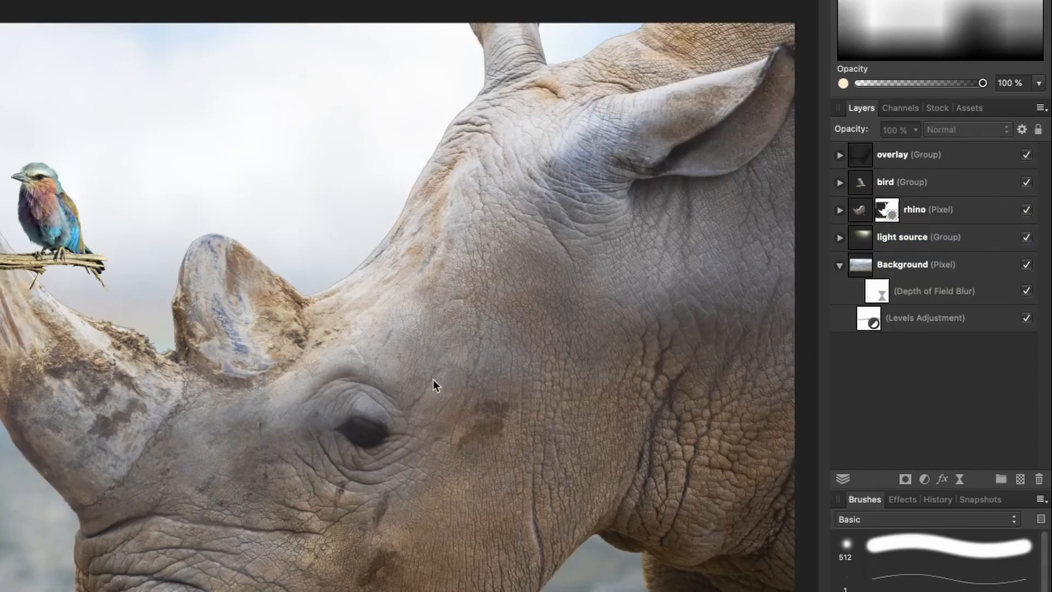
Step: Add a Brightness and Contrast adjustment inside the rhino layer with brightness at -48%, and invert its mask
click(929, 207)
click(839, 210)
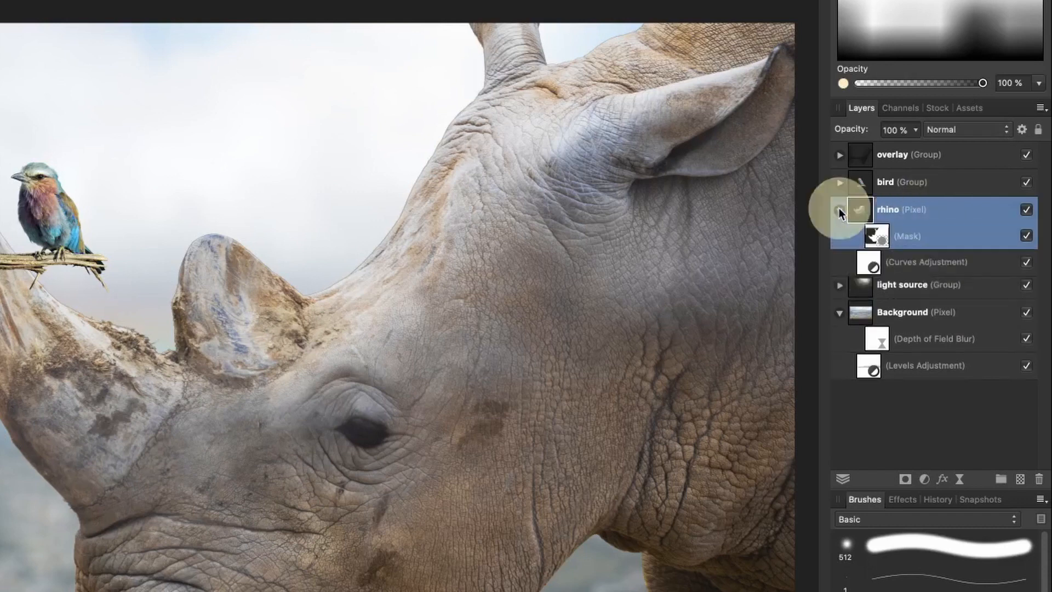
click(1026, 290)
click(1026, 290)
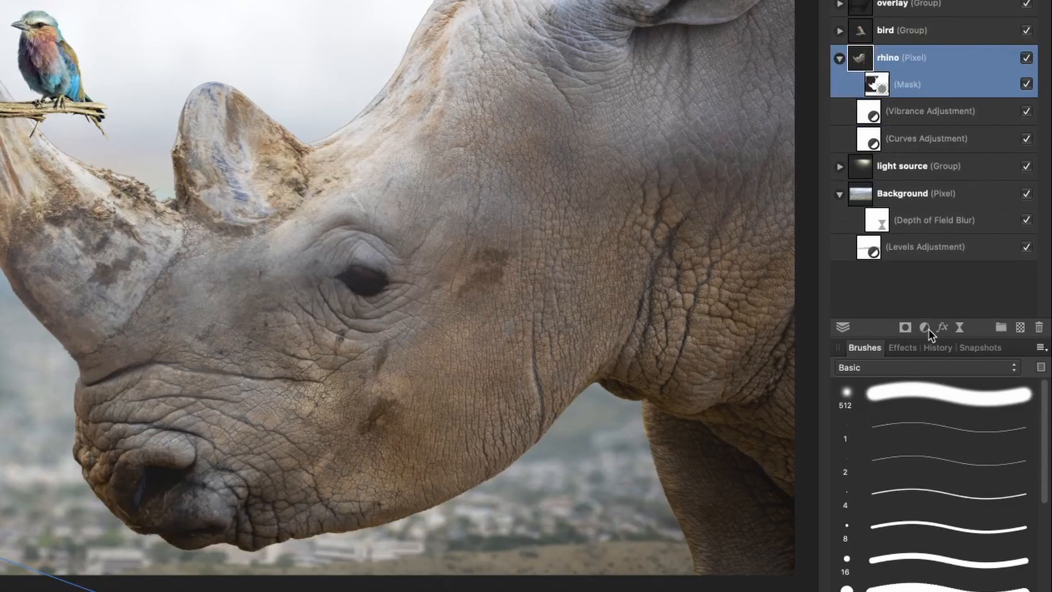
click(926, 480)
click(927, 562)
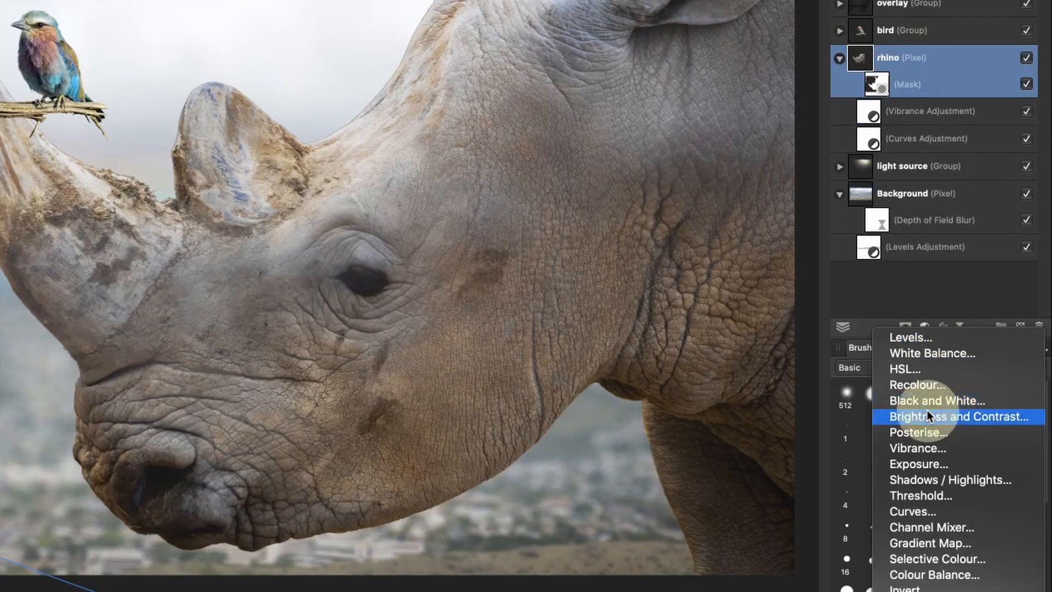
drag(857, 61, 899, 118)
drag(625, 555, 567, 555)
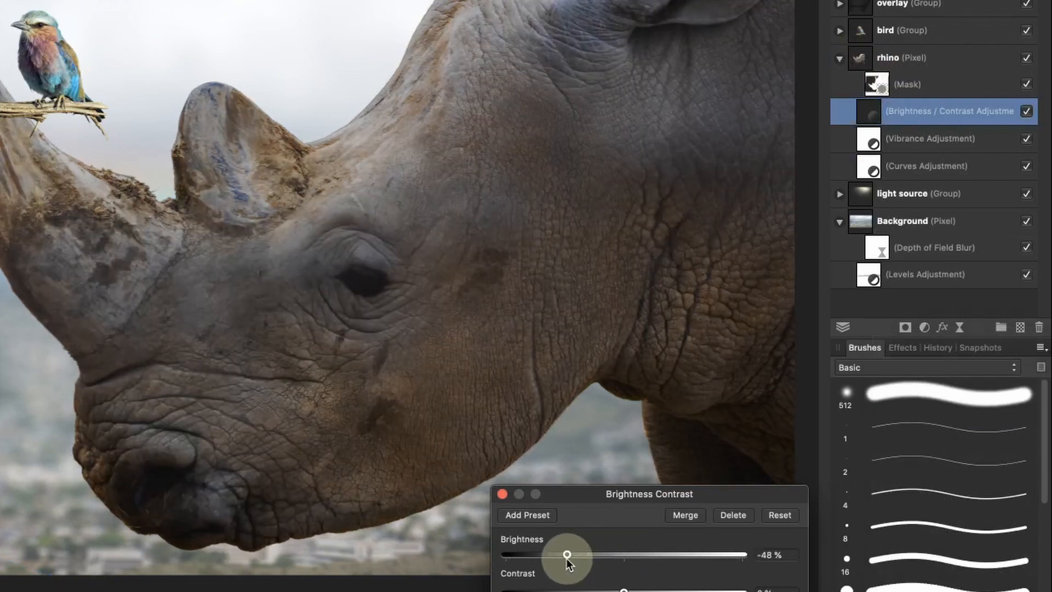
click(502, 494)
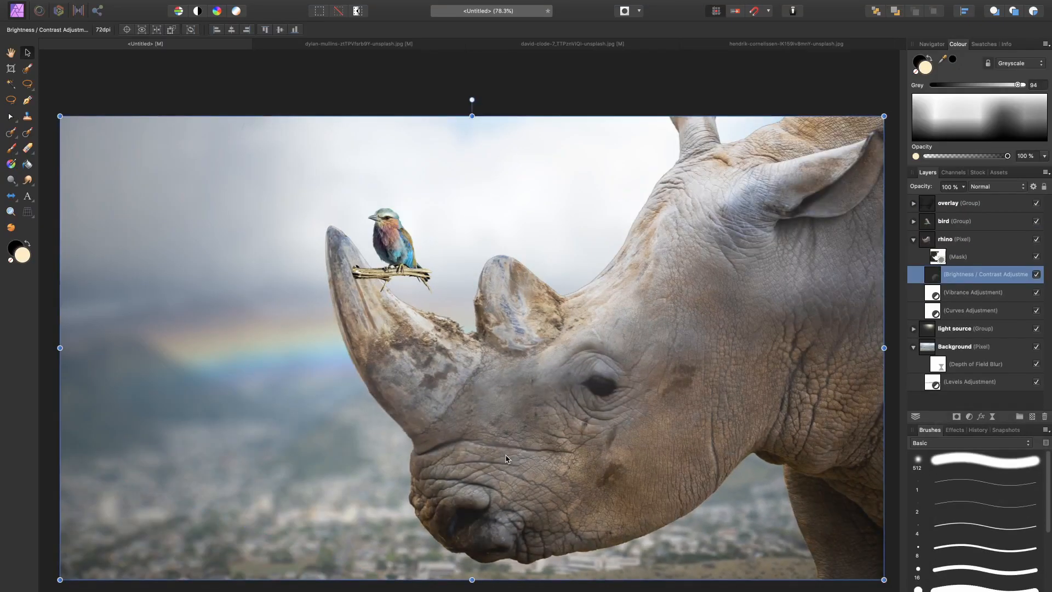
Step: Take the Paint Brush with default colours, undo the trial dabs on the horn, and reduce the brush width to 247 px
scroll(521, 291, up, 5)
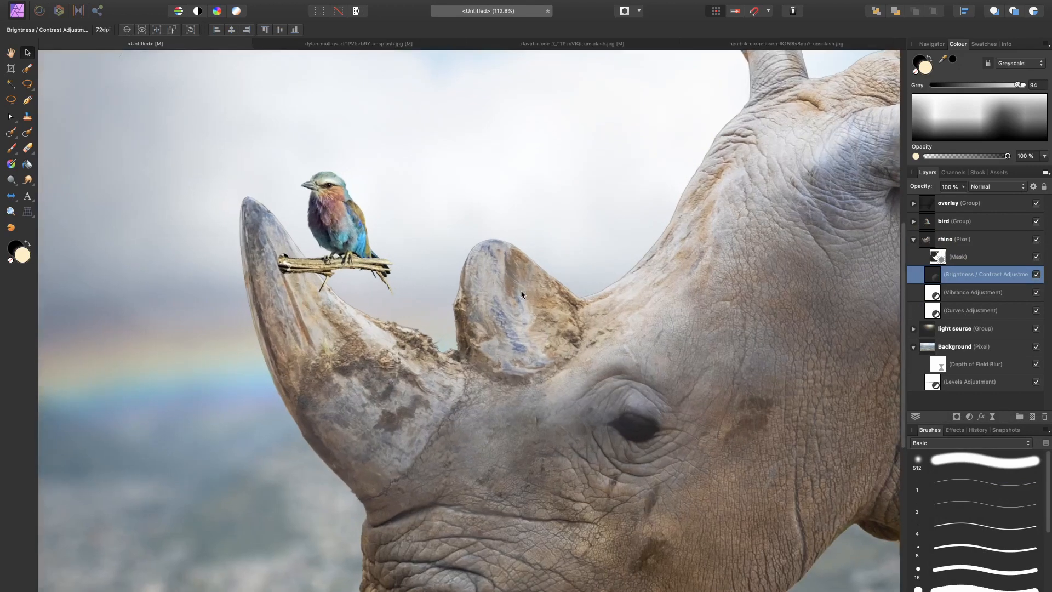
key(b)
click(303, 242)
key(super+z)
click(323, 348)
key(bracketleft)
key(bracketleft)
key(bracketleft)
key(bracketleft)
key(bracketleft)
key(bracketleft)
key(bracketleft)
key(super+z)
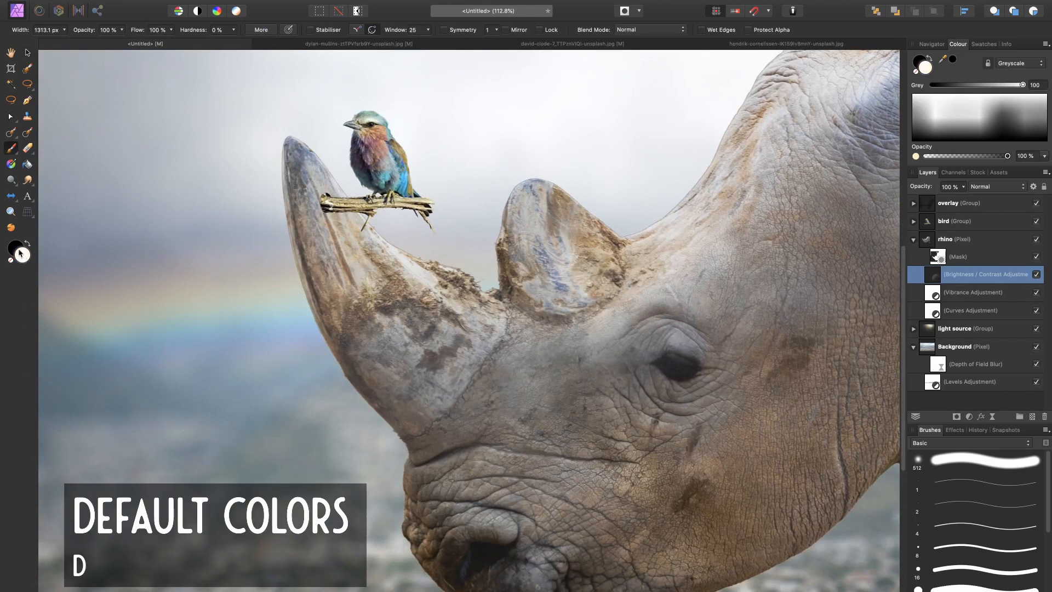
key(bracketleft)
key(bracketleft)
key(bracketleft)
key(bracketleft)
key(bracketleft)
key(bracketleft)
key(bracketleft)
key(bracketleft)
key(bracketleft)
key(bracketleft)
key(bracketleft)
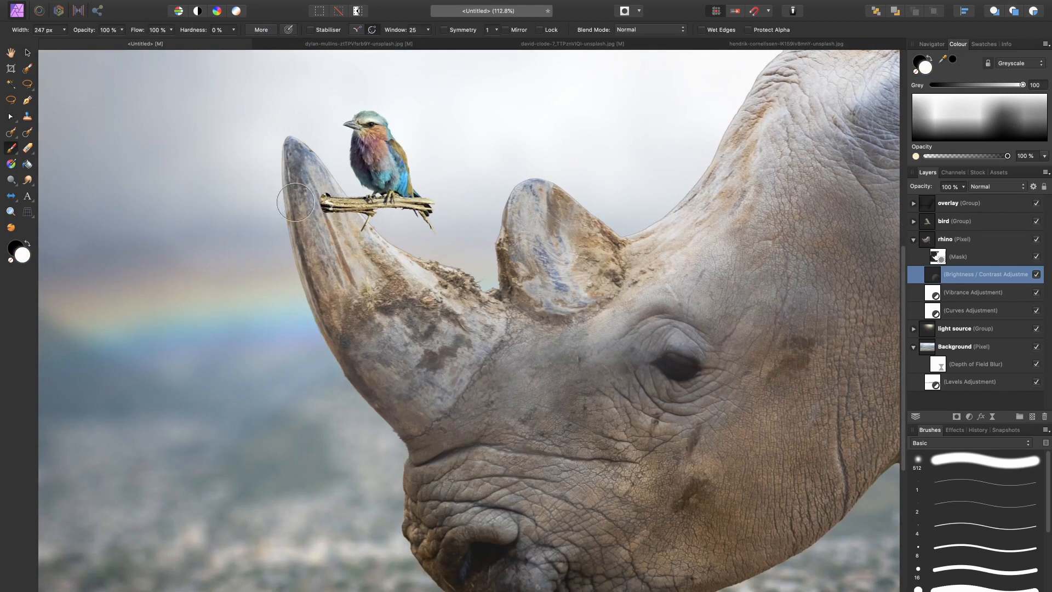
Step: Undo the full-flow trial stroke across the horn and face, and set the brush flow to 10%
mouse_move(278, 171)
mouse_down()
mouse_move(345, 357)
mouse_move(422, 439)
mouse_move(550, 371)
mouse_move(776, 287)
mouse_move(655, 303)
mouse_move(750, 276)
mouse_up()
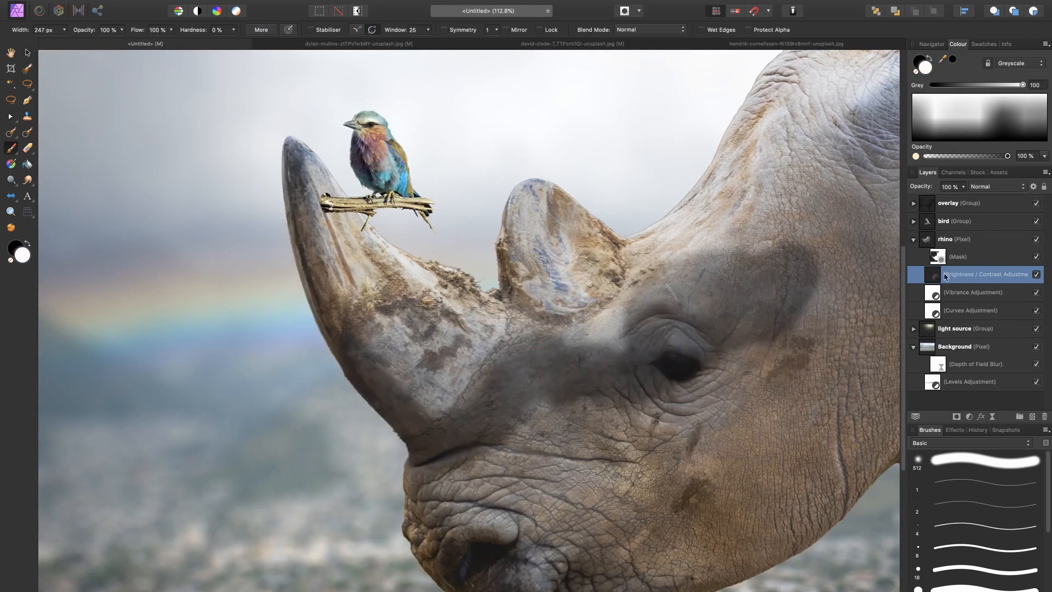
key(ctrl+z)
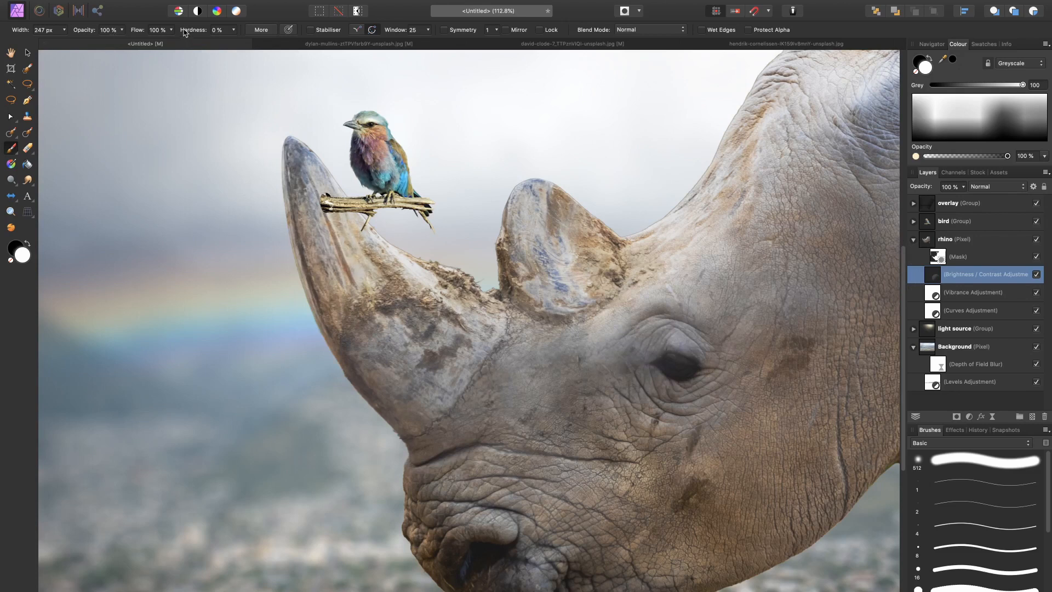
mouse_move(138, 31)
mouse_down()
mouse_move(116, 32)
mouse_move(143, 31)
mouse_up()
drag(320, 258, 282, 205)
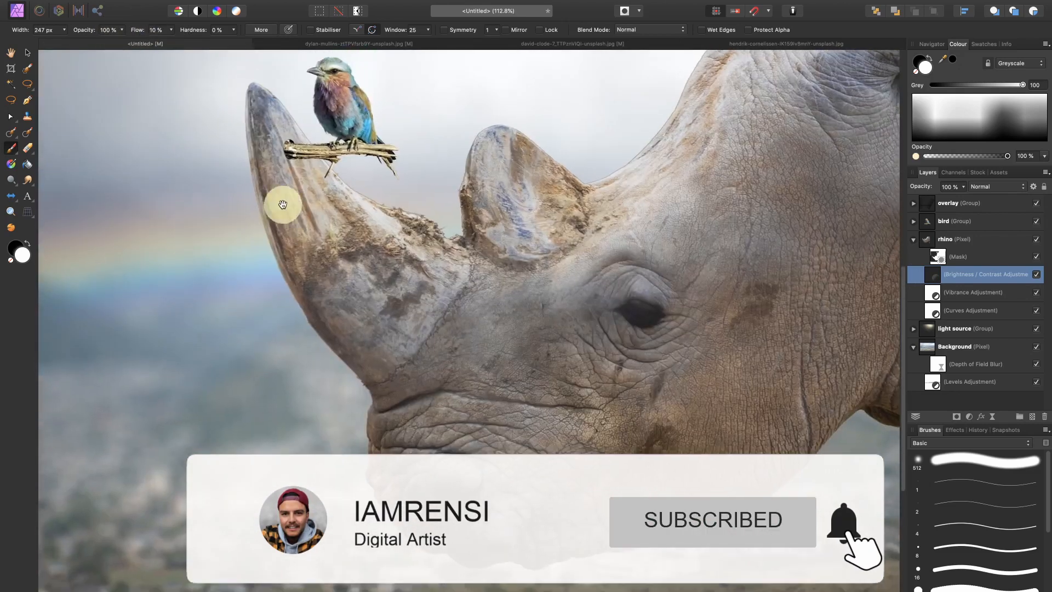
Step: Paint the darkening along the front horn's underside on the adjustment mask, alternating white and black to refine it
mouse_move(231, 114)
mouse_down()
mouse_move(254, 275)
mouse_move(237, 114)
mouse_move(271, 241)
mouse_move(284, 268)
mouse_move(265, 206)
mouse_move(383, 415)
mouse_move(286, 195)
mouse_move(437, 392)
mouse_move(315, 247)
mouse_move(430, 401)
mouse_move(391, 459)
mouse_up()
drag(395, 483, 339, 349)
key(x)
mouse_move(320, 300)
mouse_down()
mouse_move(300, 409)
mouse_move(323, 368)
mouse_move(354, 406)
mouse_up()
key(x)
mouse_move(338, 265)
mouse_down()
mouse_move(345, 298)
mouse_move(486, 383)
mouse_move(473, 404)
mouse_up()
Step: Enlarge the brush and paint the darkening onto the rhino's face
key(bracketright)
key(bracketright)
key(bracketright)
key(bracketright)
key(bracketright)
key(bracketright)
mouse_move(595, 371)
mouse_down()
mouse_move(519, 551)
mouse_move(559, 413)
mouse_up()
Step: Enlarge the brush further, lower the flow to 4%, and build up soft shading over the rhino's muzzle, cheek and jaw
key(bracketright)
key(bracketright)
key(bracketright)
key(bracketright)
drag(137, 28, 135, 28)
drag(484, 496, 411, 374)
drag(696, 316, 628, 352)
mouse_move(695, 294)
mouse_down()
mouse_move(376, 358)
mouse_move(359, 343)
mouse_up()
drag(732, 327, 660, 334)
Step: Paint black on the adjustment mask with a smaller brush to soften the darkening along the front horn and face
key(x)
key(bracketleft)
key(bracketleft)
key(bracketleft)
key(bracketleft)
key(bracketleft)
key(bracketleft)
key(bracketleft)
key(bracketleft)
drag(152, 378, 301, 441)
key(bracketleft)
key(bracketleft)
key(bracketleft)
key(bracketleft)
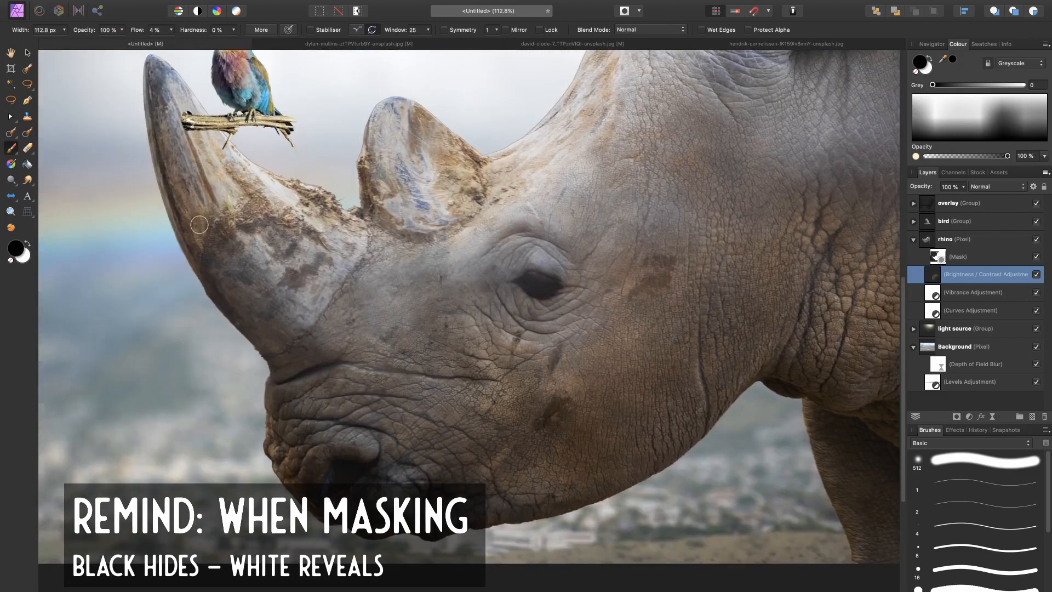
key(bracketright)
key(bracketright)
key(bracketright)
key(bracketright)
drag(166, 143, 182, 164)
drag(234, 237, 399, 416)
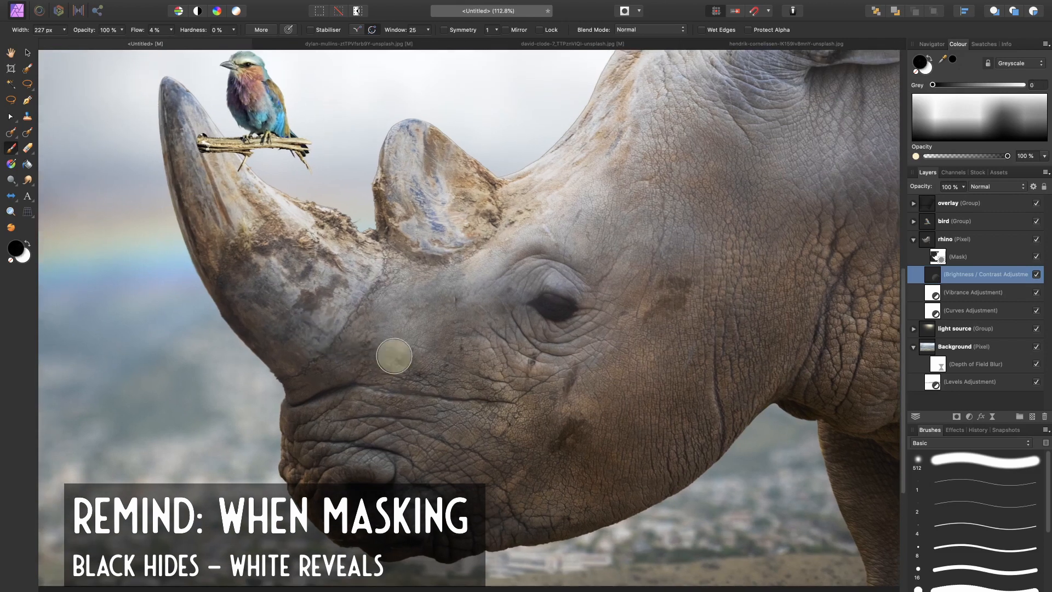
Step: Compare the rhino with and without the painted shading by reverting and restoring strokes and toggling the Brightness and Contrast adjustment
key(super+z)
key(super+z)
key(super+shift+z)
key(super+shift+z)
key(super+0)
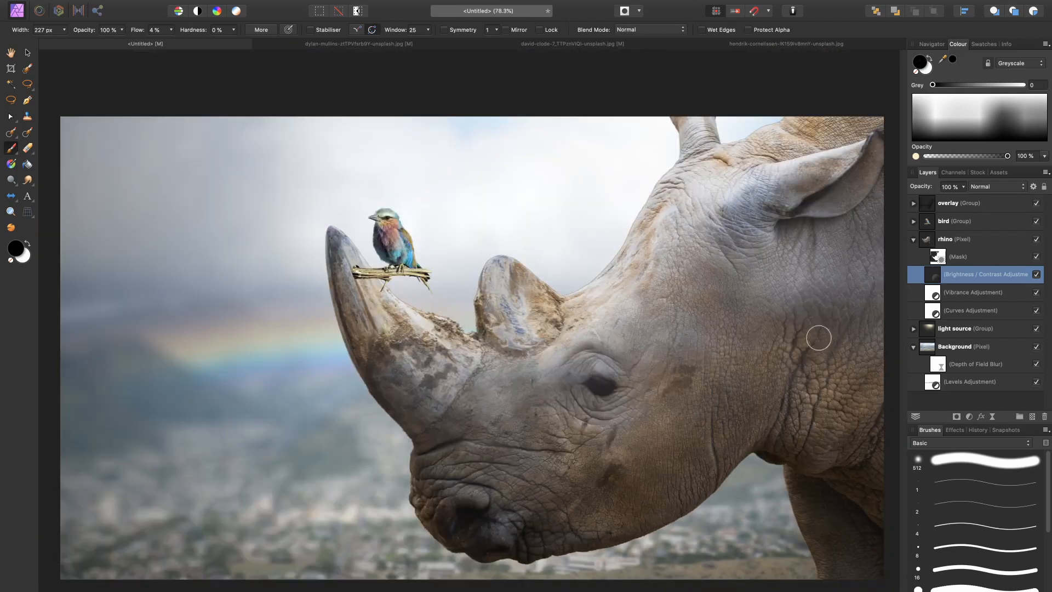
click(1037, 275)
click(1037, 275)
click(1038, 275)
click(1036, 276)
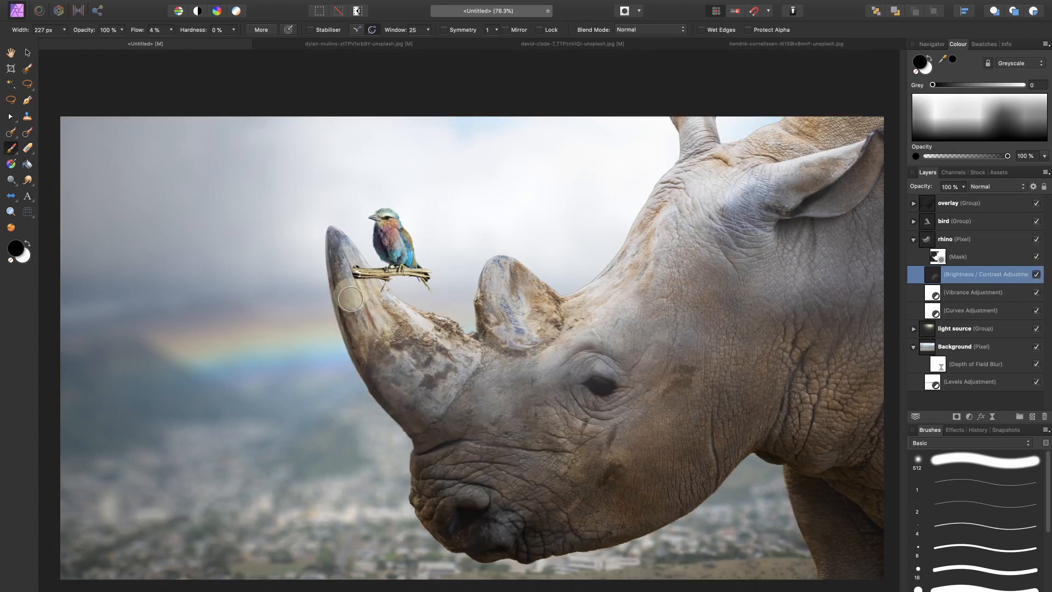
click(1036, 275)
Step: Enlarge the brush to 388 px and paint white on the Brightness and Contrast mask over the rhino's cheek and neck
click(1036, 275)
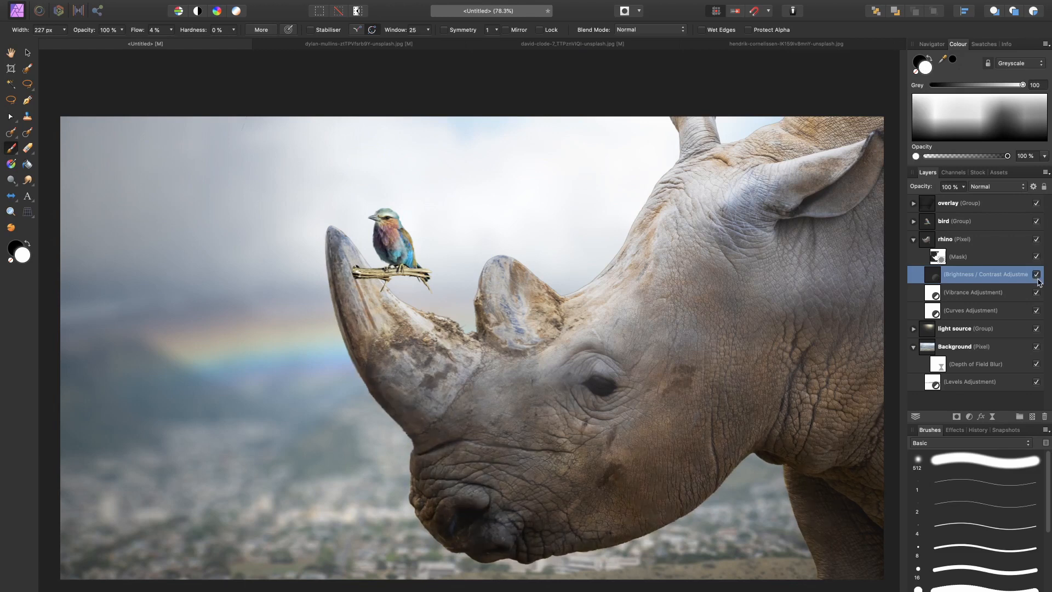
click(1036, 275)
click(1036, 275)
key(super+1)
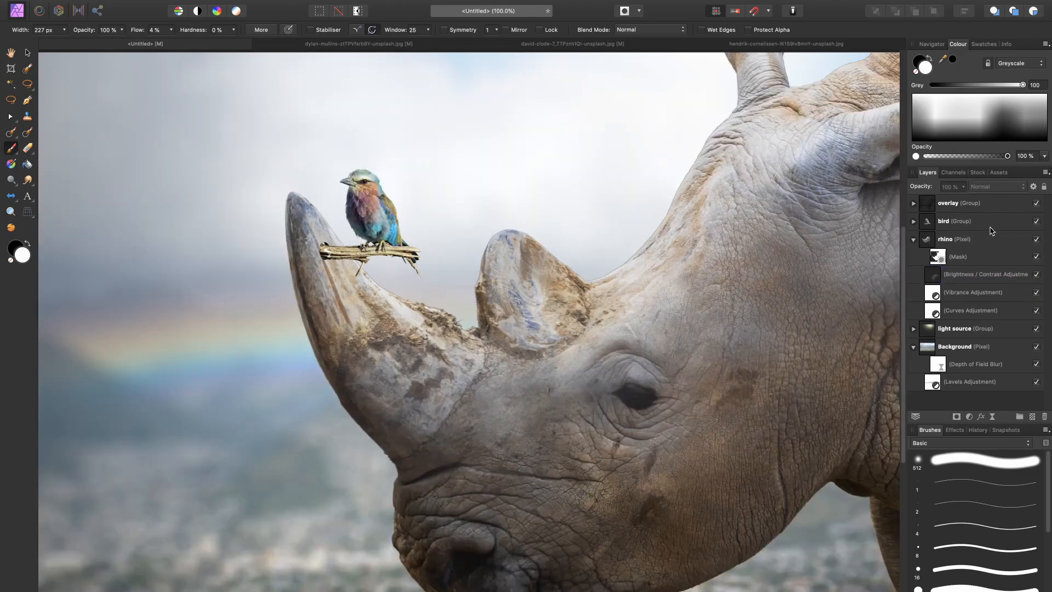
drag(657, 320, 465, 289)
key(x)
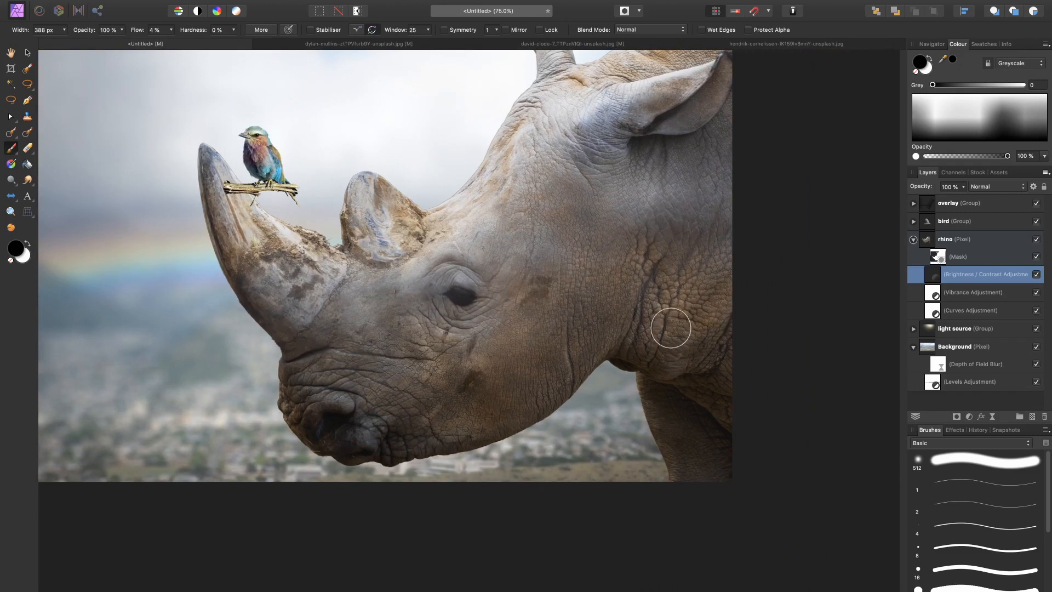
key(x)
scroll(639, 300, up, 1)
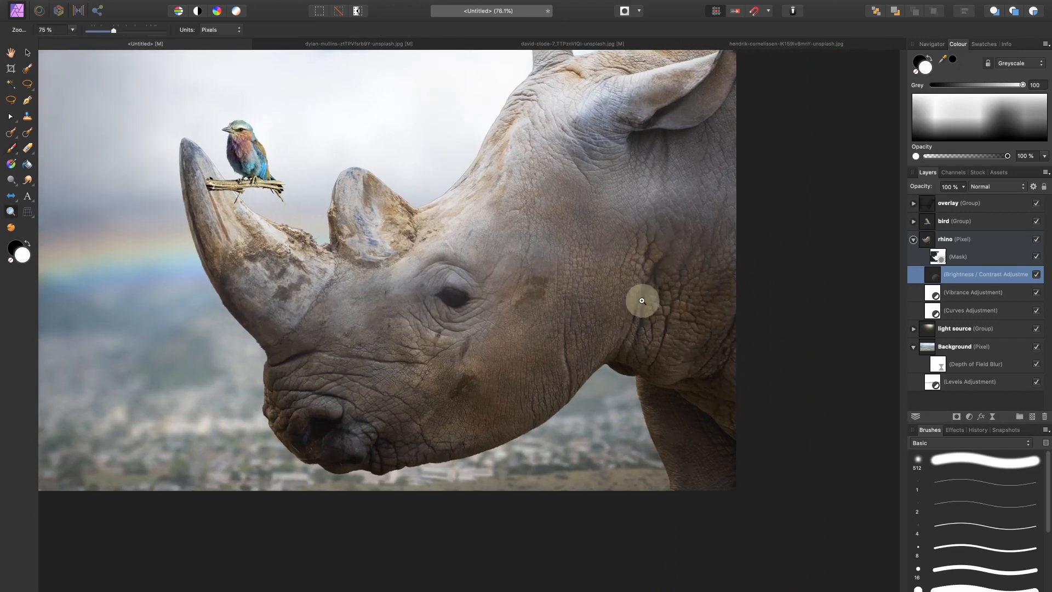
mouse_move(652, 289)
mouse_down()
mouse_move(696, 277)
mouse_move(717, 308)
mouse_move(662, 338)
mouse_up()
drag(643, 266, 688, 352)
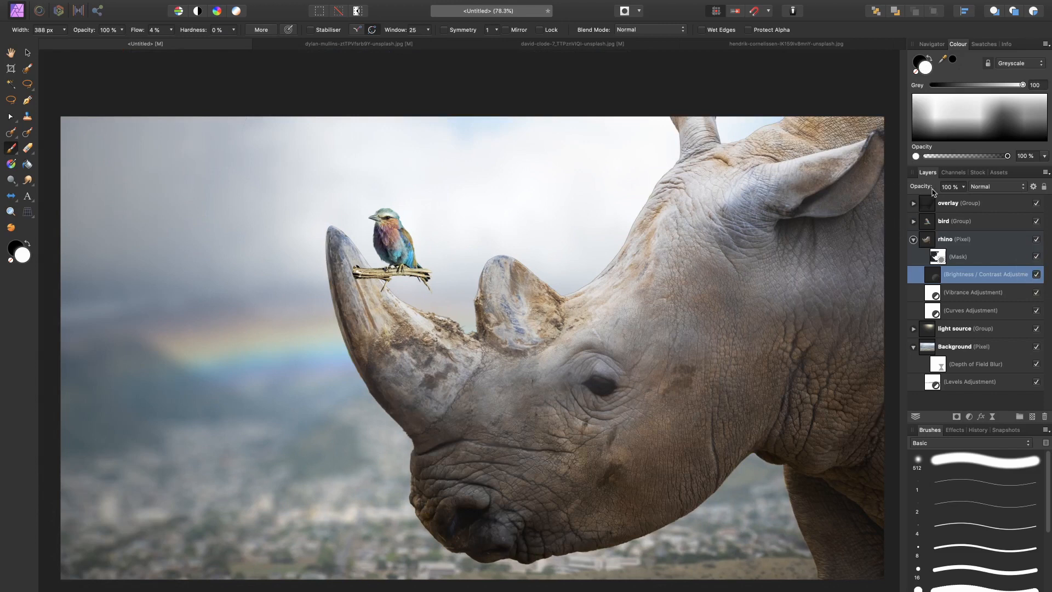
Step: In the overlay group, shift and narrow the first darkening layer toward the image's left edge
click(948, 202)
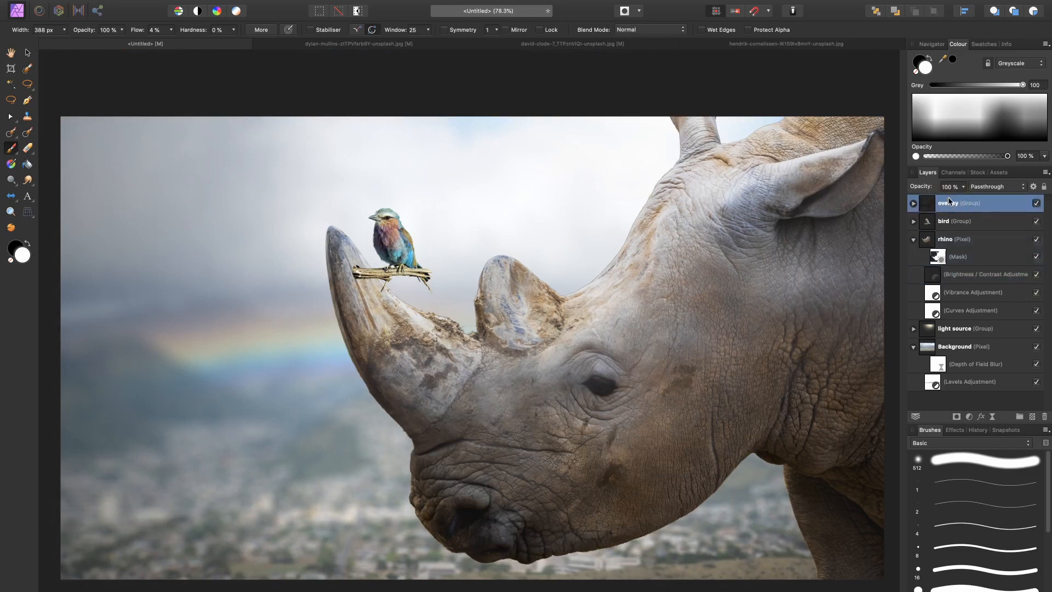
click(1037, 203)
click(913, 204)
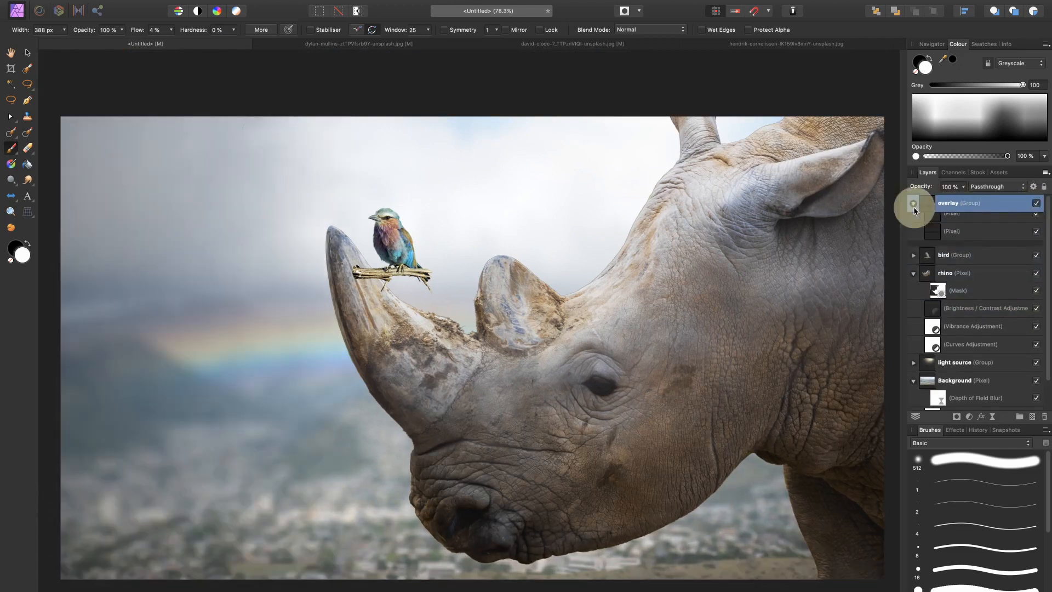
click(935, 228)
key(x)
key(v)
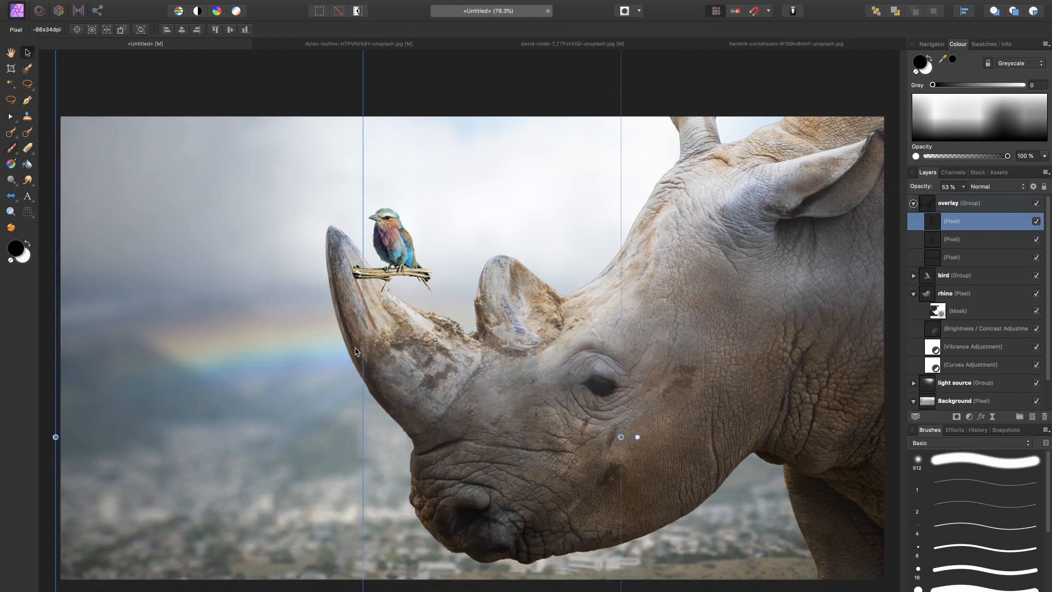
drag(292, 357, 264, 360)
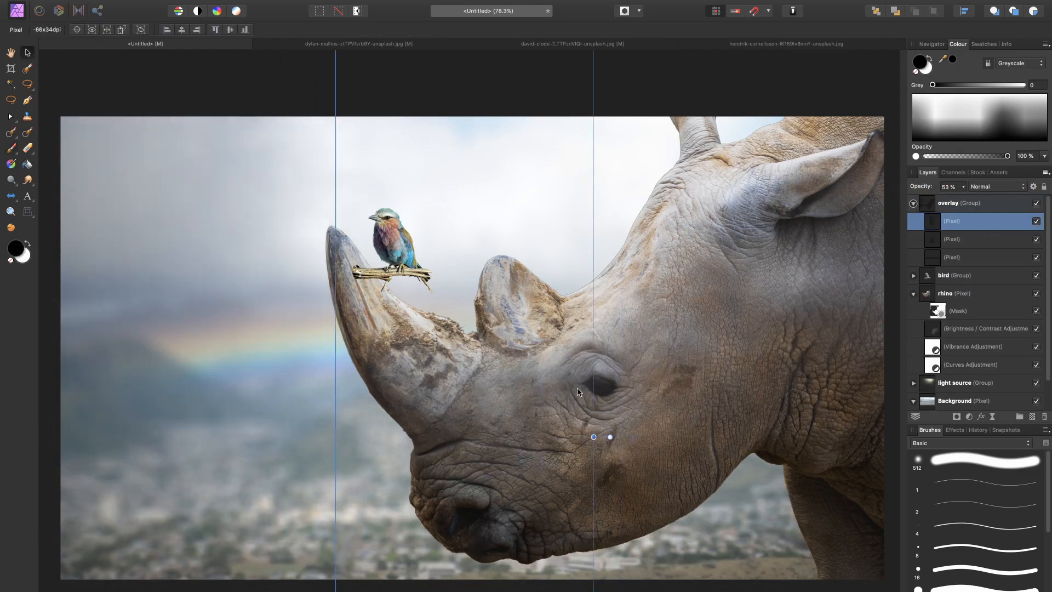
drag(594, 437, 415, 459)
drag(277, 461, 305, 462)
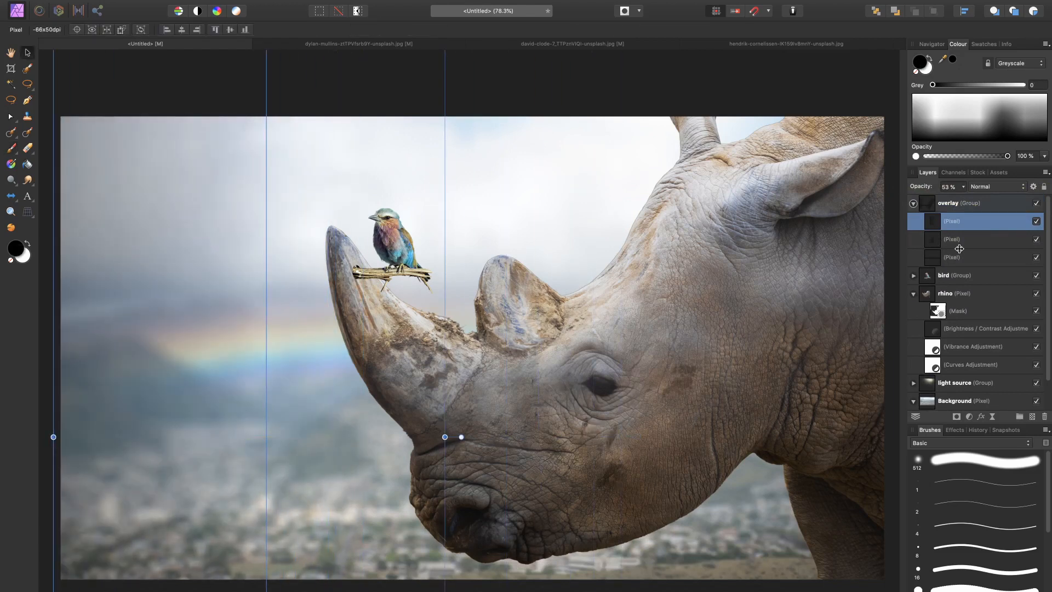
Step: Select the second darkening layer in the overlay group and adjust its width along the image's right edge
click(943, 243)
drag(690, 376, 557, 384)
drag(627, 385, 729, 458)
Step: Adjust the bottom-edge darkening layer's extent, set its opacity to 69%, and collapse the overlay group
click(977, 262)
scroll(510, 451, down, 5)
drag(507, 450, 499, 410)
key(0)
scroll(499, 409, up, 5)
key(ctrl+z)
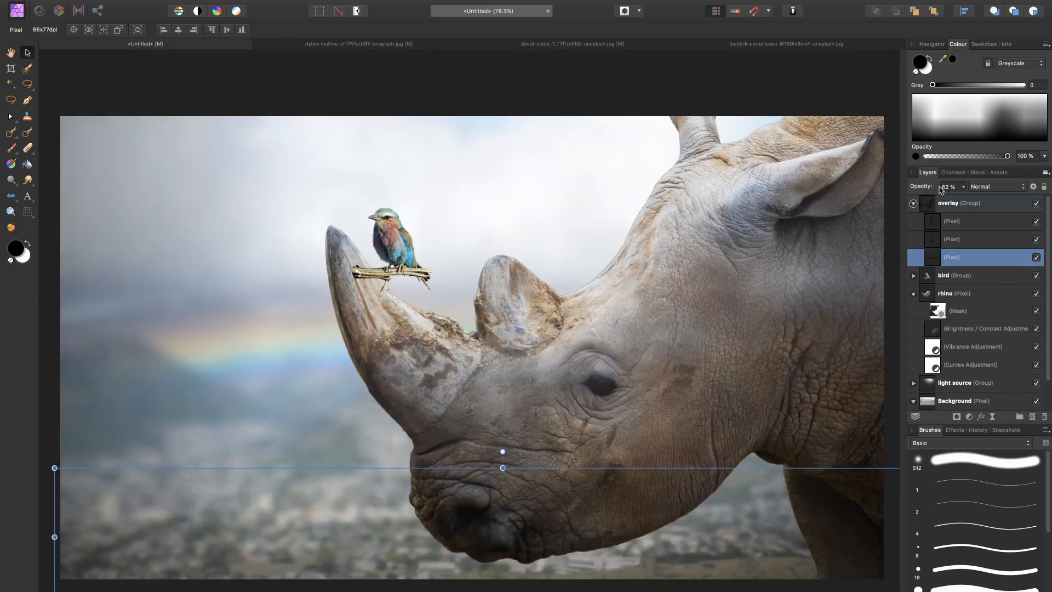
drag(930, 187, 937, 187)
click(913, 203)
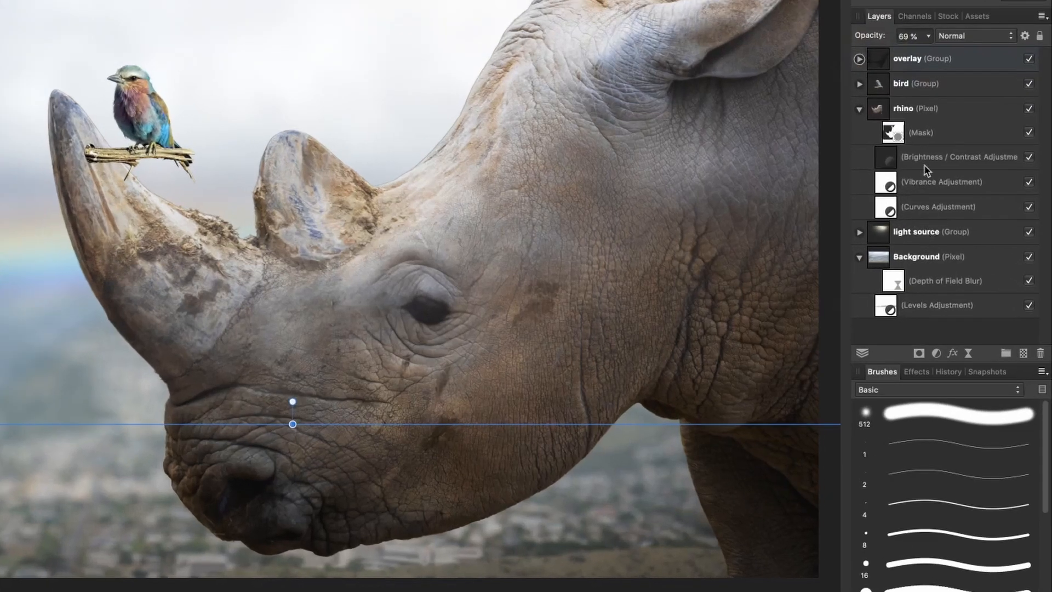
Step: Add an Exposure adjustment above the rhino's Brightness and Contrast adjustment, raise the exposure, and invert its mask
click(943, 159)
click(935, 353)
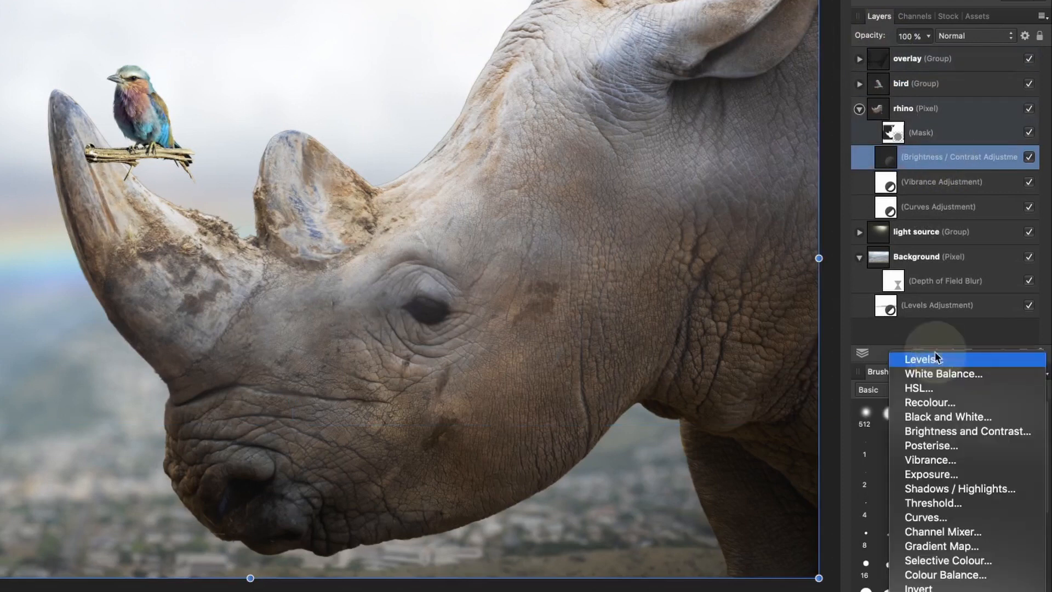
click(939, 476)
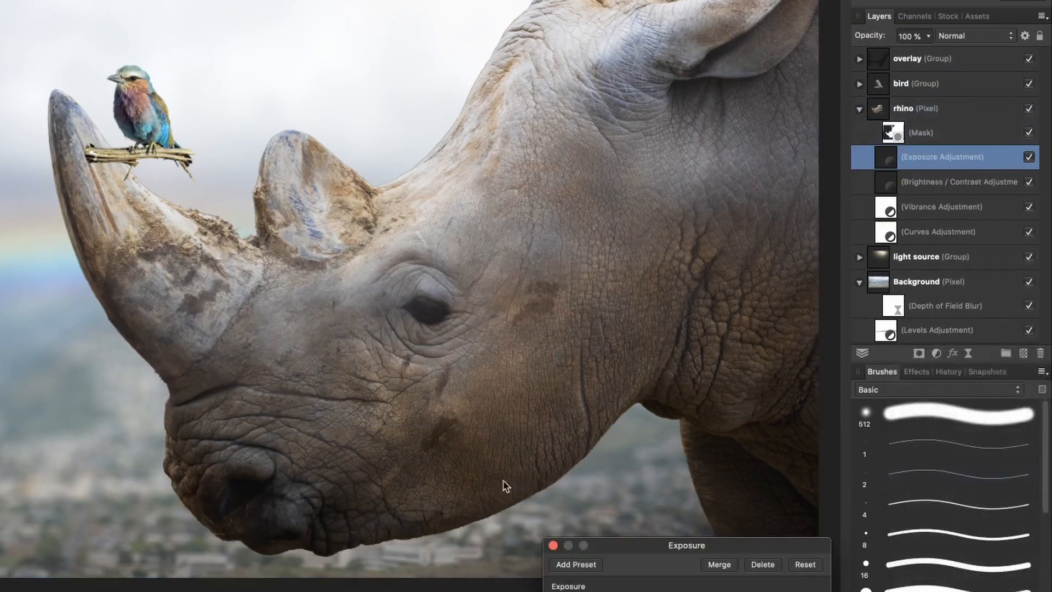
drag(669, 591, 673, 591)
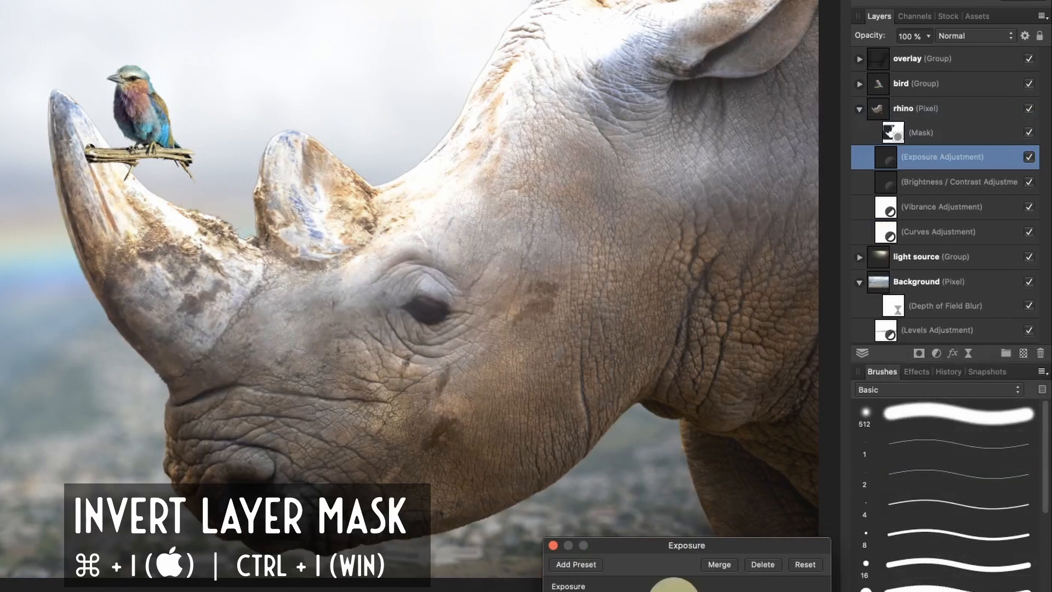
click(549, 548)
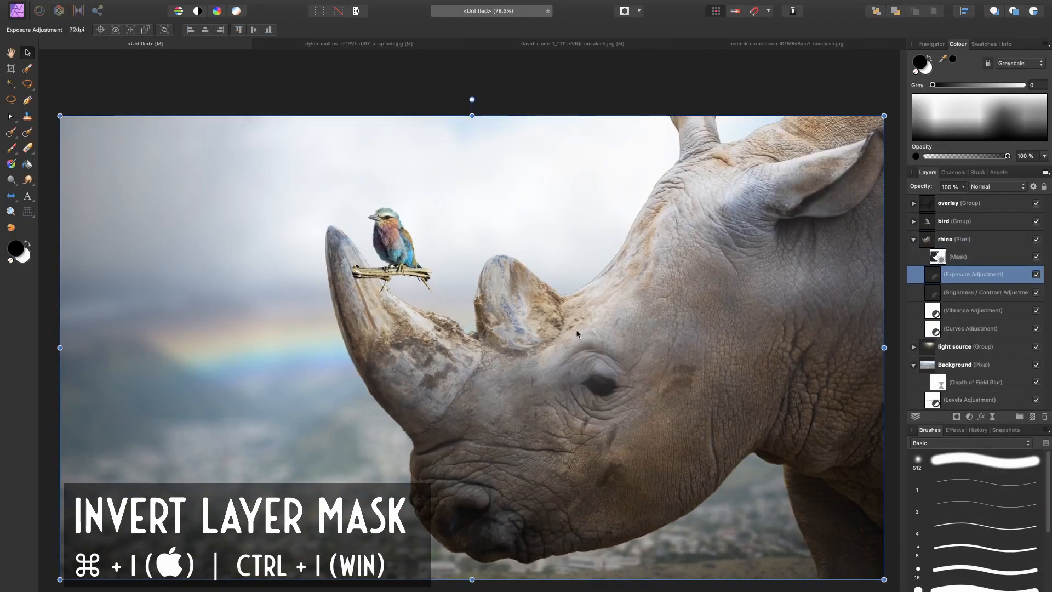
Step: Paint white on the Exposure mask at 388 px and 4% flow to highlight the rhino's horns, brow and forehead
scroll(386, 352, up, 3)
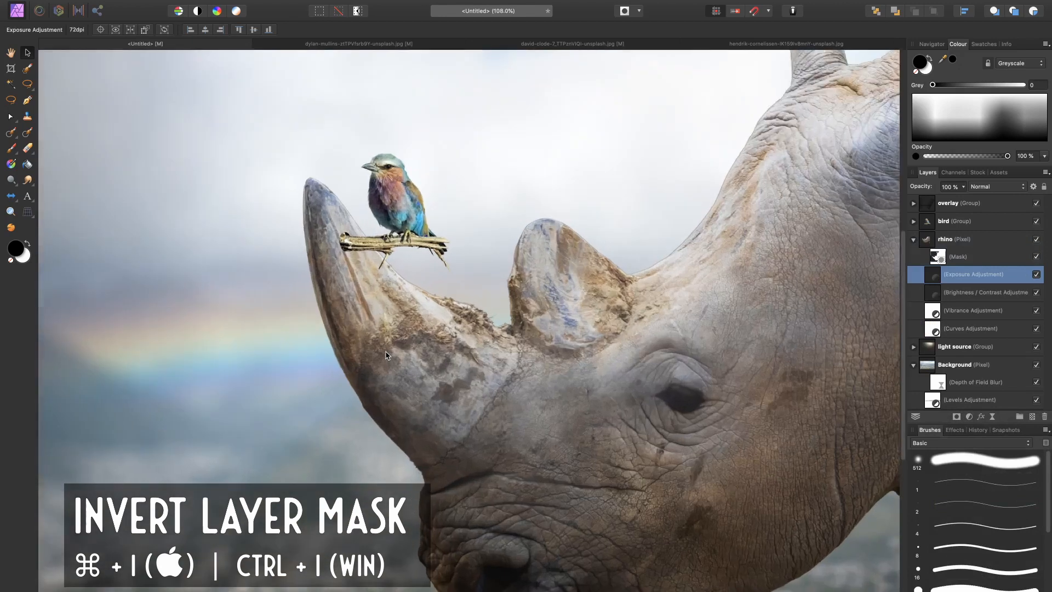
scroll(386, 352, up, 1)
key(b)
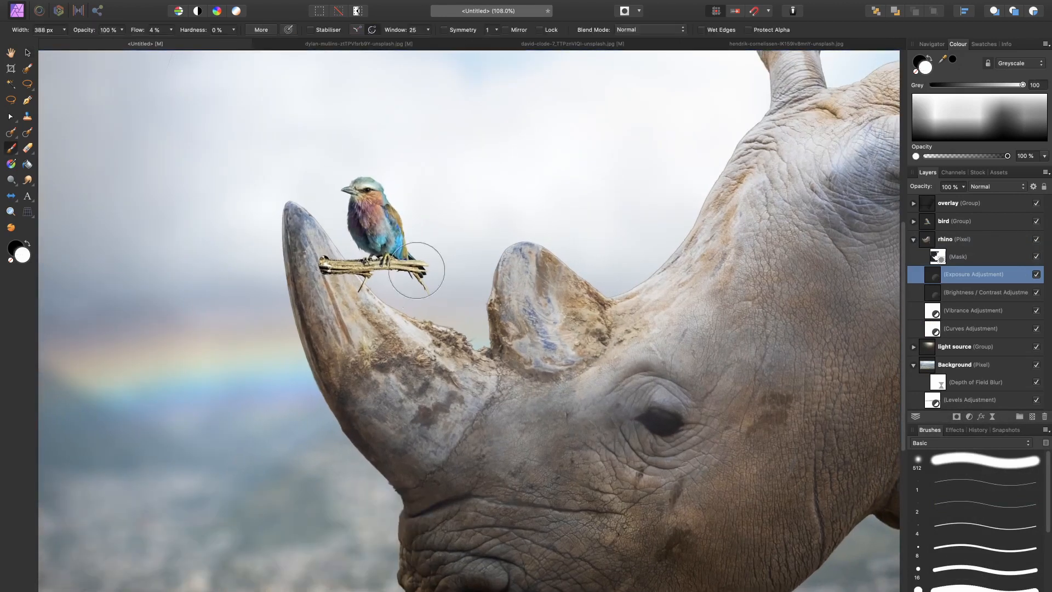
mouse_move(397, 307)
mouse_down()
mouse_move(419, 347)
mouse_move(479, 348)
mouse_move(531, 366)
mouse_move(510, 293)
mouse_up()
mouse_move(588, 249)
mouse_down()
mouse_move(548, 263)
mouse_move(616, 275)
mouse_move(587, 277)
mouse_move(594, 285)
mouse_up()
mouse_move(620, 398)
mouse_down()
mouse_move(591, 425)
mouse_move(524, 423)
mouse_up()
drag(688, 427, 613, 428)
drag(697, 180, 586, 299)
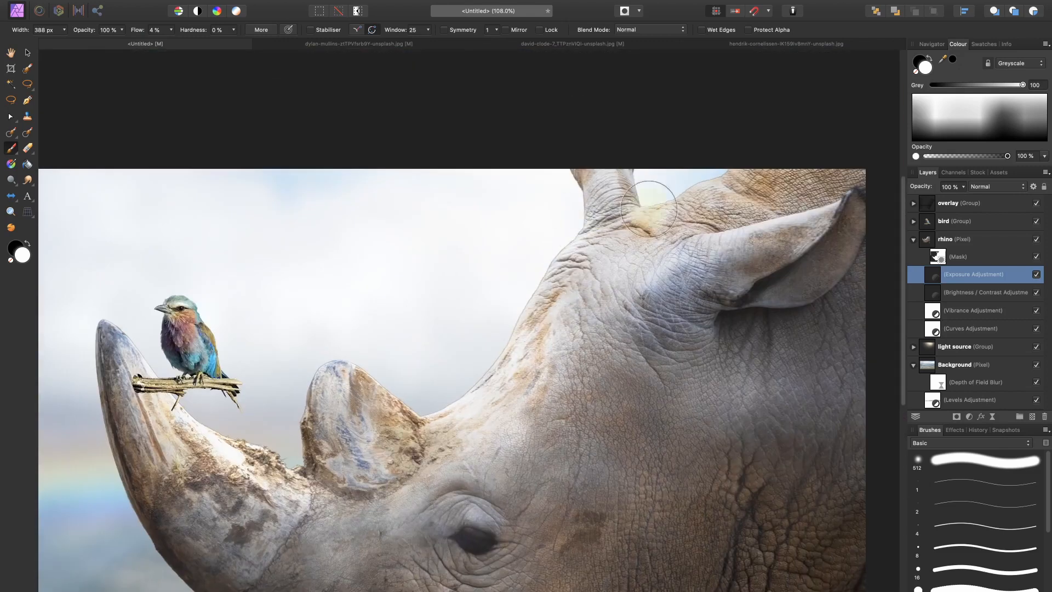
Step: Refine the Exposure mask around the rhino's ear and upper head with a smaller brush and one of about 362 px
key([)
key([)
key([)
drag(765, 242, 703, 320)
key(])
key(])
key(])
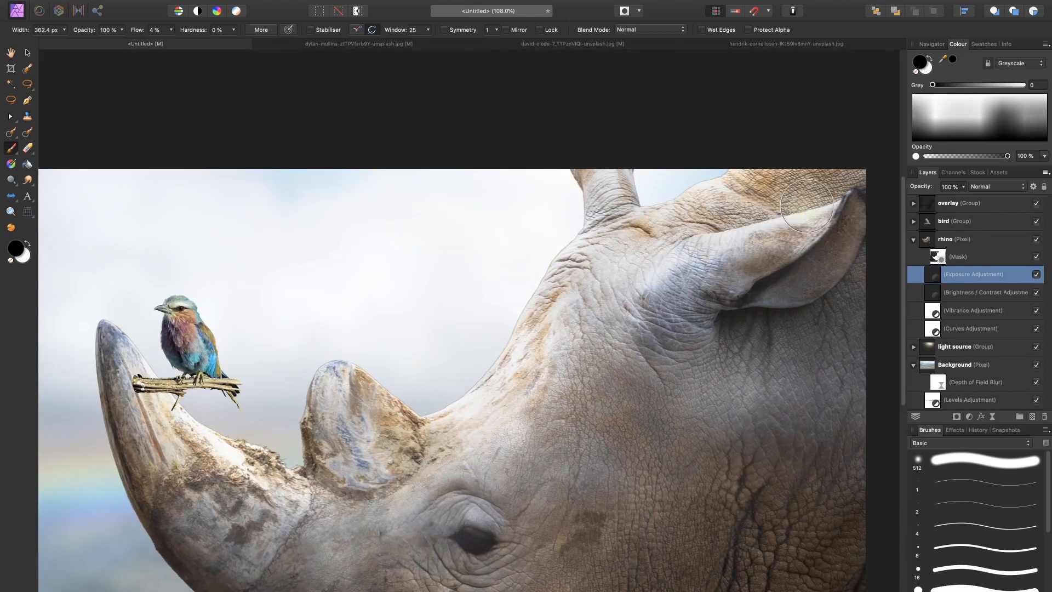
mouse_move(635, 247)
mouse_down()
mouse_move(615, 254)
mouse_move(554, 362)
mouse_move(604, 429)
mouse_up()
key(super+0)
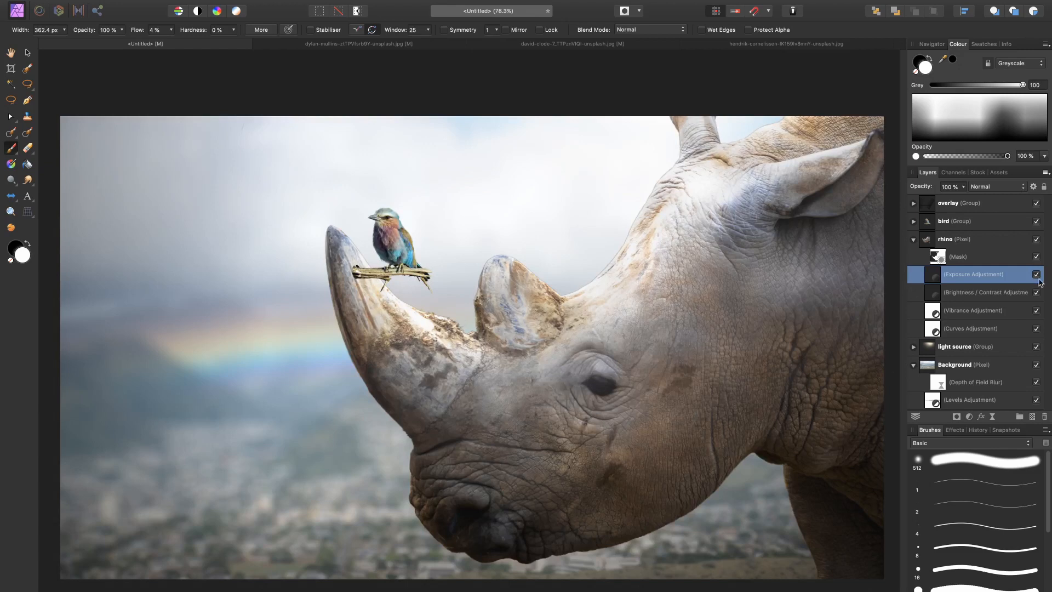
Step: Paint further highlights on the Exposure mask over the rhino's horns and forehead
scroll(507, 261, up, 3)
key(x)
key(x)
drag(507, 268, 584, 309)
Step: Shrink the brush to about 218 px and paint white on the Brightness and Contrast mask to refine the rhino's shading
key([)
key([)
key([)
click(921, 299)
mouse_move(478, 306)
mouse_down()
mouse_move(556, 403)
mouse_move(513, 390)
mouse_move(502, 408)
mouse_move(463, 400)
mouse_up()
scroll(659, 271, down, 2)
key(super+0)
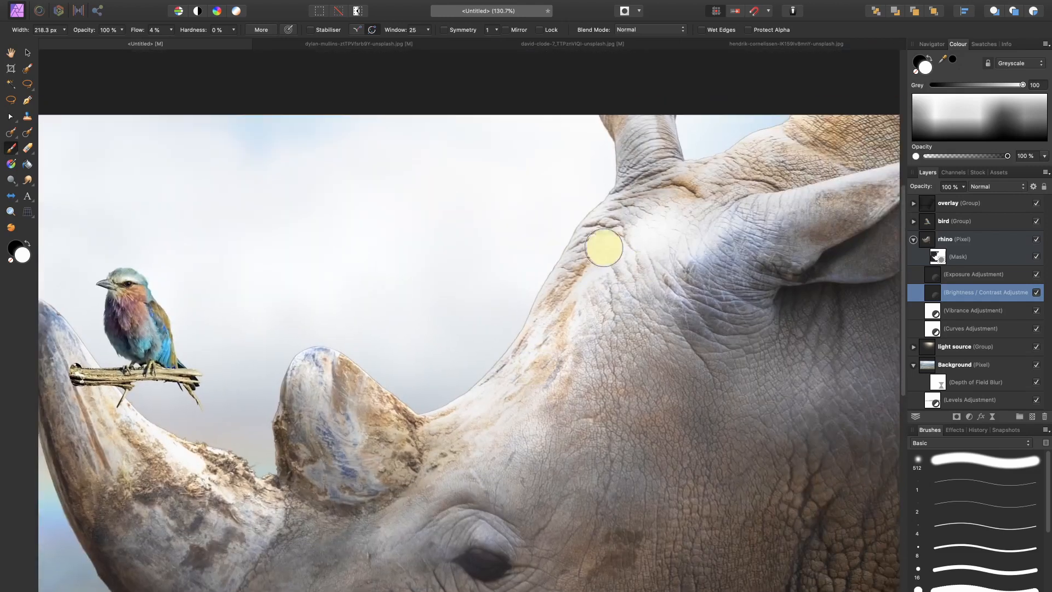
key(x)
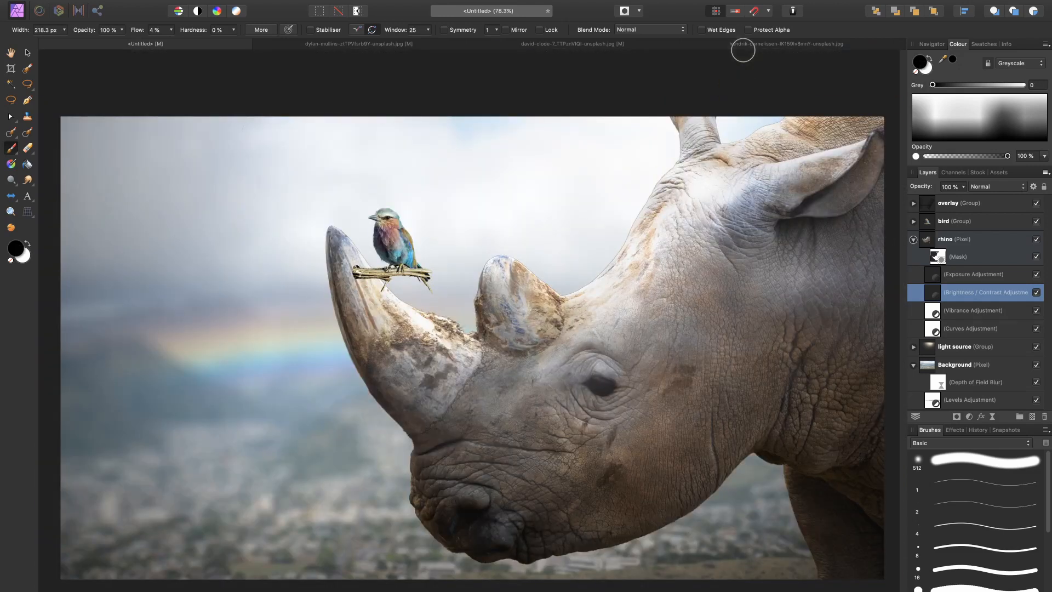
Step: Compare the rhino with and without the Exposure and Brightness and Contrast adjustments
shift+click(1003, 275)
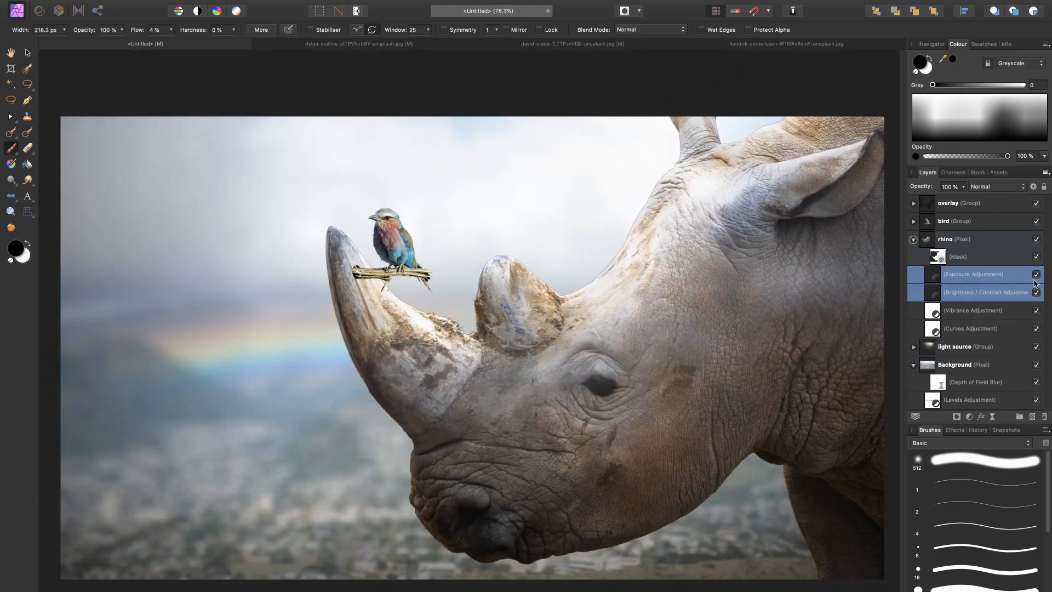
click(1036, 275)
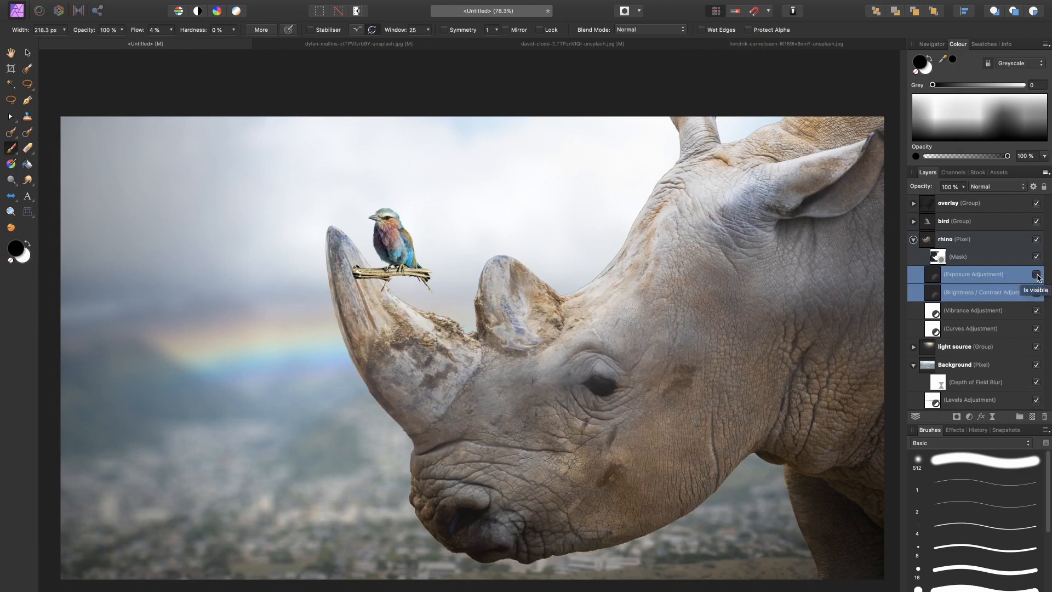
click(1036, 274)
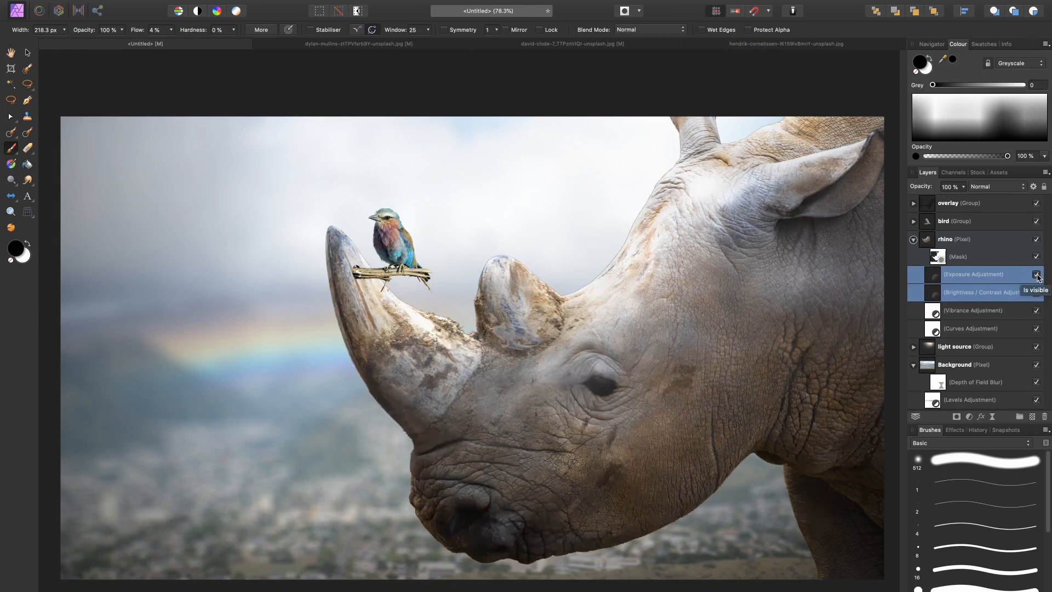
click(953, 295)
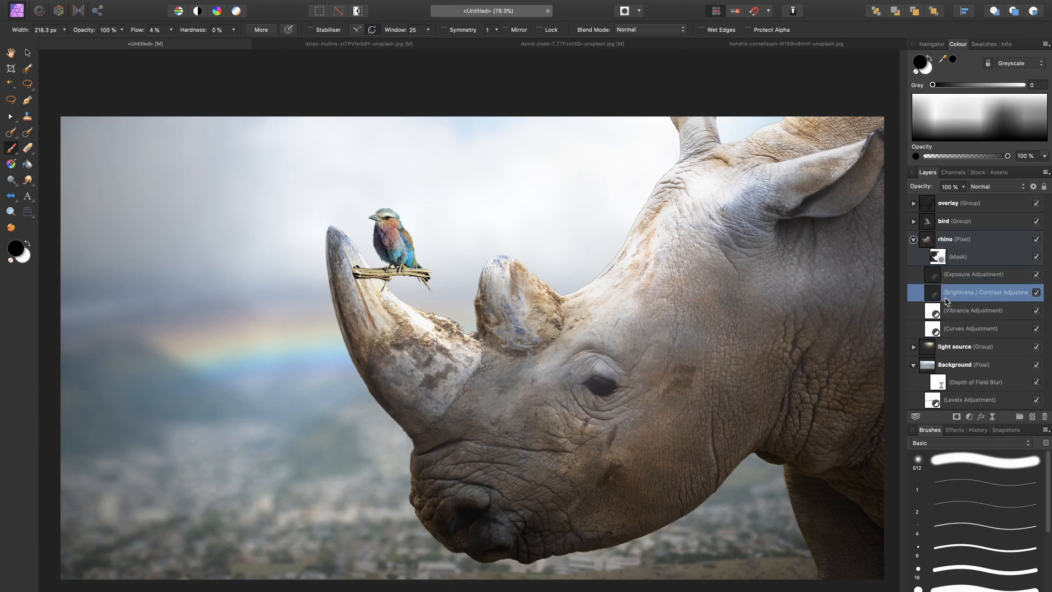
mouse_move(928, 186)
mouse_down()
mouse_move(912, 186)
mouse_move(944, 189)
mouse_up()
Step: Rename the Brightness and Contrast adjustment "shadows" and the Exposure adjustment "highlig]hts\"
double_click(981, 294)
text(shad)
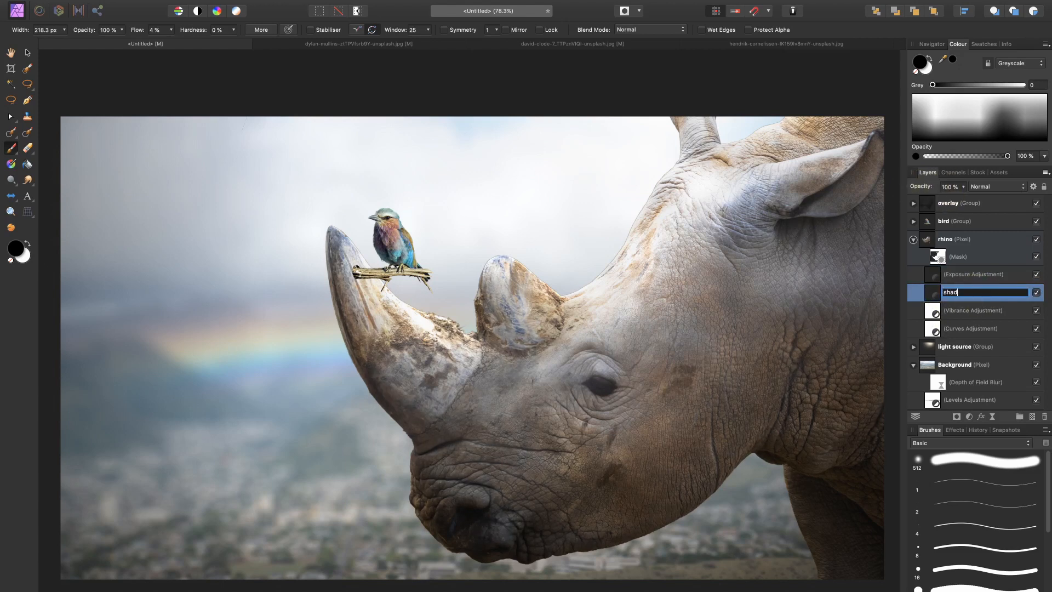
text(ows)
key(Return)
double_click(981, 274)
text(b)
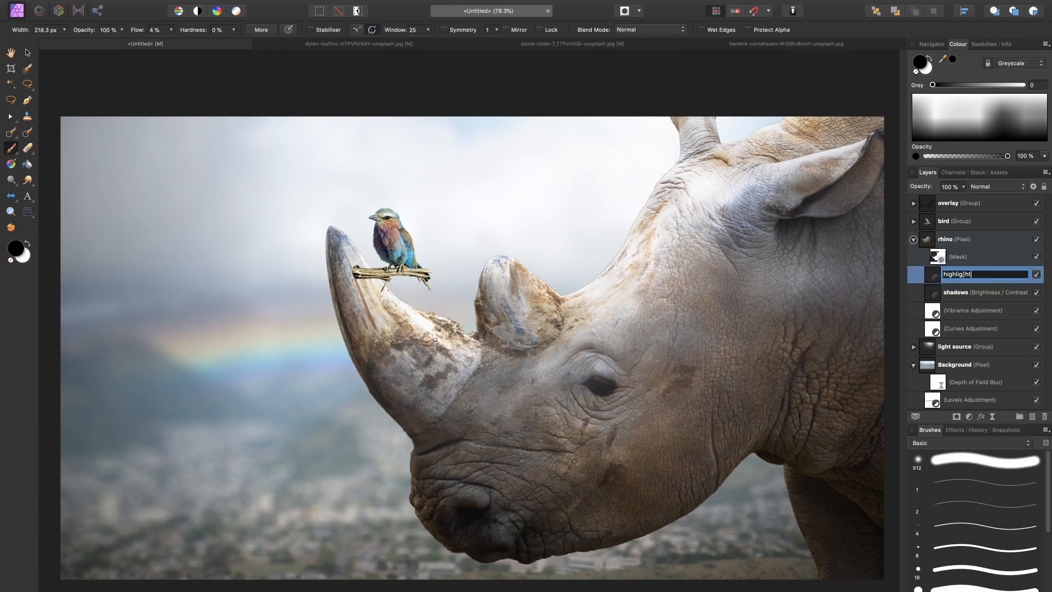
key(Return)
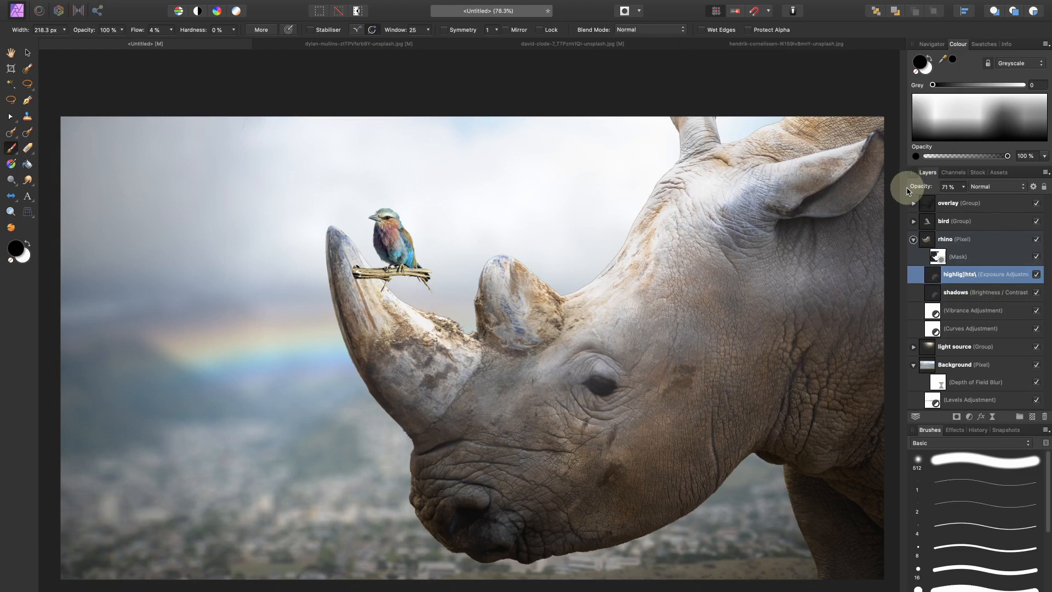
Step: Reduce the opacity of the highlights adjustment to 71% and lower the shadows adjustment's opacity as well
click(955, 299)
drag(923, 186, 904, 213)
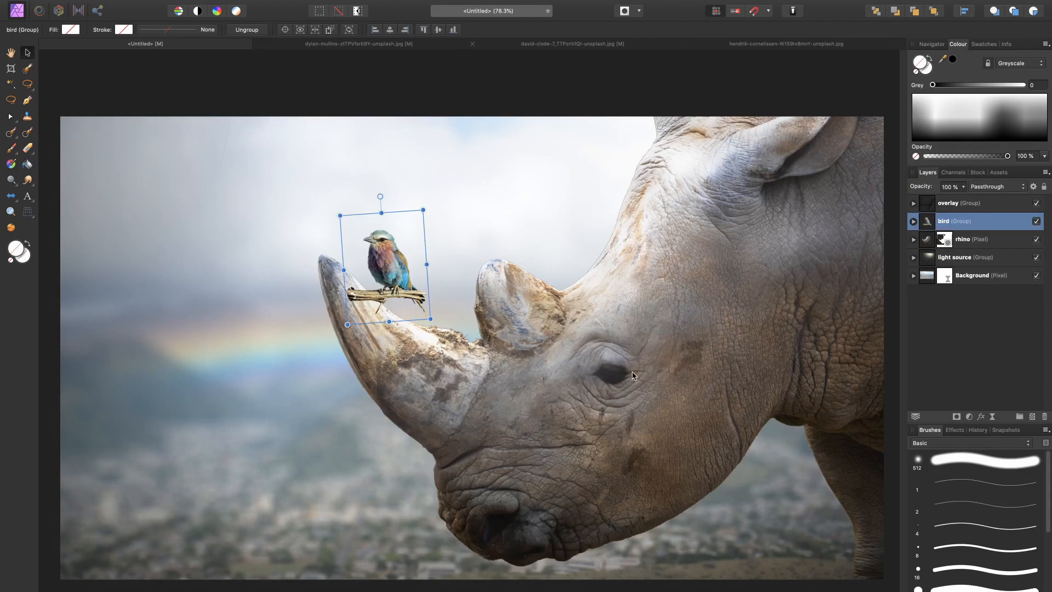
Step: Mesh-warp the bird group by raising both lower corners, pulling the left one outward and bowing the lower edge downward, and apply the warp
key(super+equal)
key(super+equal)
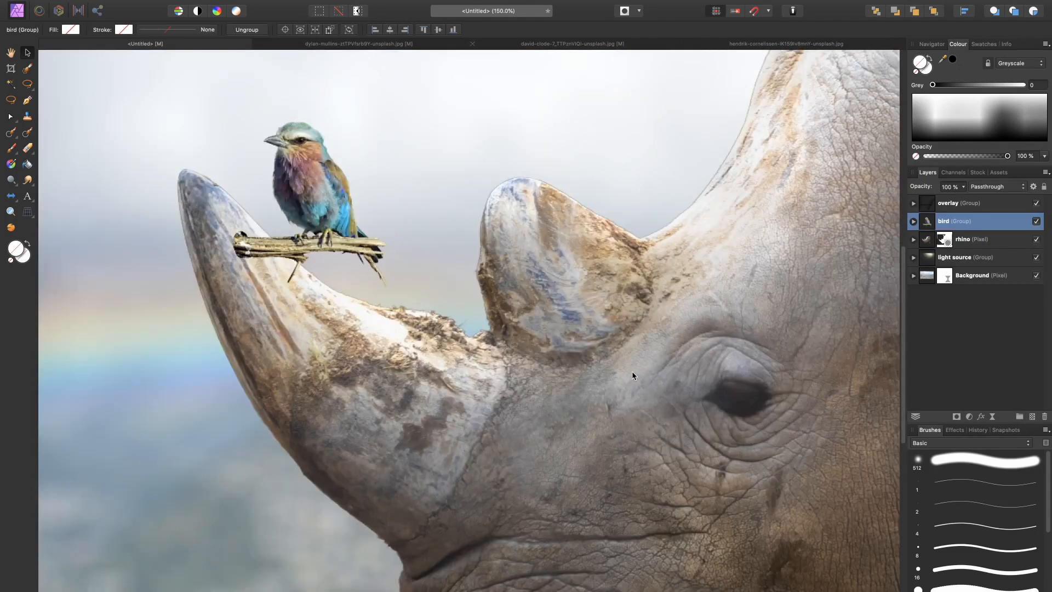
drag(304, 253, 323, 293)
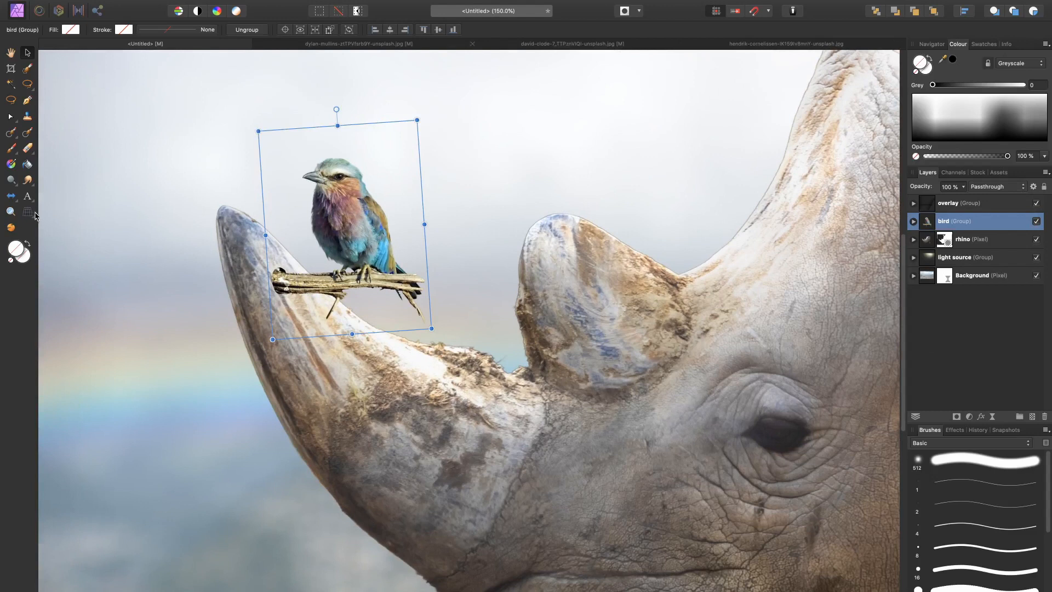
drag(29, 212, 51, 219)
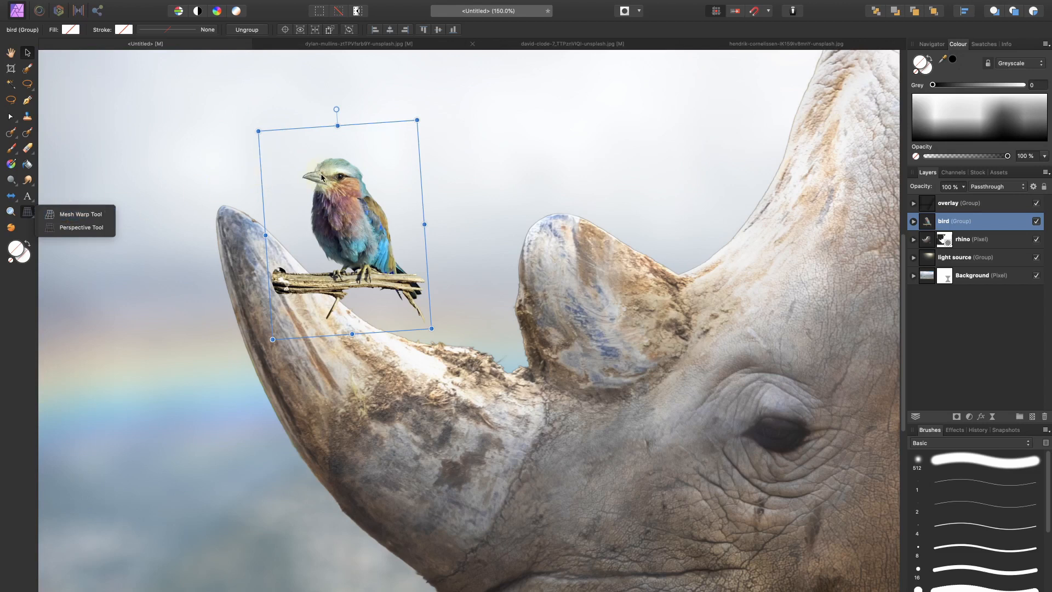
click(102, 216)
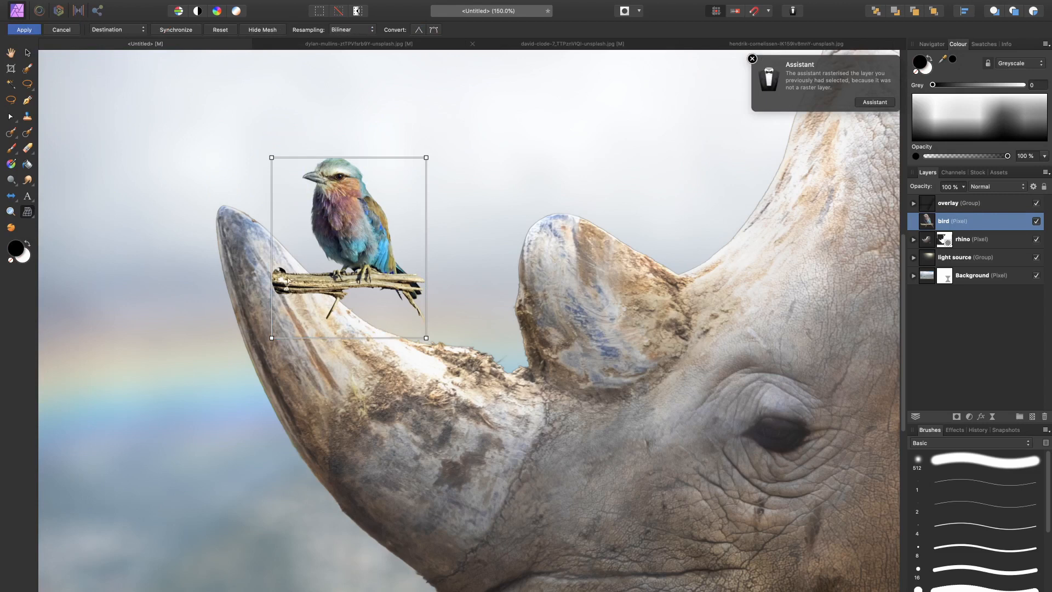
drag(272, 338, 266, 325)
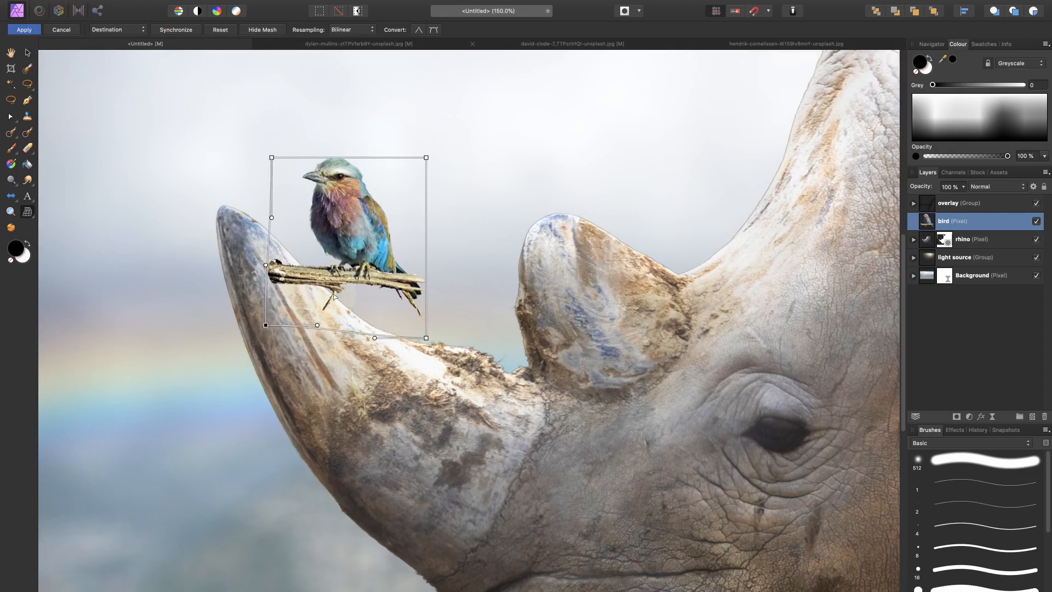
drag(341, 337, 340, 342)
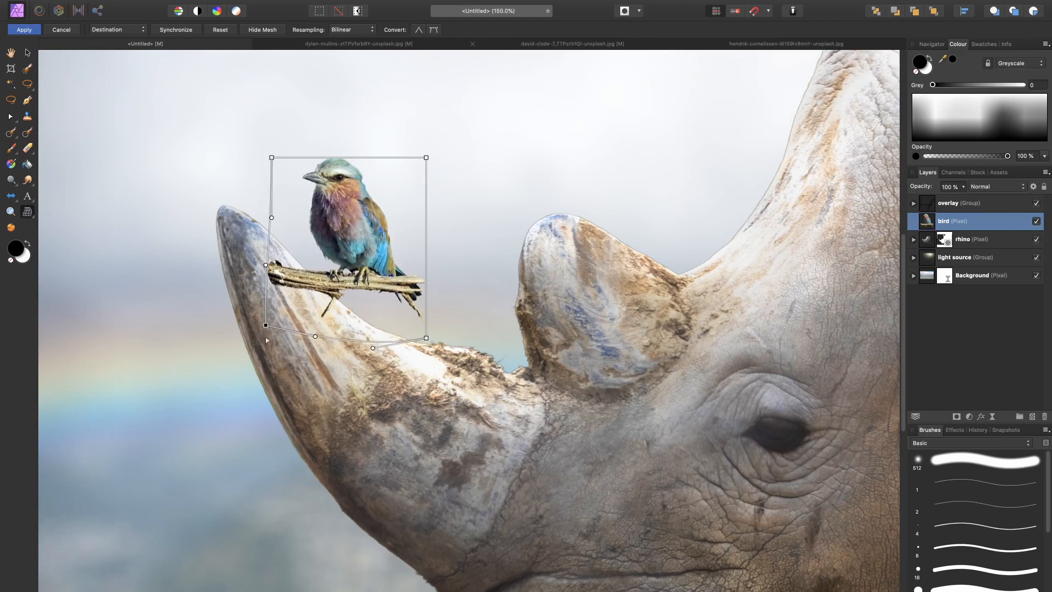
drag(266, 327, 260, 326)
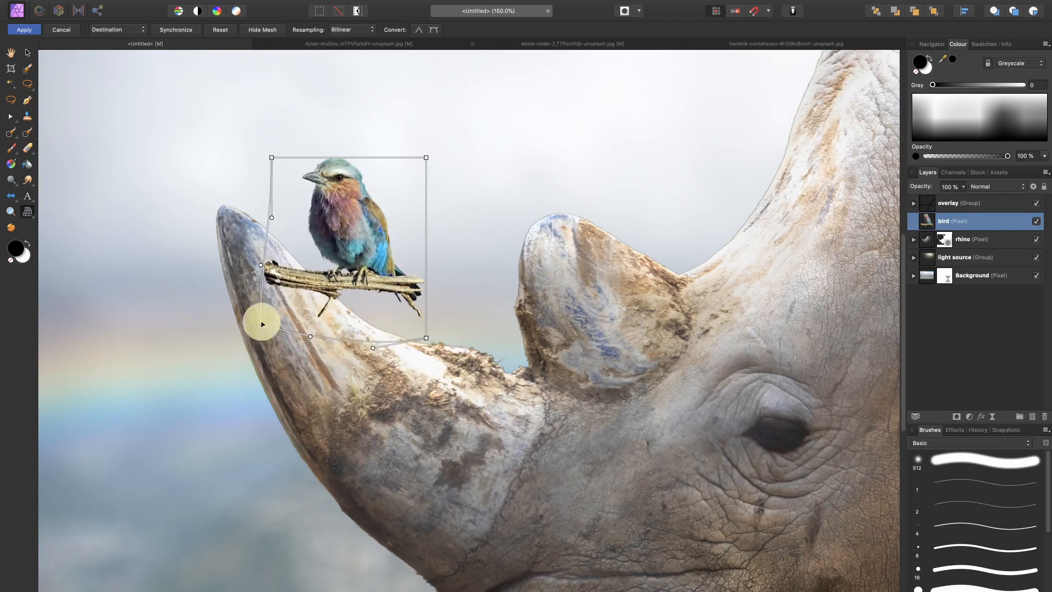
drag(426, 338, 425, 330)
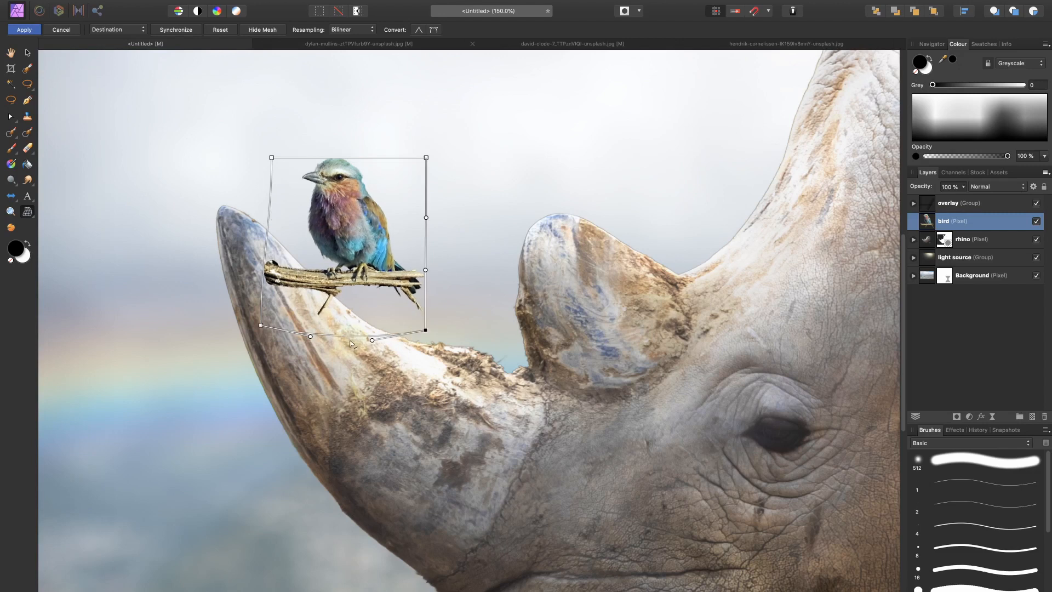
drag(347, 336, 348, 342)
click(23, 29)
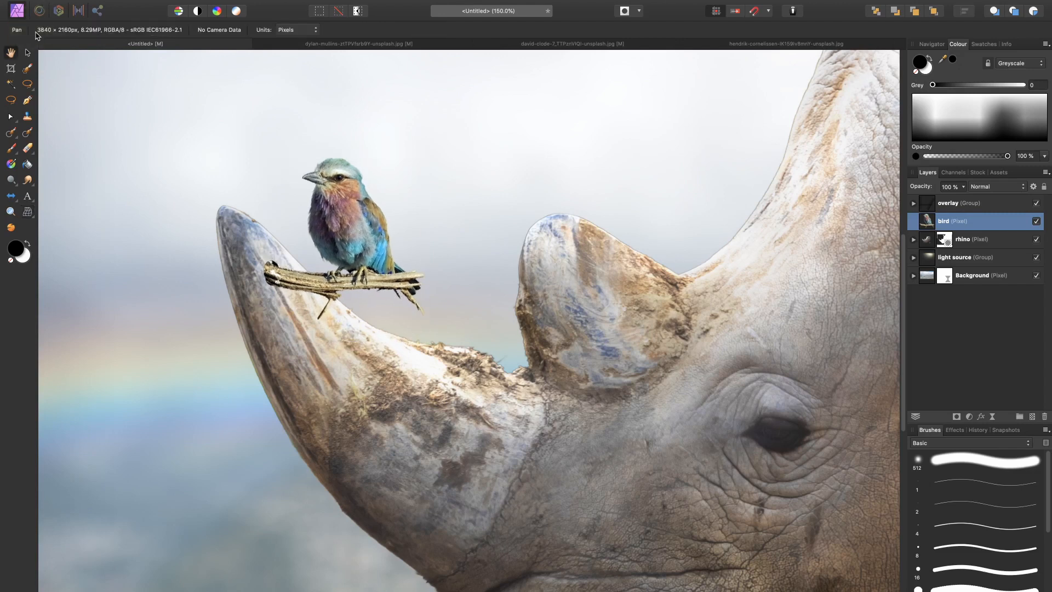
Step: Compare the whole composite with and without the bird's mesh warp
key(super+0)
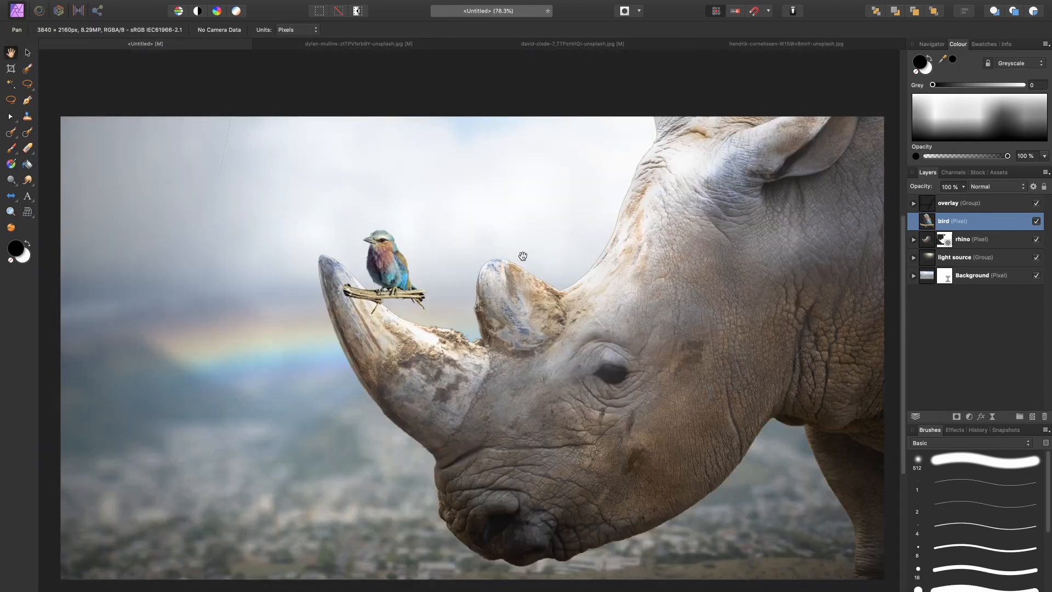
key(super+z)
key(super+shift+z)
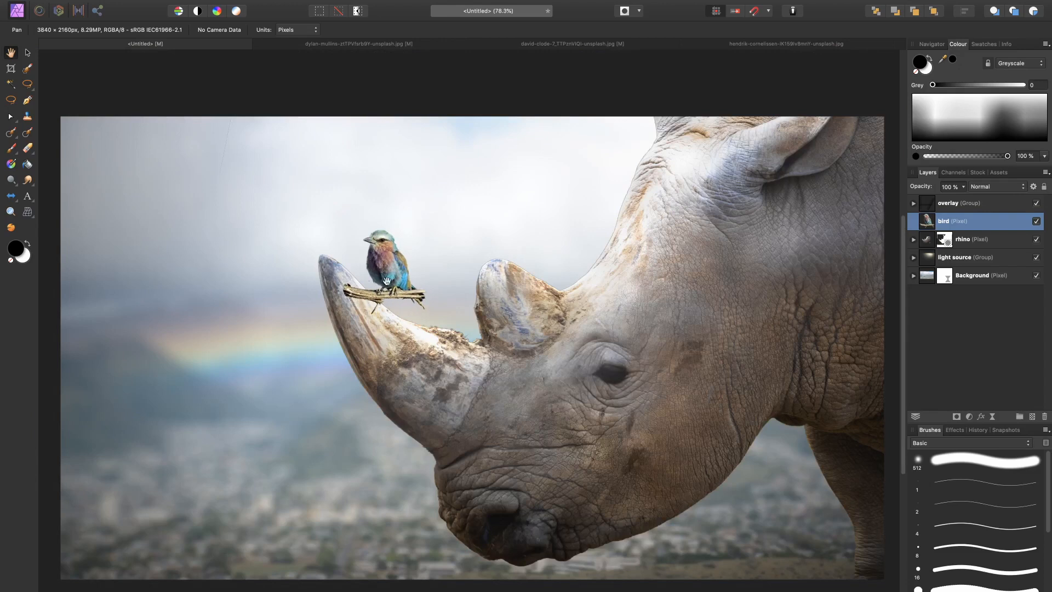
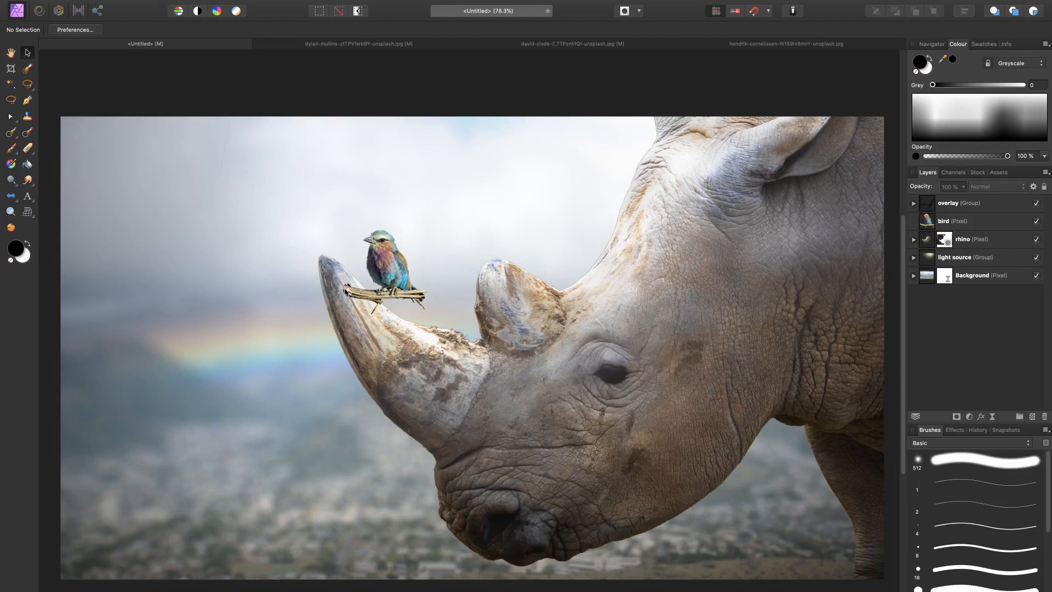
Step: Add a pixel layer above the rhino, paint a soft black shadow where the branch meets the horn, and lower its opacity to 58%
click(969, 222)
click(981, 239)
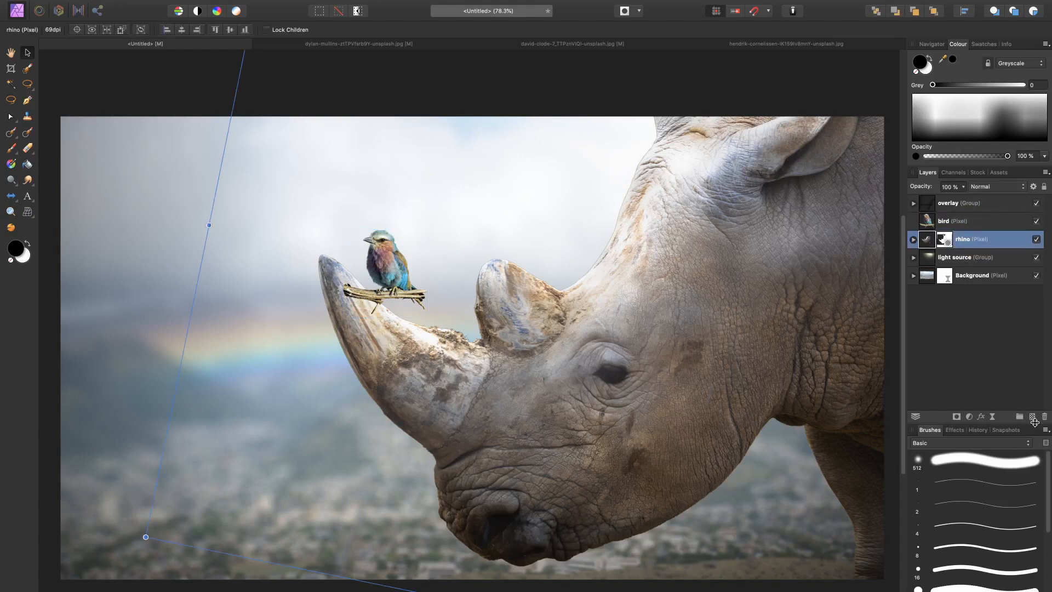
click(1032, 416)
scroll(242, 354, up, 5)
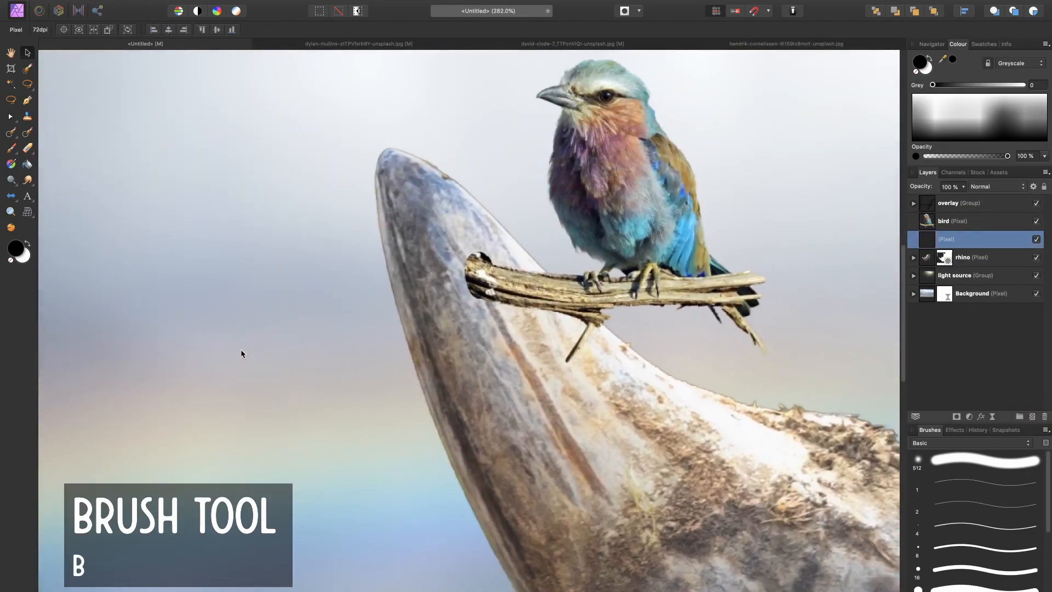
key(b)
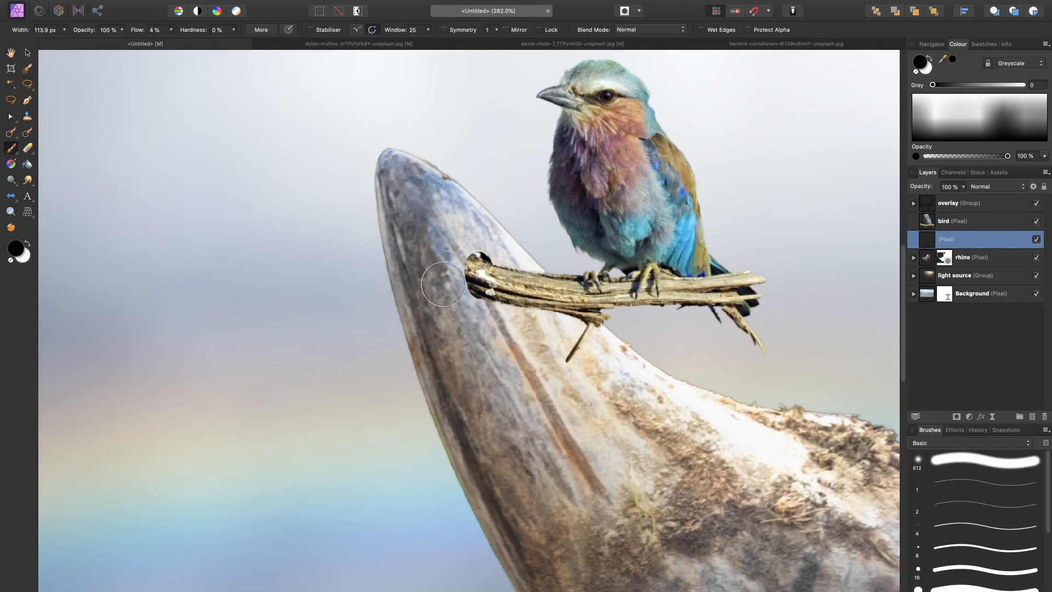
key(bracketleft)
mouse_move(465, 277)
mouse_down()
mouse_move(442, 354)
mouse_move(469, 291)
mouse_up()
key(super+minus)
key(super+minus)
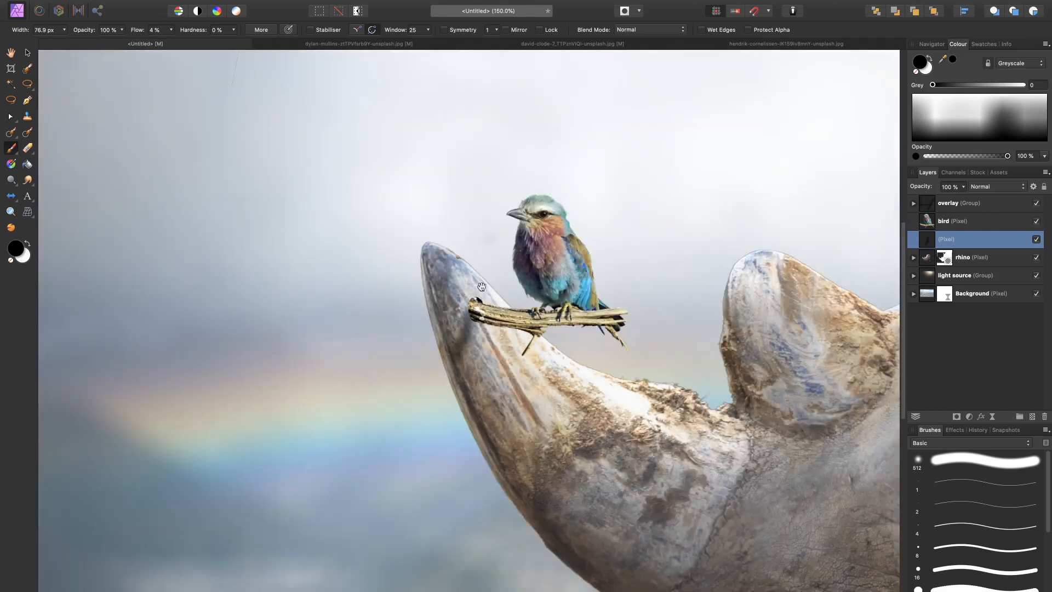
drag(465, 350, 402, 290)
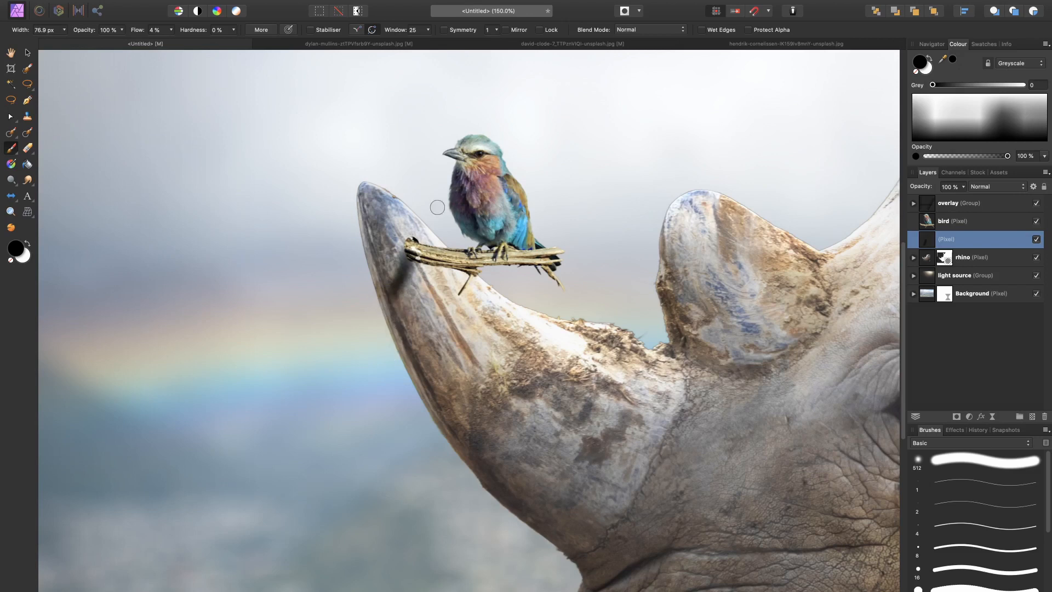
drag(926, 188, 908, 185)
key(super+0)
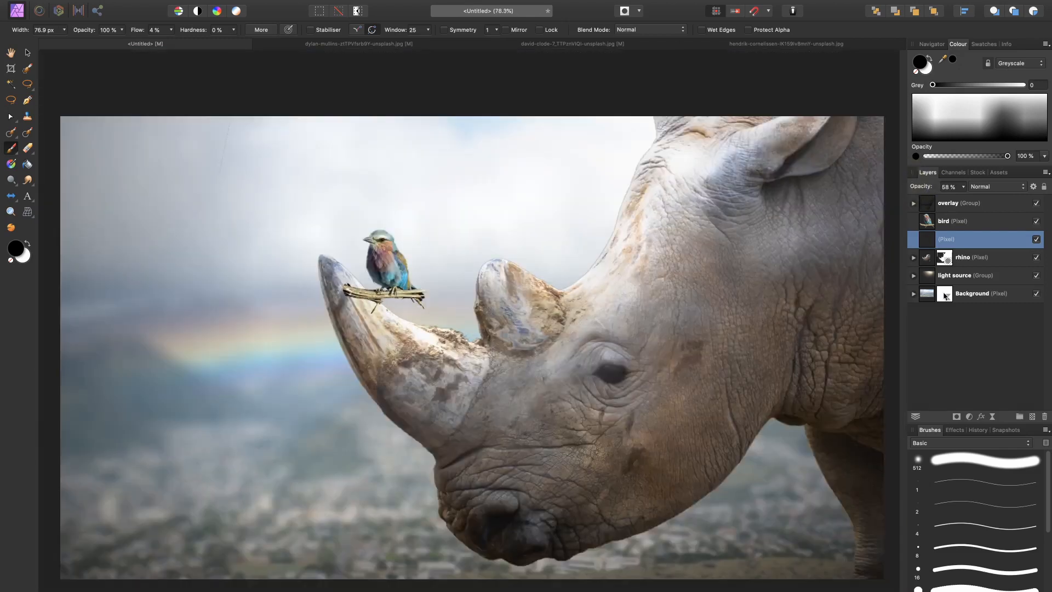
Step: Skew the branch shadow so its left side shifts upward on the horn, and fine-tune the shadow layer's opacity
key(v)
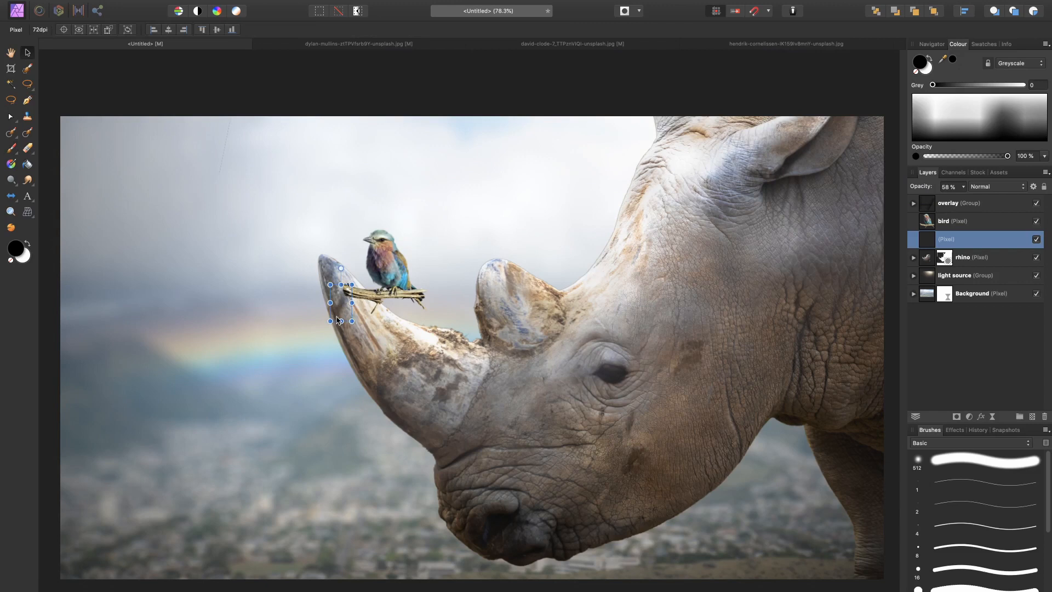
scroll(332, 317, up, 2)
scroll(331, 317, up, 3)
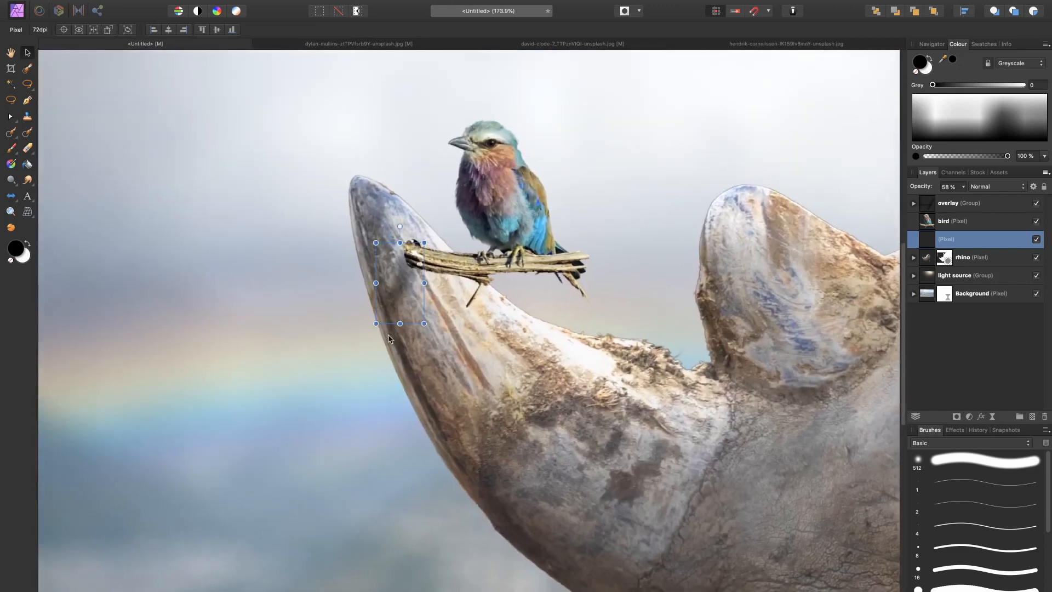
drag(369, 284, 368, 268)
key(ctrl+0)
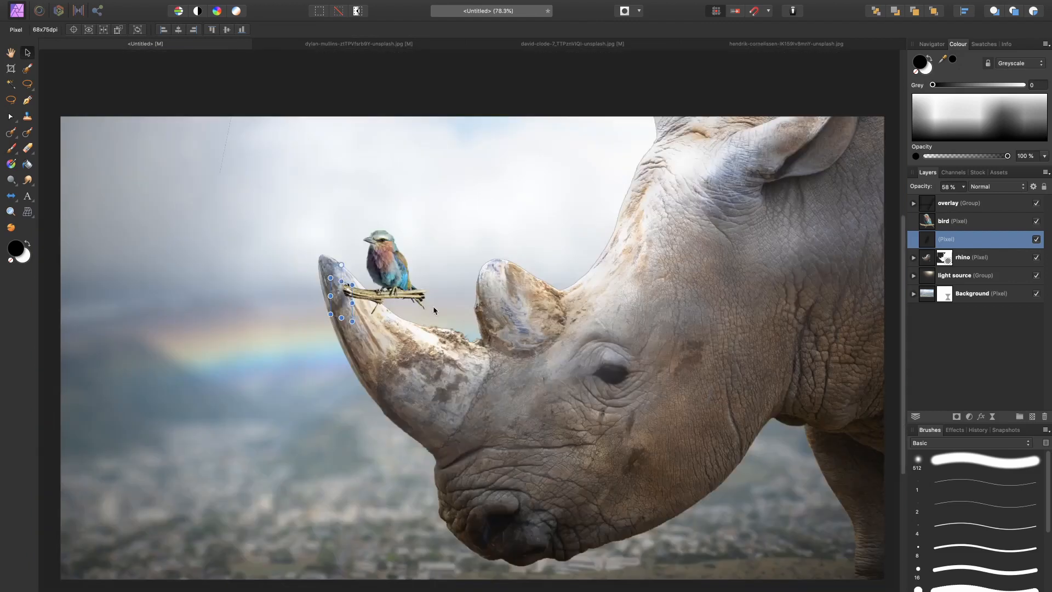
drag(927, 185, 916, 185)
click(931, 350)
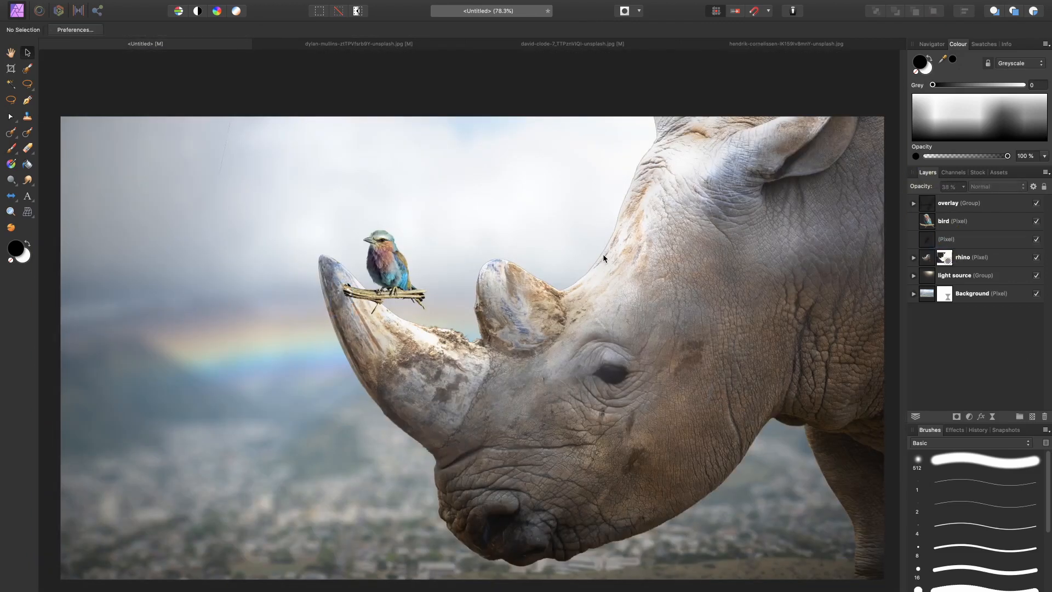
Step: Add a brightening Exposure adjustment above the rhino's highlights adjustment and invert its mask to hide the effect
click(913, 258)
click(978, 296)
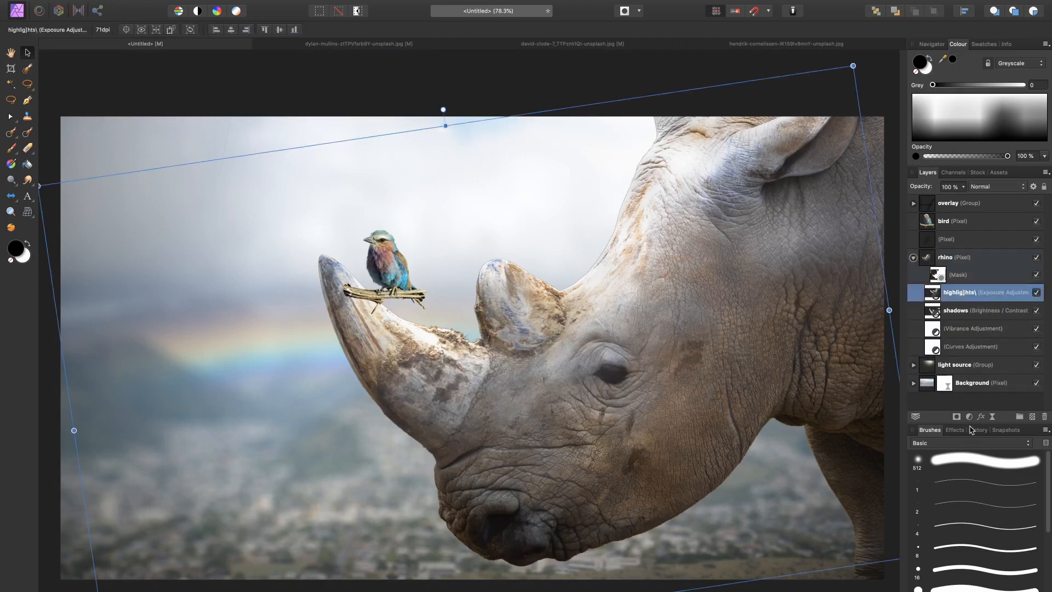
click(970, 417)
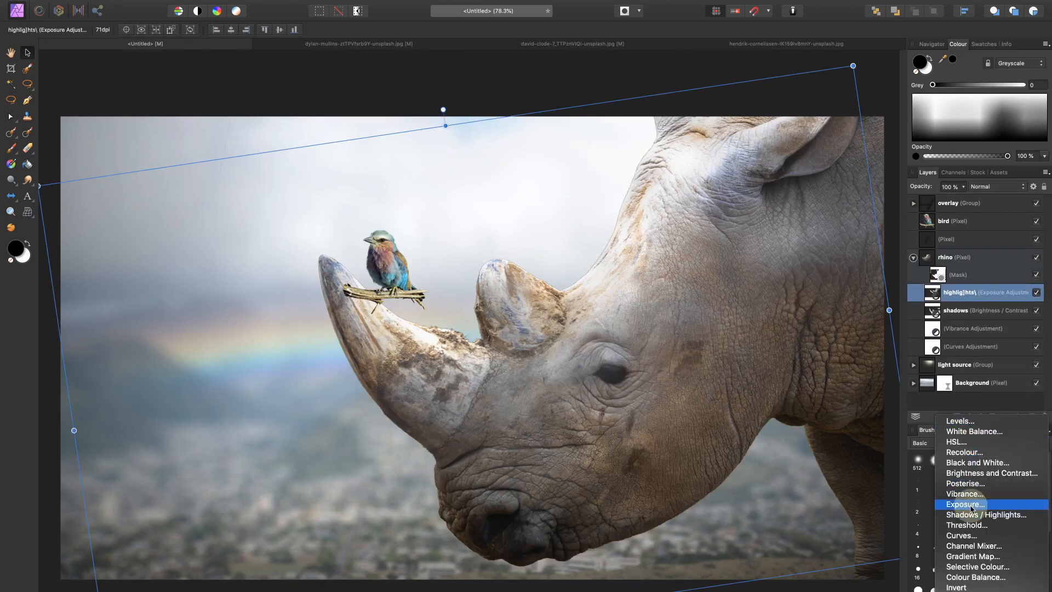
click(965, 505)
drag(769, 582, 780, 589)
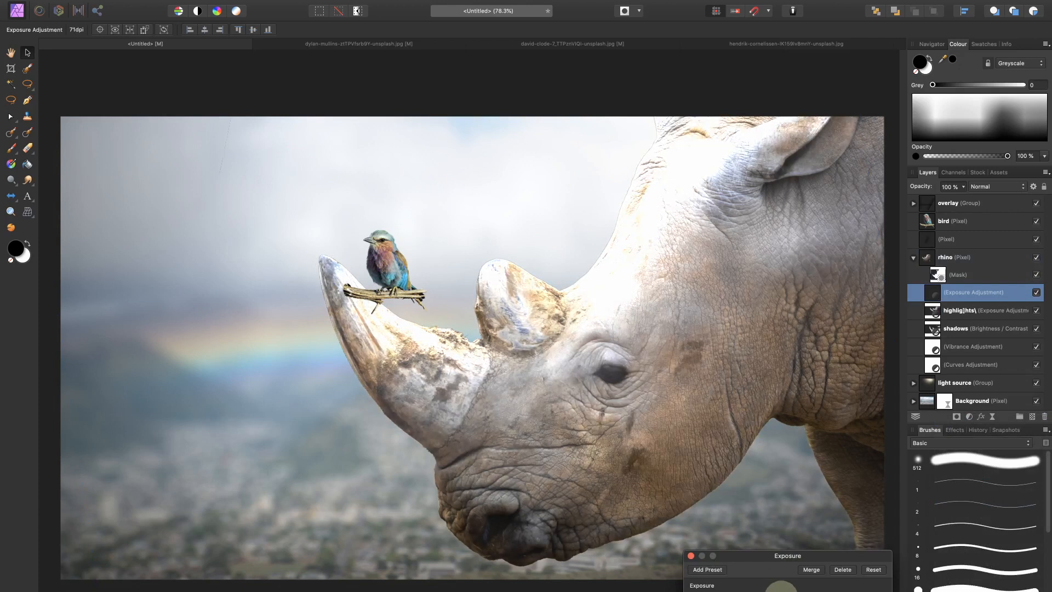
click(690, 556)
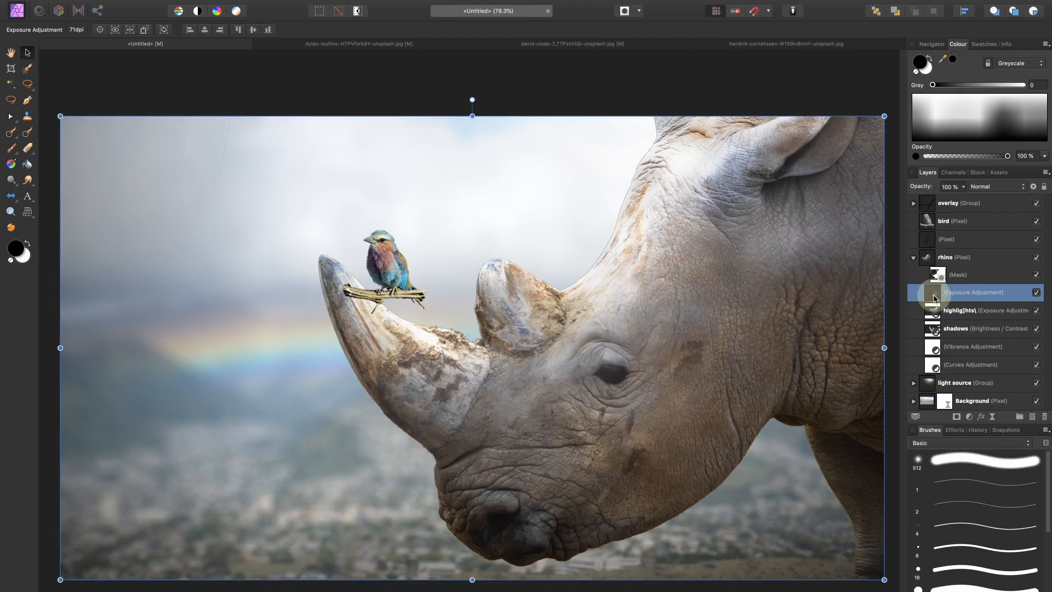
double_click(934, 296)
click(691, 556)
Step: Paint the Exposure adjustment in with a soft white brush along the upper edges of both horns and the forehead
scroll(424, 291, up, 3)
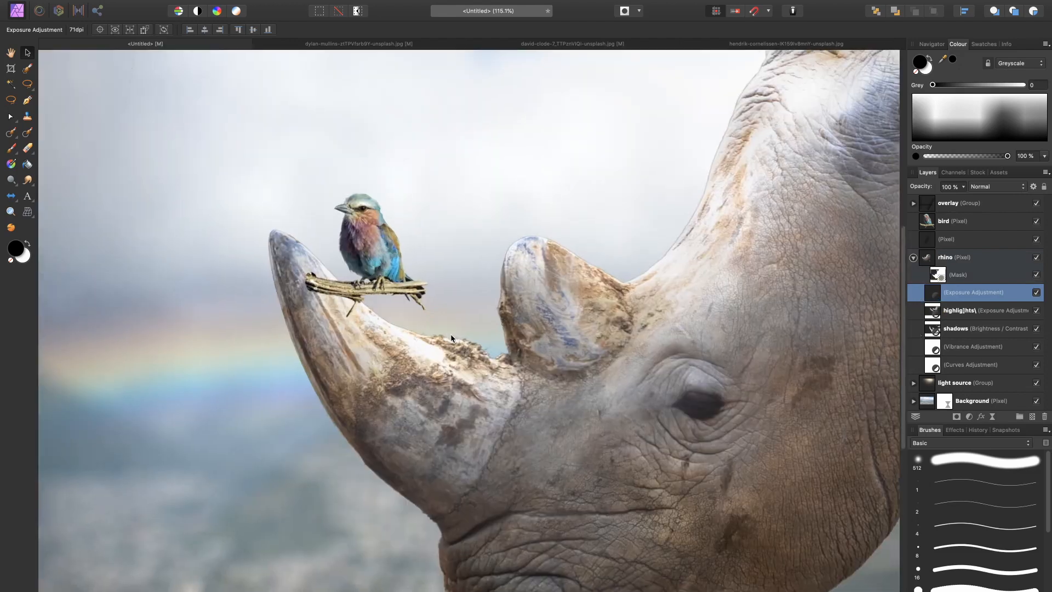
key(b)
key(bracketright)
key(x)
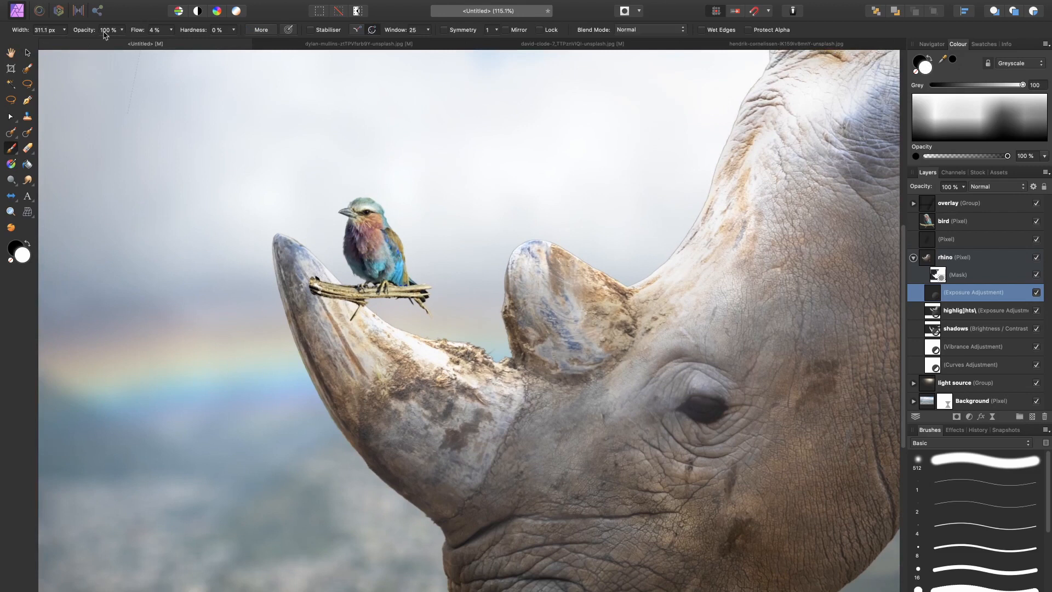
drag(137, 34, 270, 104)
key(bracketleft)
key(bracketleft)
key(bracketleft)
drag(291, 231, 331, 271)
drag(410, 322, 503, 355)
drag(508, 236, 627, 276)
drag(679, 200, 644, 243)
drag(601, 309, 693, 156)
mouse_move(691, 130)
mouse_down()
mouse_move(655, 191)
mouse_move(695, 147)
mouse_up()
Step: Set the brush flow to 13% and paint extra highlights on the rear horn, its base and the front horn
key(super+0)
mouse_move(520, 382)
mouse_down()
mouse_move(486, 335)
mouse_move(413, 372)
mouse_up()
key(super+plus)
key(super+plus)
drag(137, 31, 17, 32)
mouse_move(453, 187)
mouse_down()
mouse_move(495, 236)
mouse_move(438, 179)
mouse_up()
drag(531, 190, 540, 221)
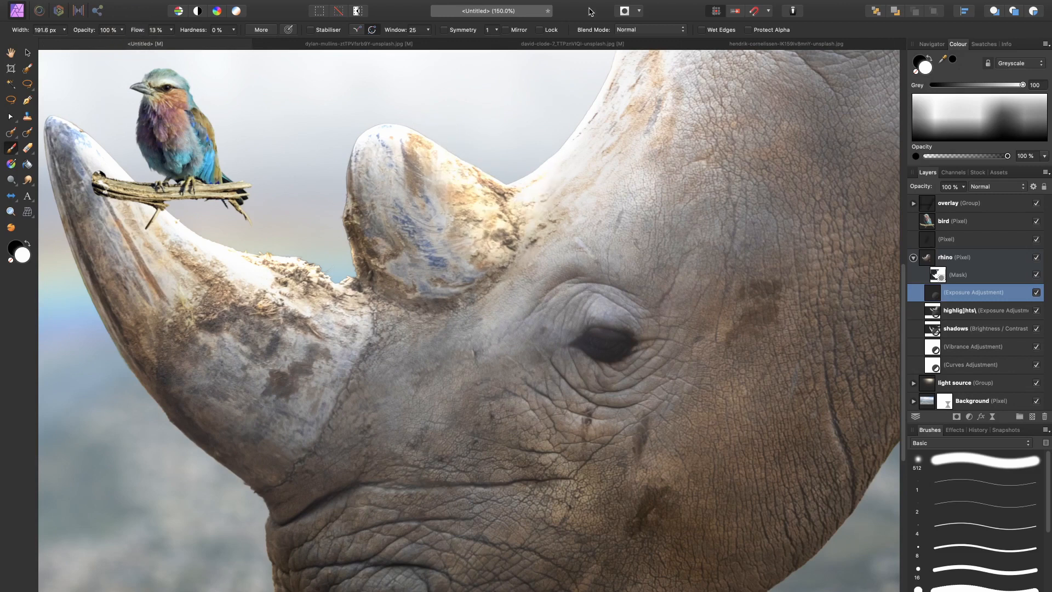
key(super+0)
drag(401, 327, 329, 269)
Step: Compare the rhino with and without the newly painted Exposure adjustment, and collapse the rhino layer
click(1036, 293)
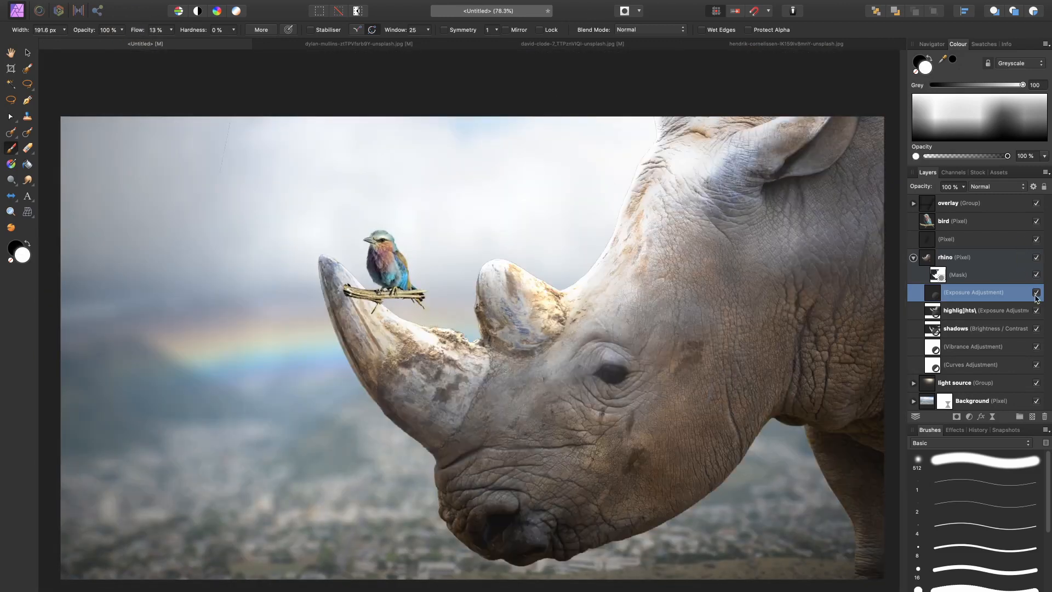
click(1036, 292)
click(1036, 292)
click(1036, 292)
click(1036, 293)
click(1036, 293)
click(1036, 293)
click(913, 257)
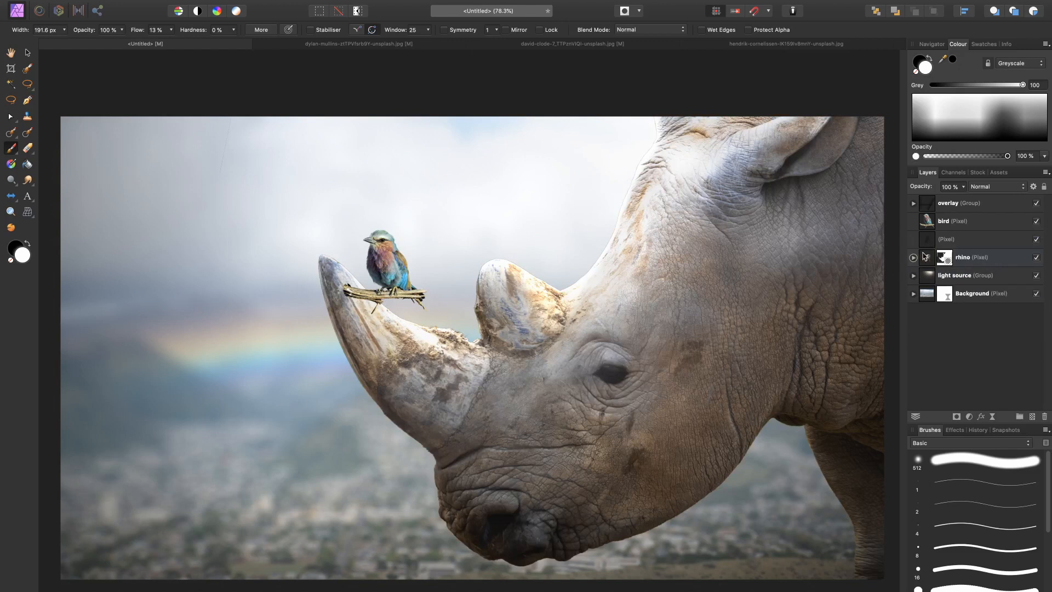
Step: Add an Exposure adjustment nested inside the bird layer, increase its exposure, and invert its mask
click(963, 216)
click(969, 416)
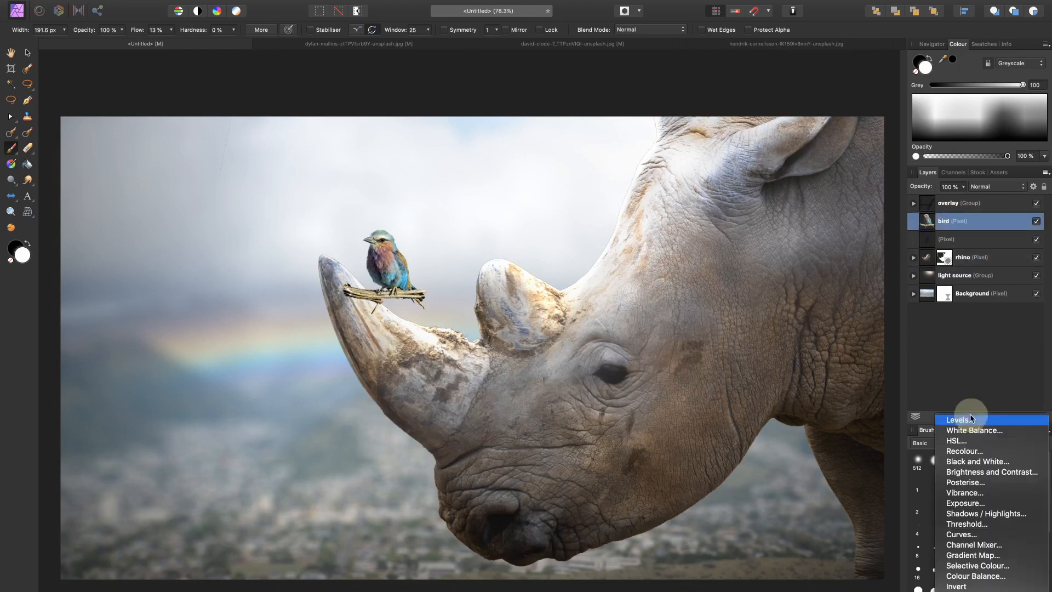
click(964, 502)
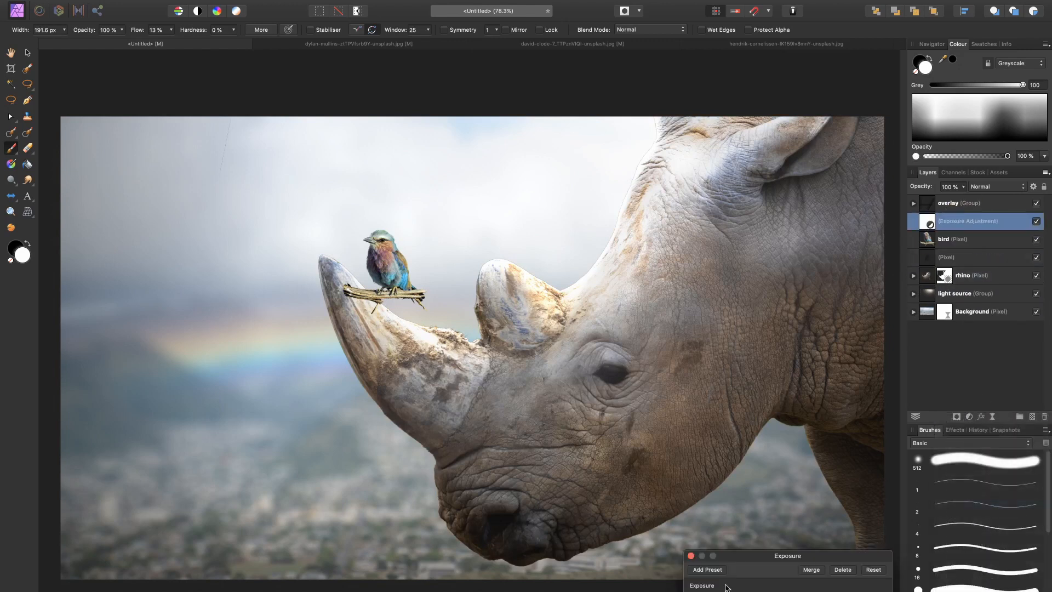
drag(929, 230, 947, 241)
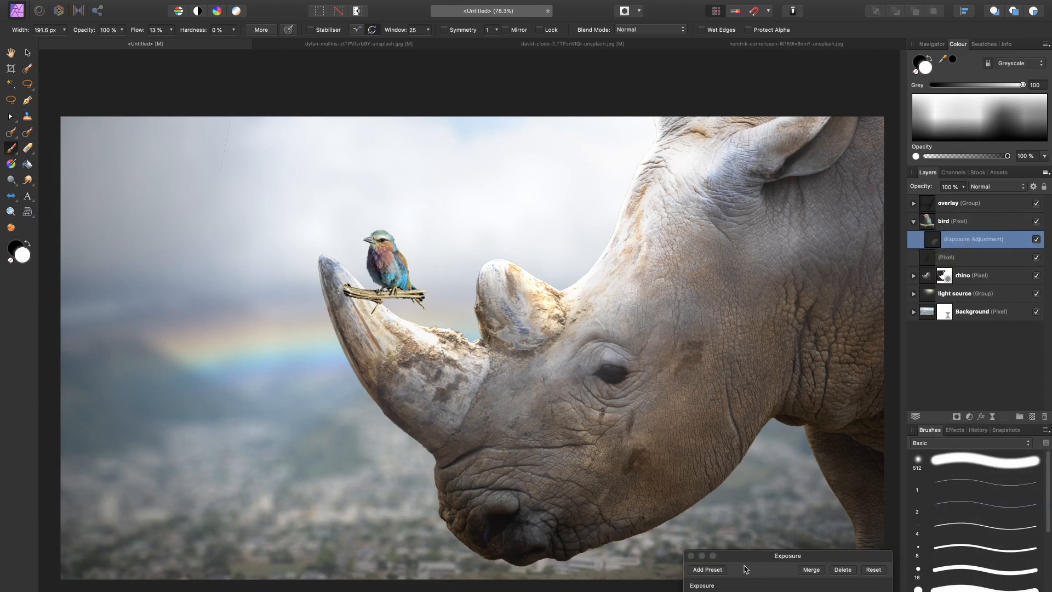
drag(776, 591, 779, 591)
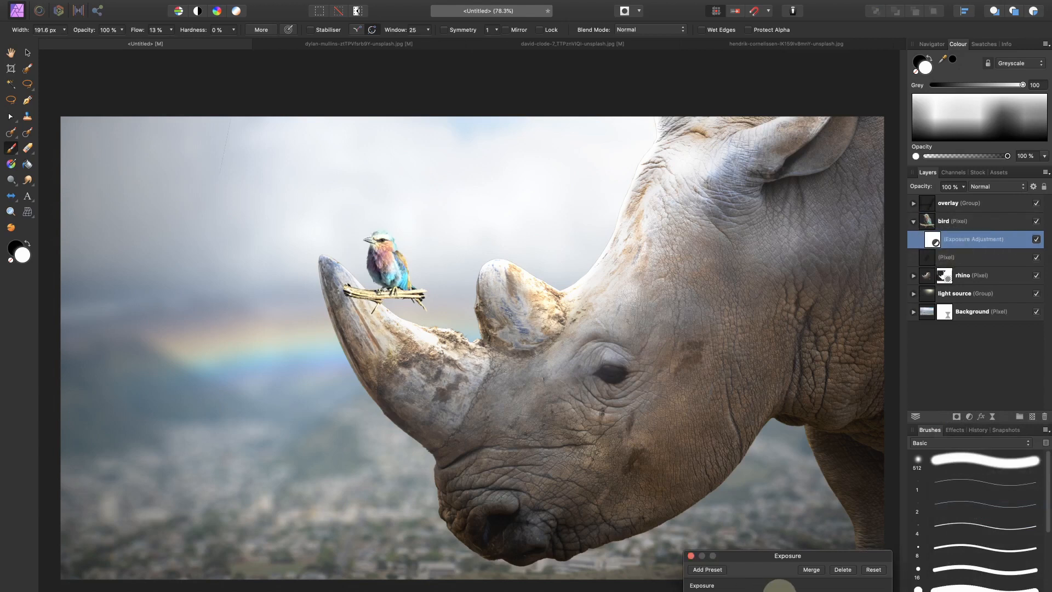
click(691, 556)
key(super+i)
Step: Paint the bird's brightening in with a small soft white brush along its crown and nape
scroll(404, 418, up, 6)
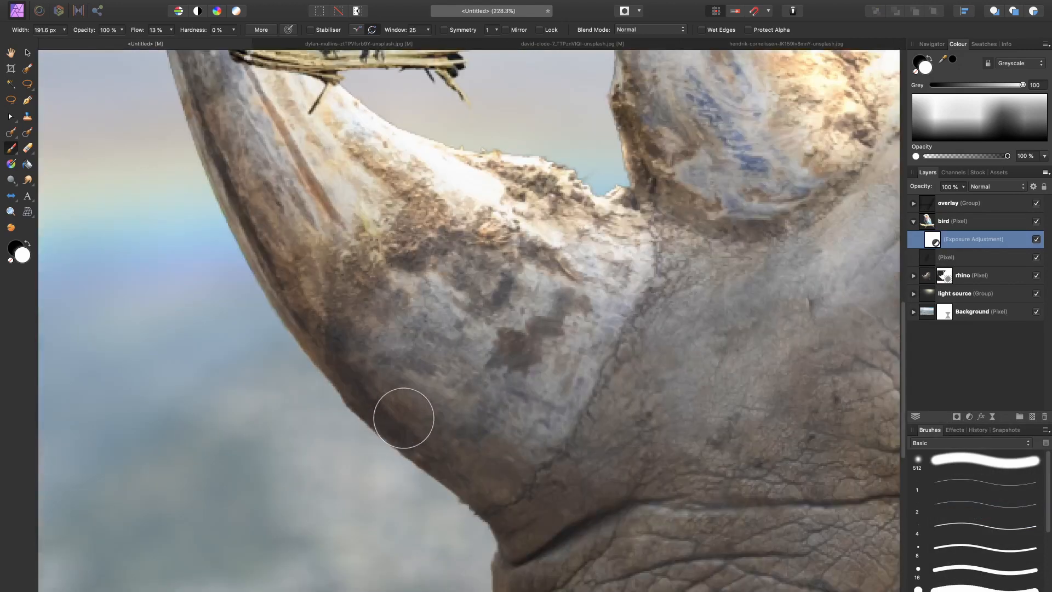
scroll(404, 418, up, 7)
scroll(404, 418, up, 3)
scroll(404, 418, up, 1)
key(v)
key(b)
key(bracketleft)
key(bracketleft)
key(bracketleft)
key(bracketleft)
key(bracketleft)
mouse_move(303, 191)
mouse_down()
mouse_move(292, 191)
mouse_move(371, 208)
mouse_move(392, 272)
mouse_up()
Step: Set the brush flow to 3% and paint the brightening down the bird's back, wing, tail and breast, varying the brush size
drag(142, 31, 137, 32)
key(bracketright)
key(bracketright)
key(bracketright)
key(bracketright)
key(bracketright)
key(bracketright)
key(bracketright)
key(bracketright)
drag(340, 189, 441, 351)
key(bracketleft)
key(bracketleft)
key(bracketleft)
key(bracketleft)
key(bracketleft)
key(bracketleft)
mouse_move(395, 290)
mouse_down()
mouse_move(432, 390)
mouse_move(319, 184)
mouse_move(496, 451)
mouse_up()
key(bracketright)
key(bracketright)
key(bracketright)
key(bracketright)
key(bracketright)
key(bracketleft)
key(bracketleft)
key(bracketleft)
mouse_move(382, 396)
mouse_down()
mouse_move(347, 331)
mouse_move(343, 258)
mouse_up()
key(bracketleft)
key(bracketleft)
key(bracketleft)
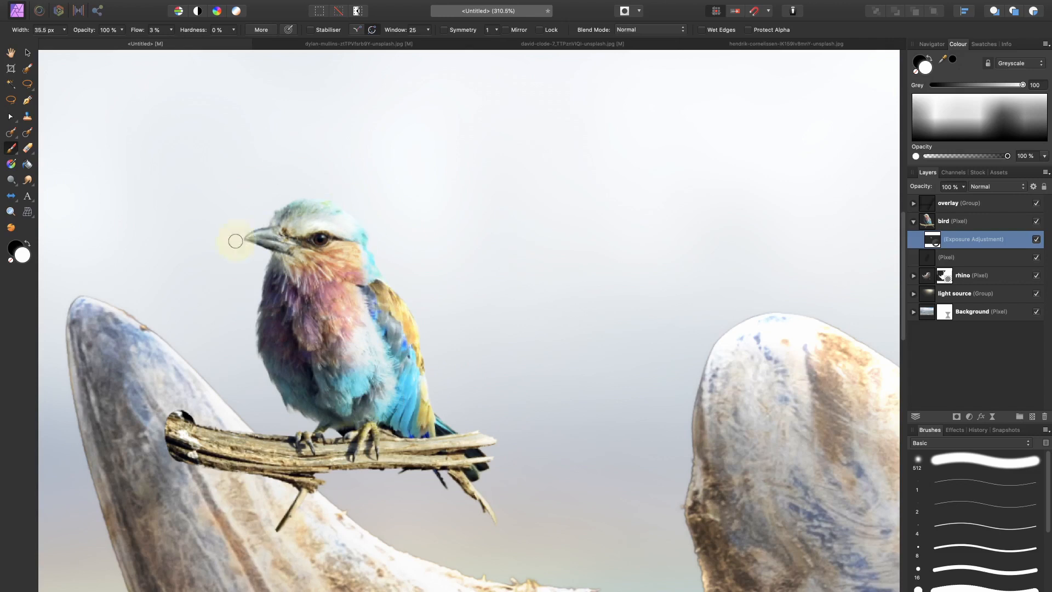
key(bracketleft)
key(bracketleft)
key(bracketleft)
key(bracketleft)
Step: Compare the bird with and without its Exposure adjustment and reduce the adjustment's opacity to 65%
key(super+0)
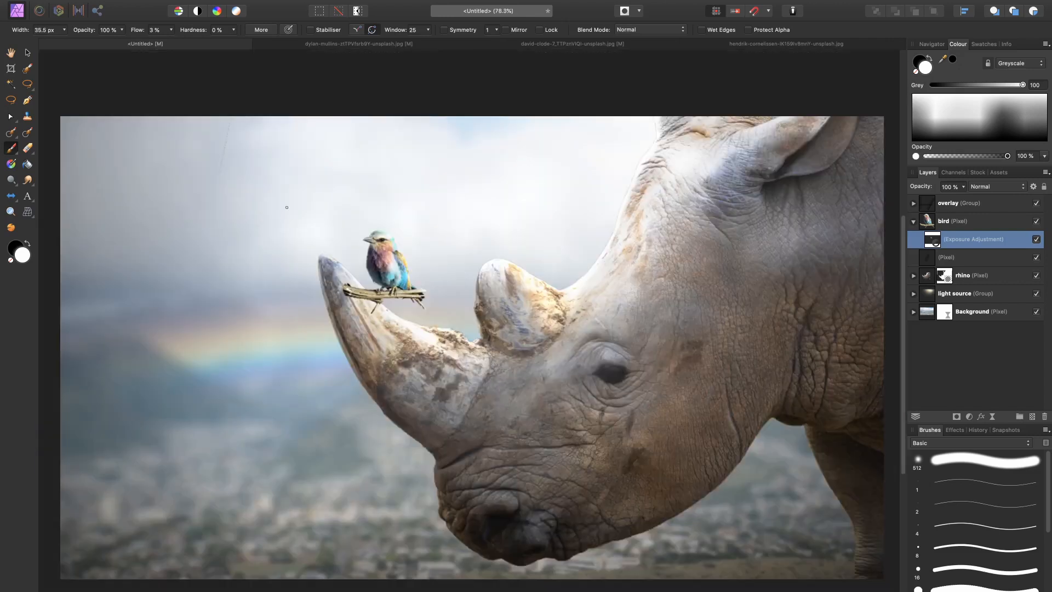
click(1036, 239)
click(1036, 239)
scroll(295, 318, up, 3)
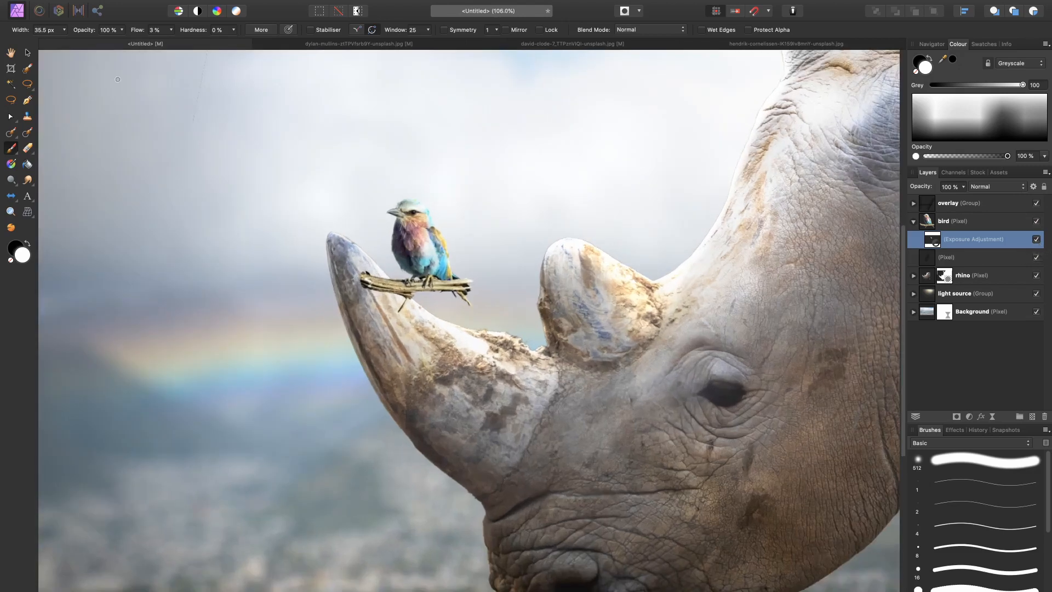
mouse_move(920, 191)
mouse_down()
mouse_move(892, 189)
mouse_move(904, 193)
mouse_up()
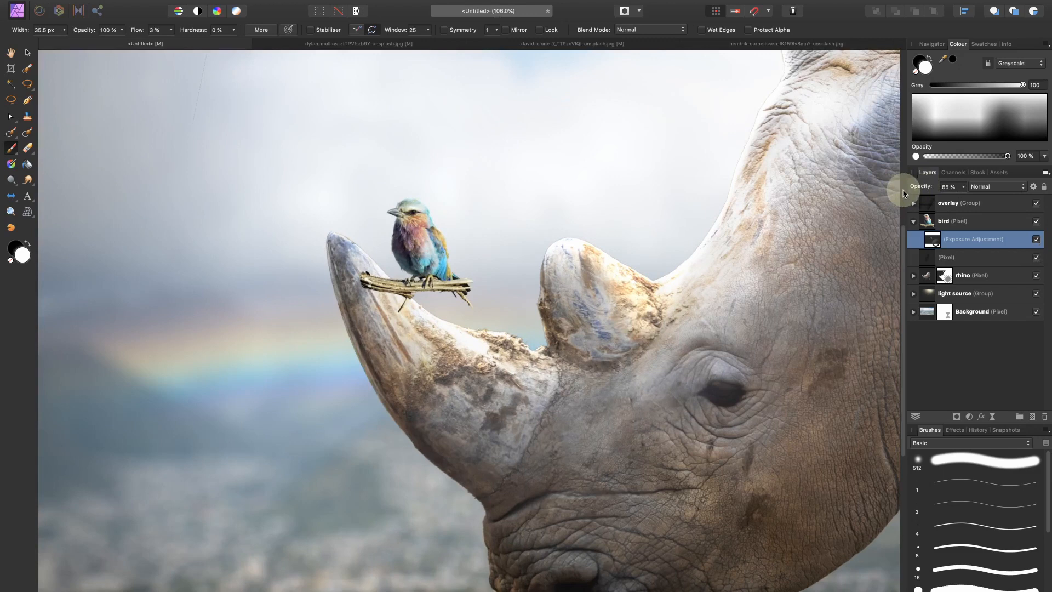
key(super+0)
Step: Add an HSL adjustment above the overlay group with a hue shift of 8.9° and a saturation shift of 11%
click(977, 203)
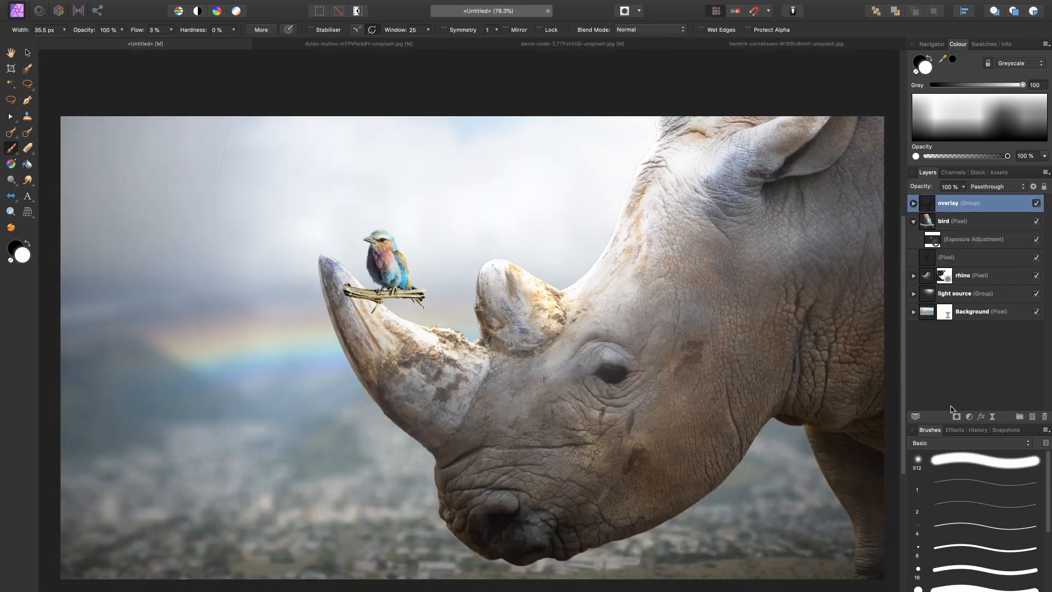
click(968, 417)
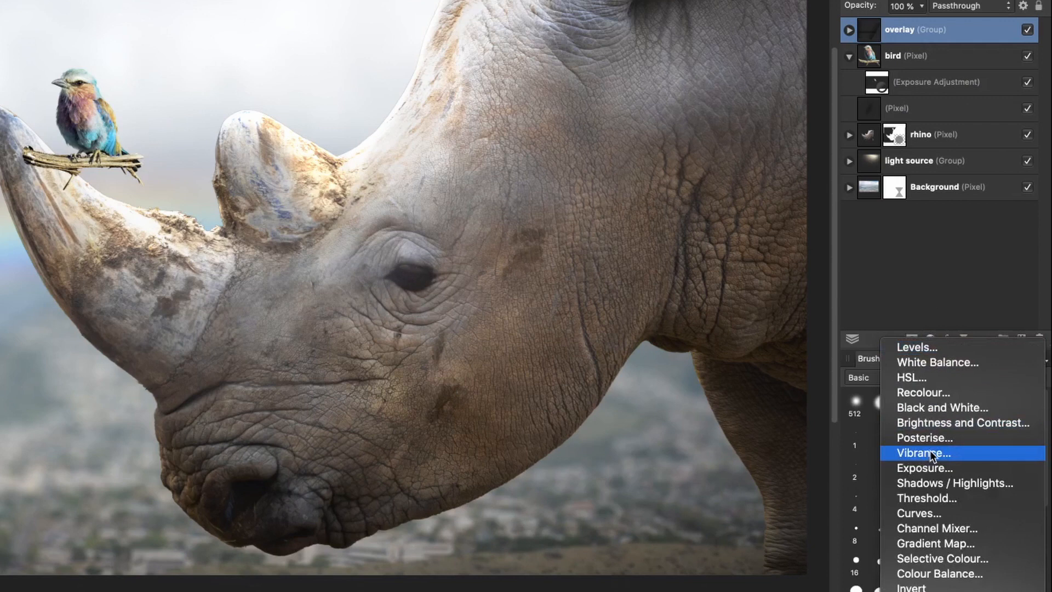
click(938, 380)
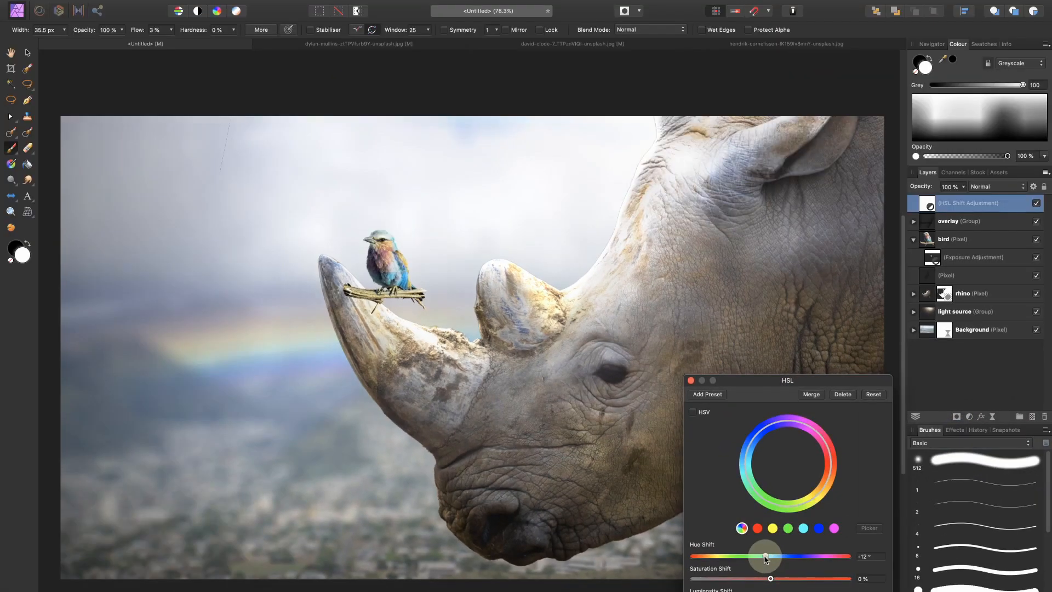
drag(642, 543, 644, 544)
mouse_move(771, 557)
mouse_down()
mouse_move(784, 557)
mouse_move(776, 557)
mouse_up()
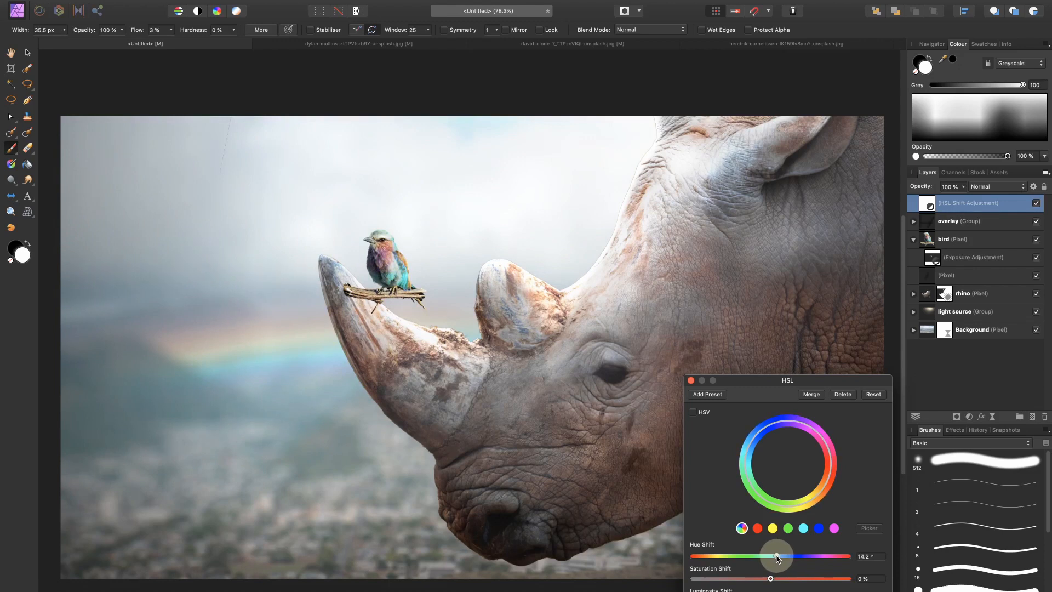
drag(777, 558, 780, 580)
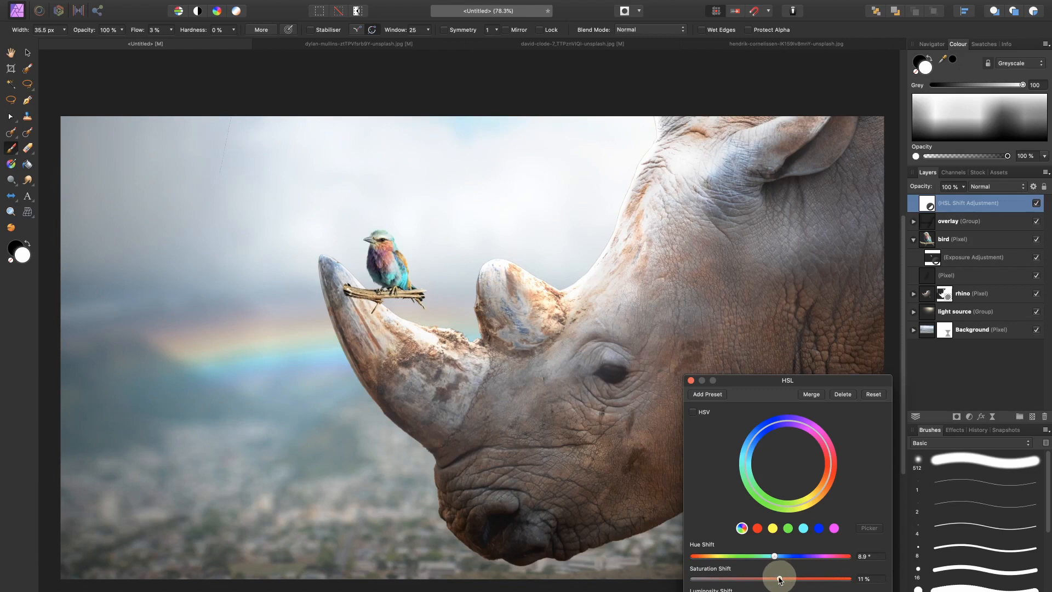
click(691, 380)
Step: Compare the whole composite with and without the HSL adjustment
click(1036, 202)
click(1037, 204)
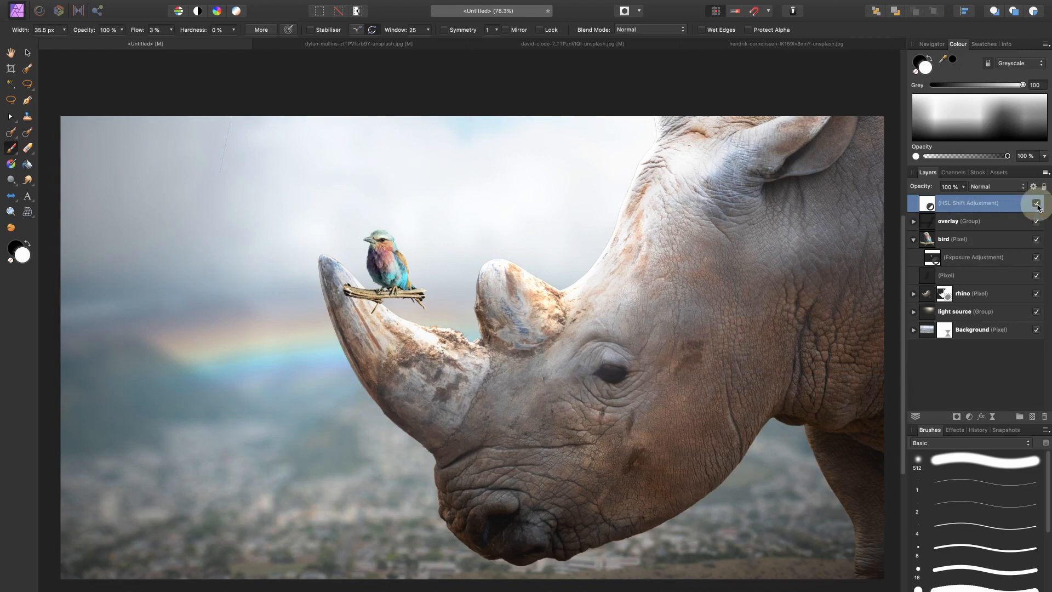
click(1037, 204)
click(1038, 205)
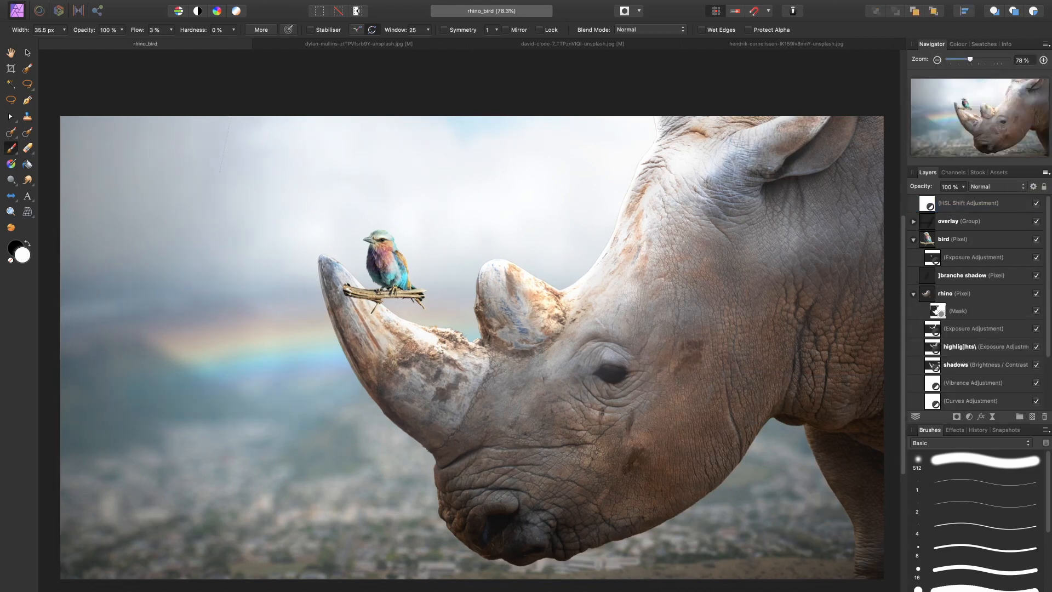
Step: Add an Exposure adjustment above the bird layer and lower its exposure to darken the image
key(super+2)
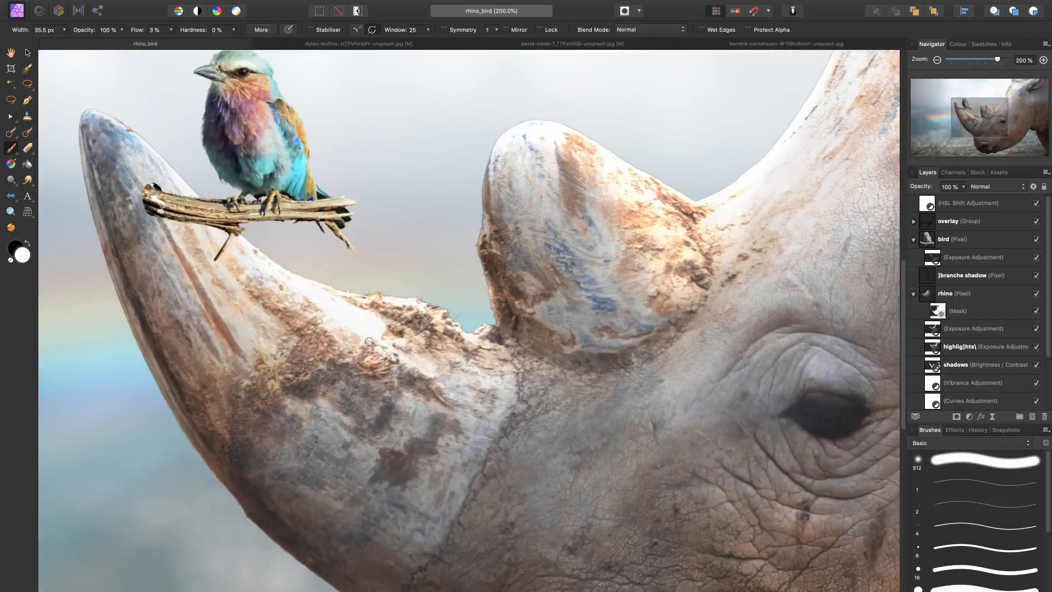
drag(298, 327, 369, 349)
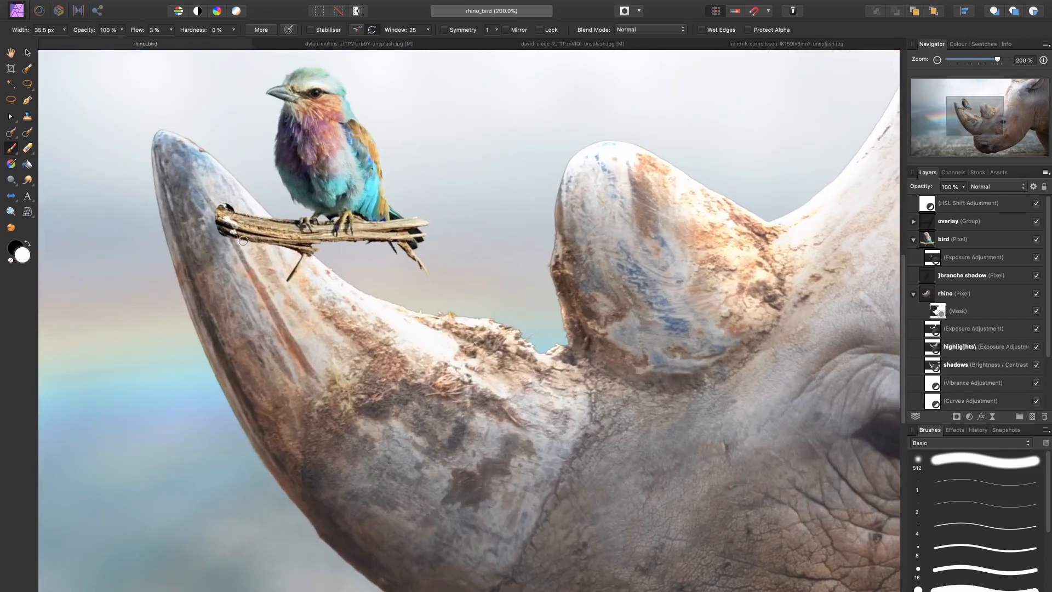
click(964, 240)
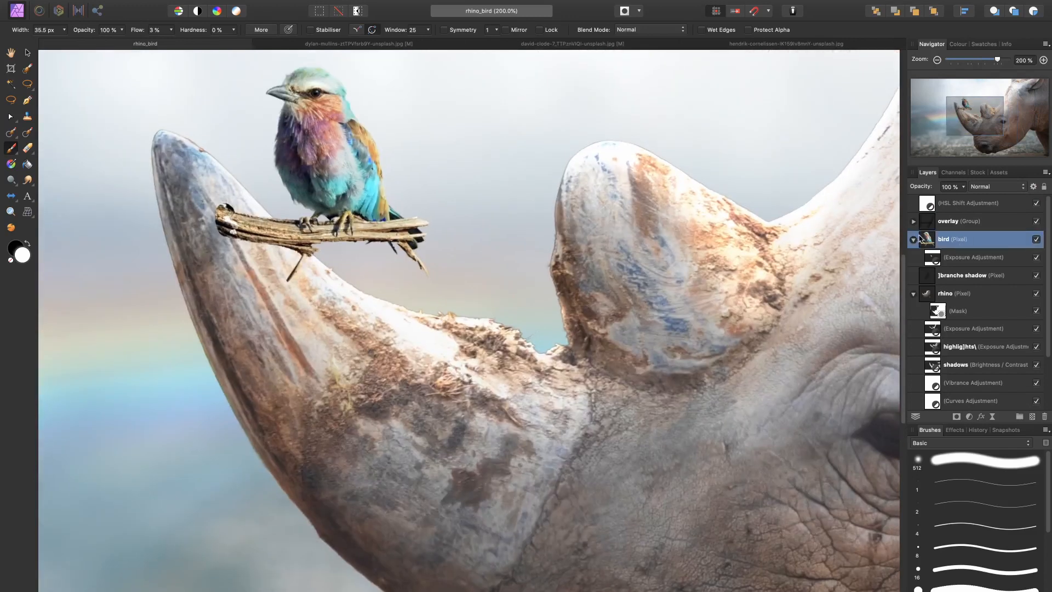
click(969, 418)
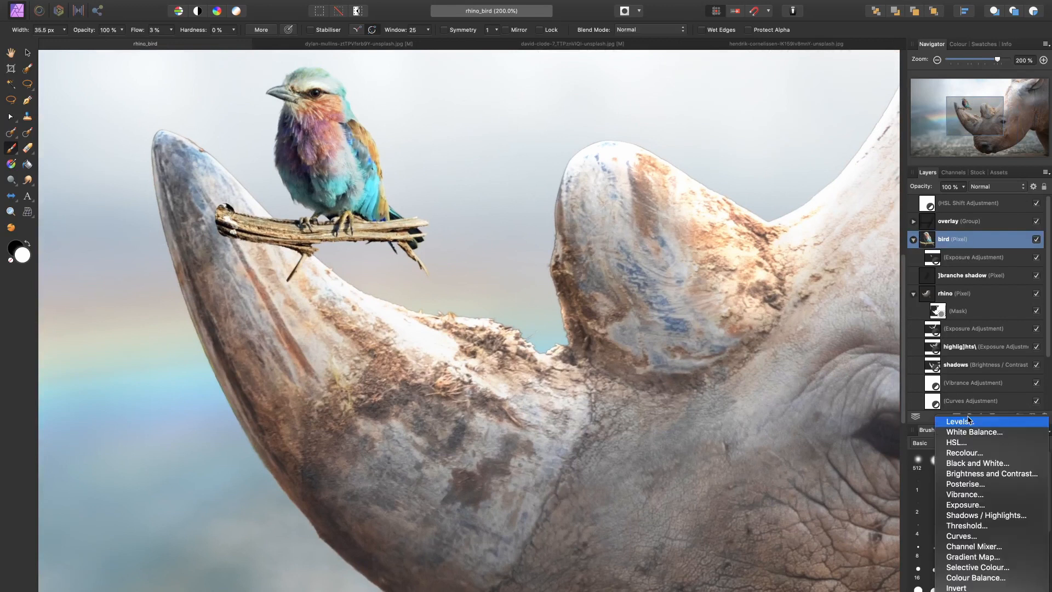
click(967, 505)
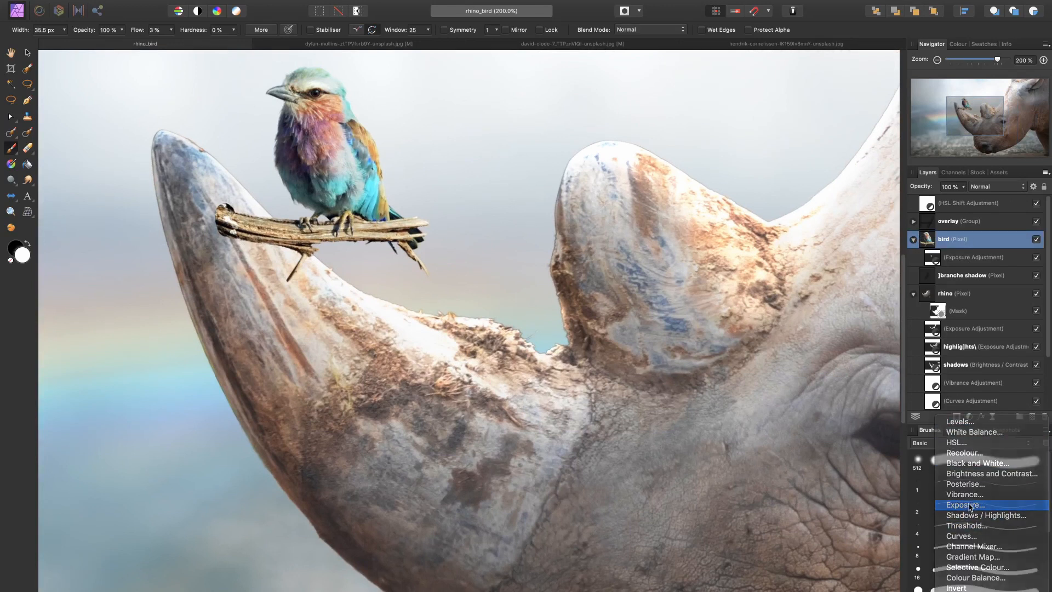
drag(788, 591, 779, 591)
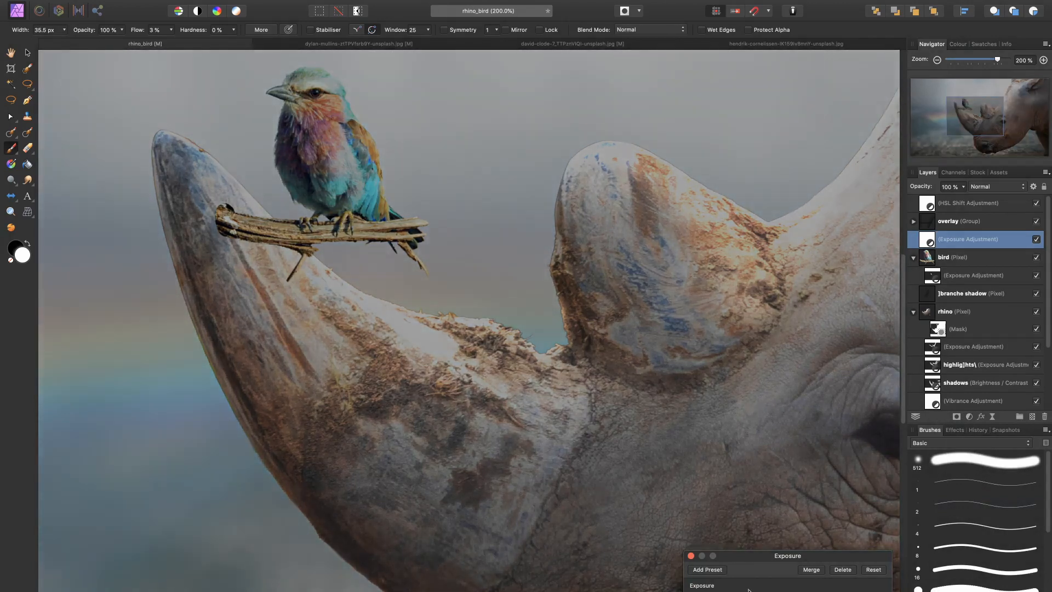
click(691, 555)
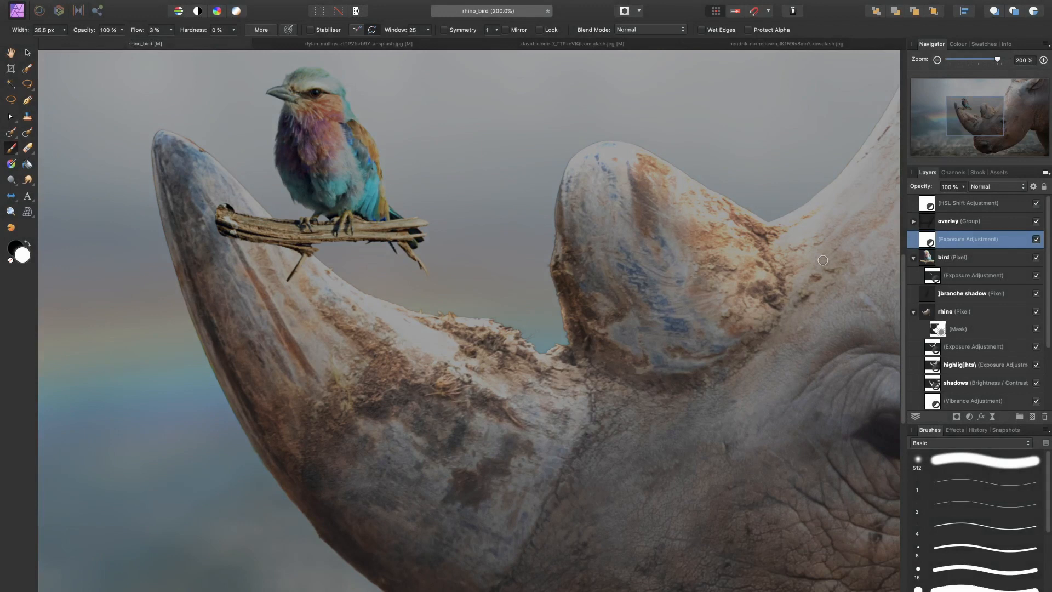
Step: Invert the new Exposure adjustment's mask and nest the adjustment inside the bird layer
key(super+i)
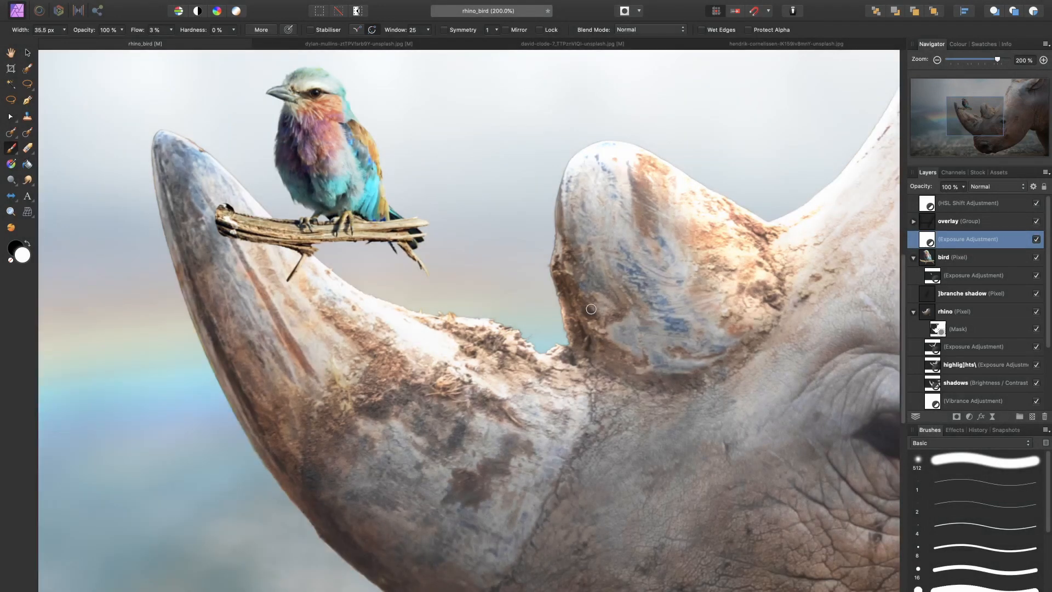
scroll(295, 245, left, 3)
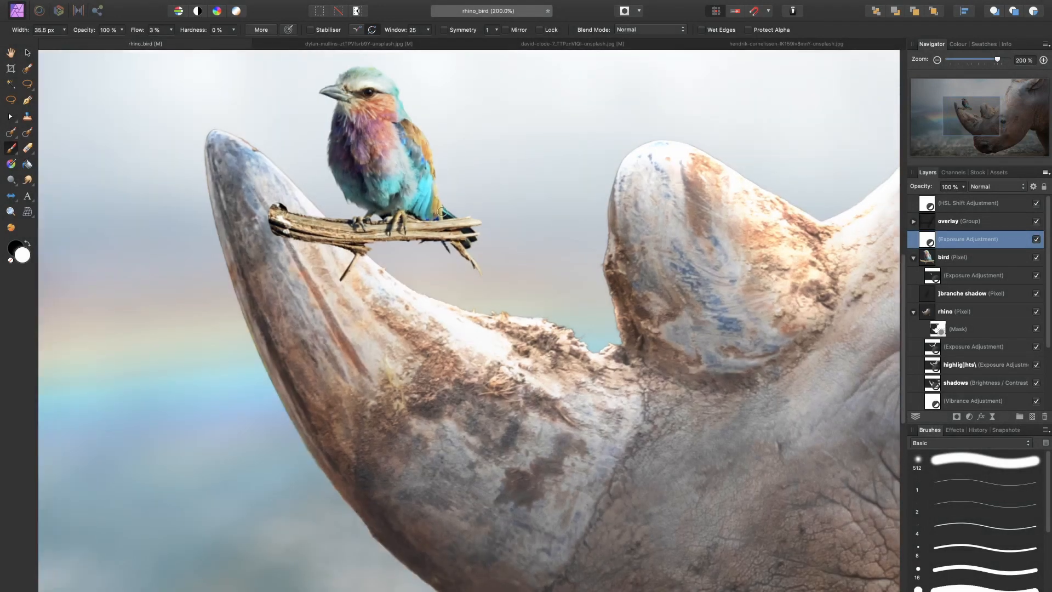
drag(956, 240, 960, 262)
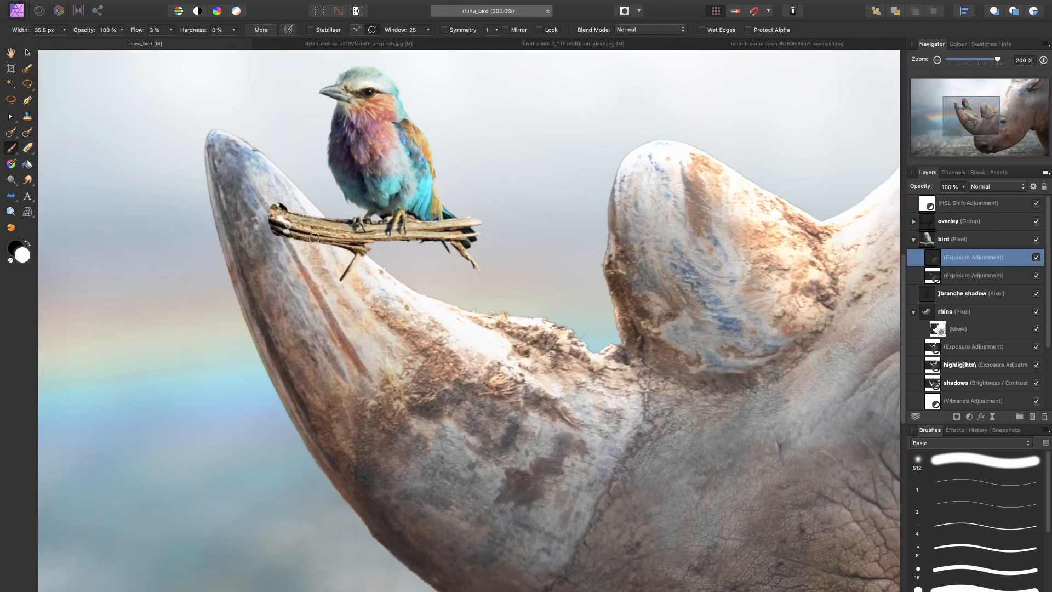
Step: Set the brush to 94.3 px wide with 100% flow and paint the darkening along the underside of the branch
key(bracketright)
key(bracketright)
key(bracketright)
key(bracketright)
key(bracketright)
key(0)
mouse_move(274, 239)
mouse_down()
mouse_move(378, 263)
mouse_move(456, 255)
mouse_up()
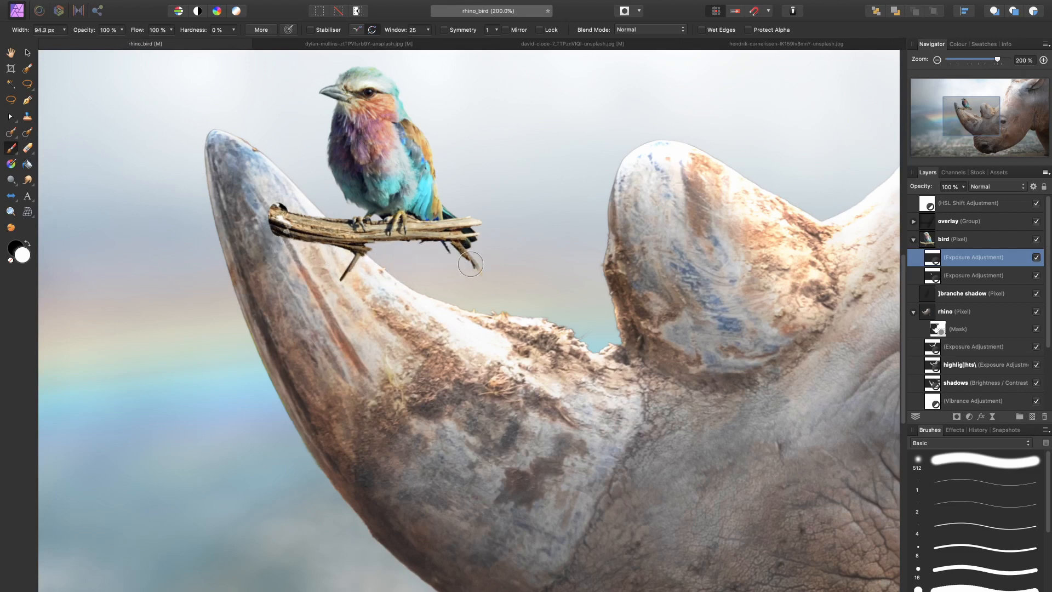
Step: Reduce the brush width to 18.2 px and switch the painting colour to black
key(bracketleft)
key(bracketleft)
key(bracketleft)
key(bracketleft)
key(bracketleft)
key(bracketleft)
key(bracketleft)
key(bracketleft)
key(bracketleft)
key(bracketleft)
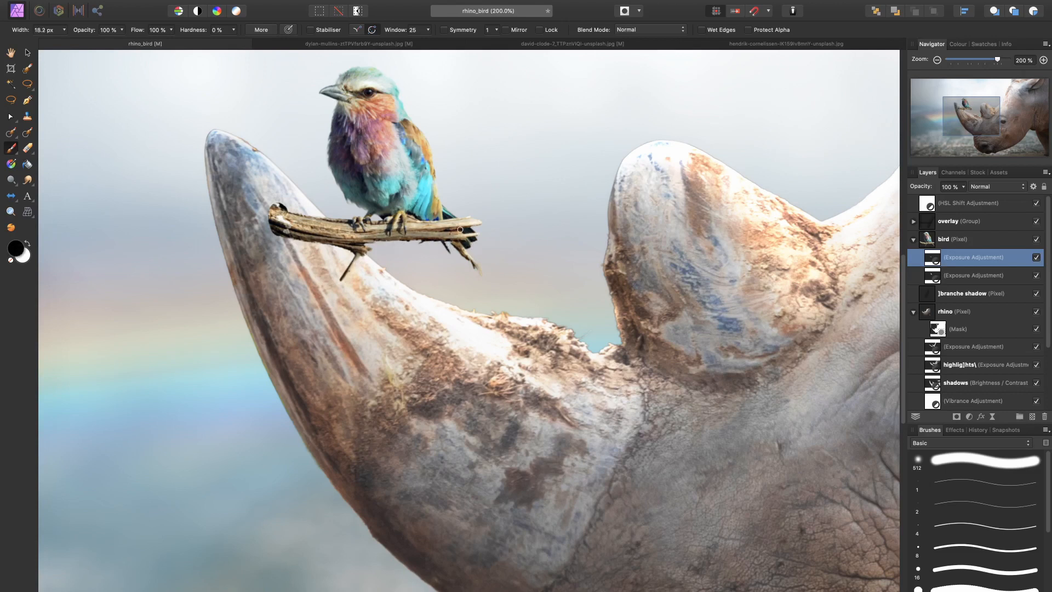
key(x)
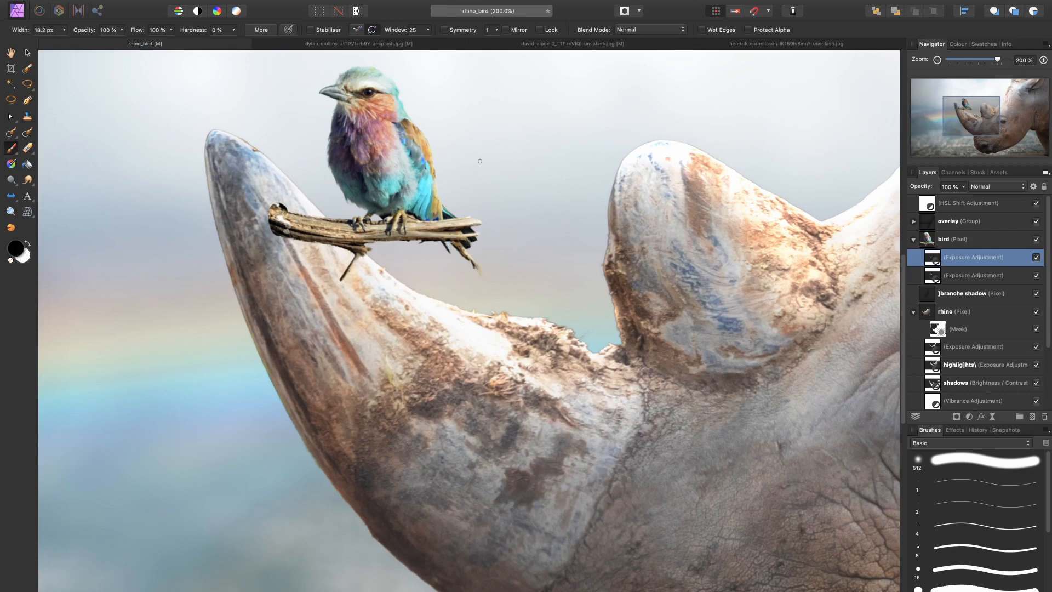
Step: Compare the branch with and without the new Exposure adjustment
click(1036, 257)
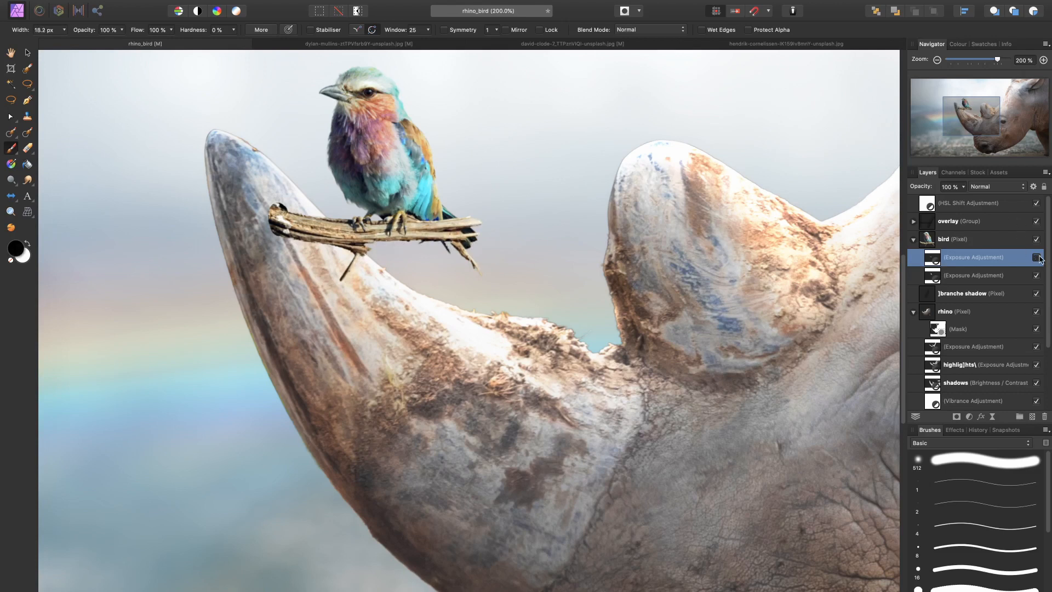
click(1036, 257)
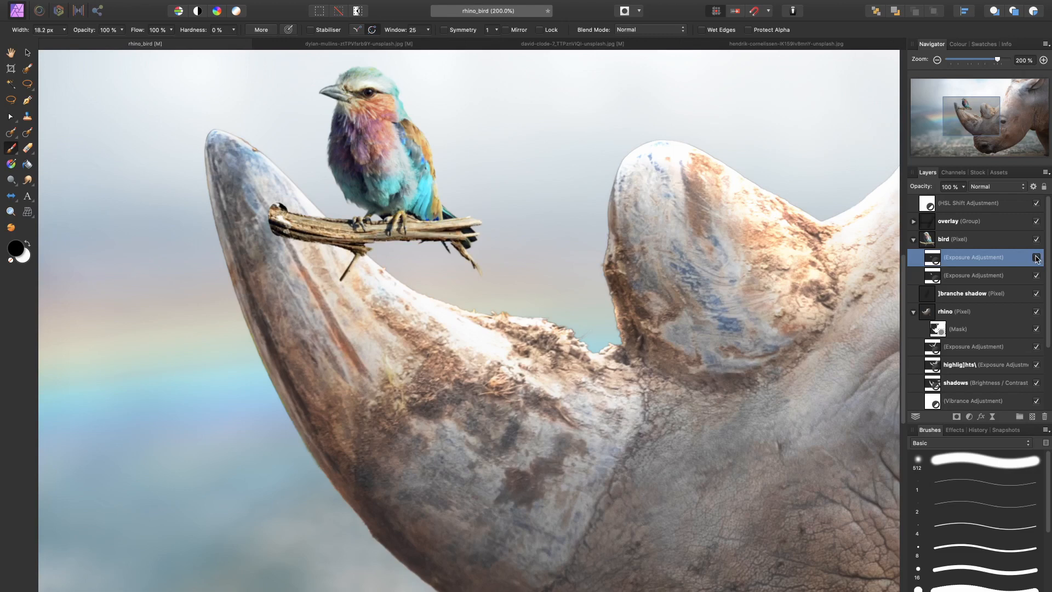